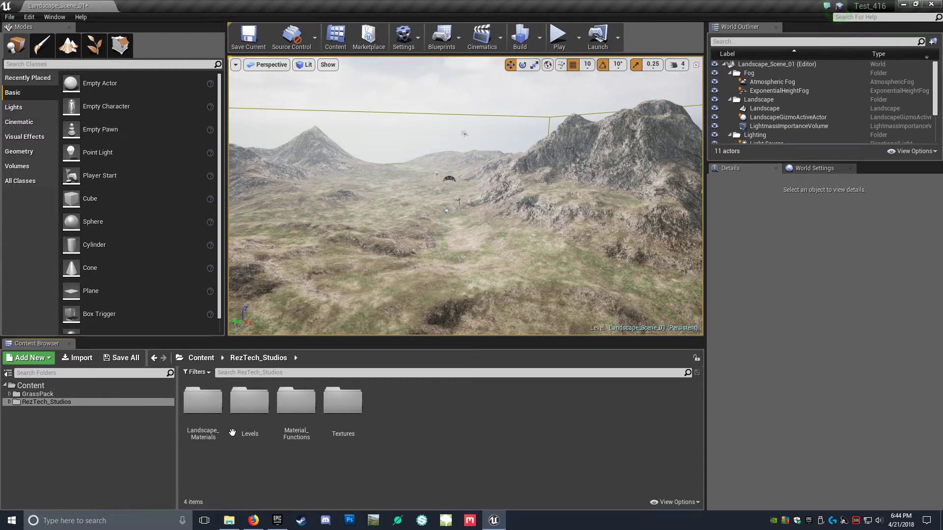
# - Duplicate the Ground_Dirt_01_F material function in the Material_Functions folder
pyautogui.click(299, 417)
pyautogui.click(363, 471)
pyautogui.doubleClick(304, 415)
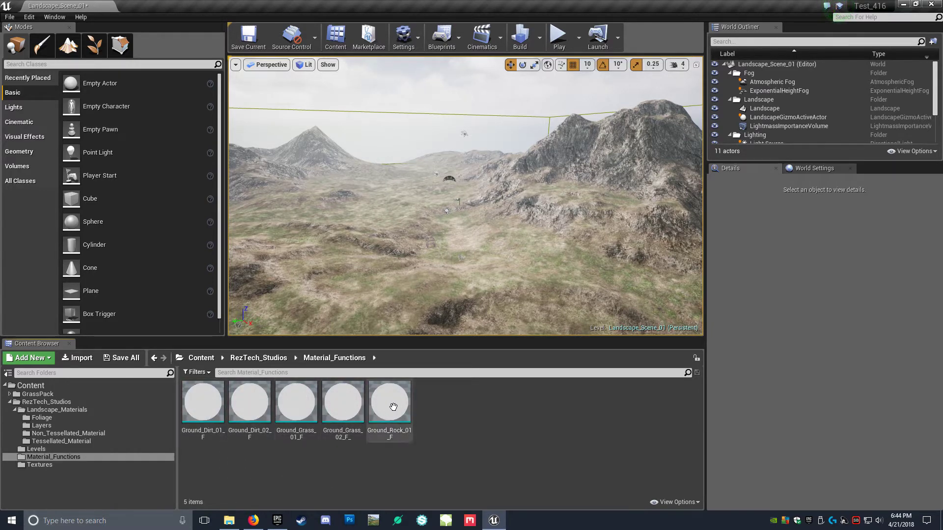
pyautogui.click(202, 401)
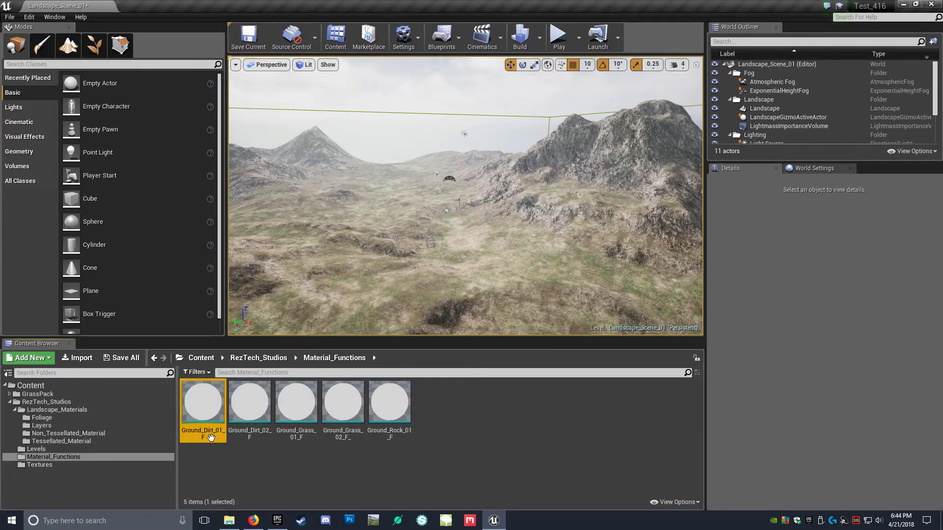
pyautogui.rightClick(202, 400)
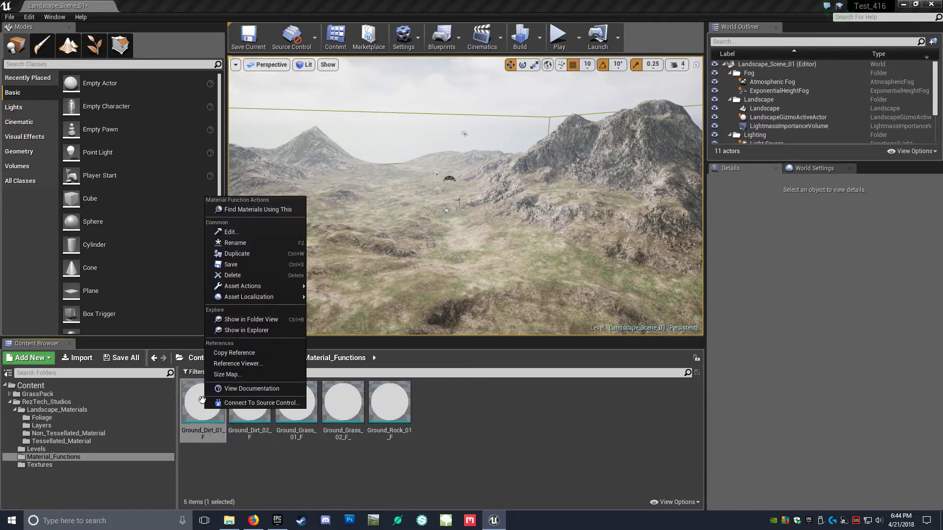
pyautogui.click(258, 253)
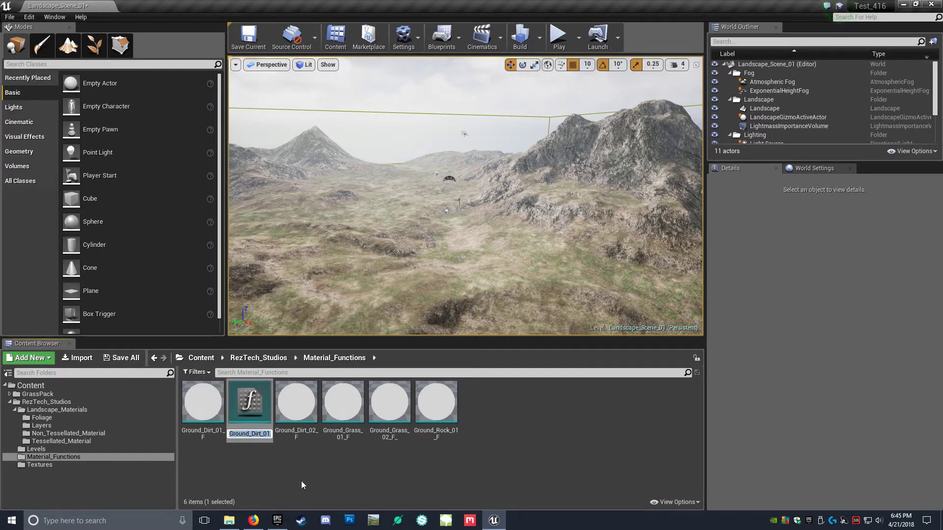
# - Name the duplicated material function Ground_Sand_01_F
pyautogui.press('Right')
pyautogui.press('BackSpace')
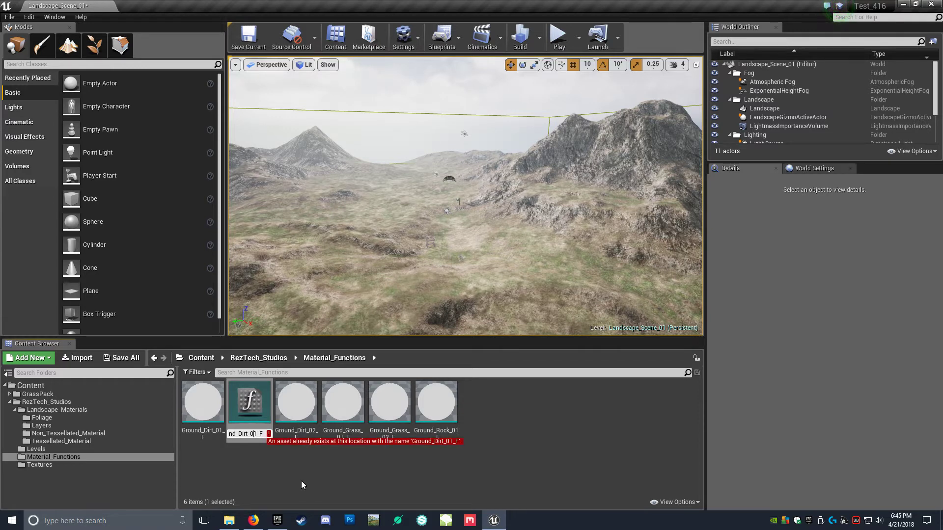
pyautogui.press('BackSpace')
pyautogui.press('BackSpace')
pyautogui.press('BackSpace')
pyautogui.press('BackSpace')
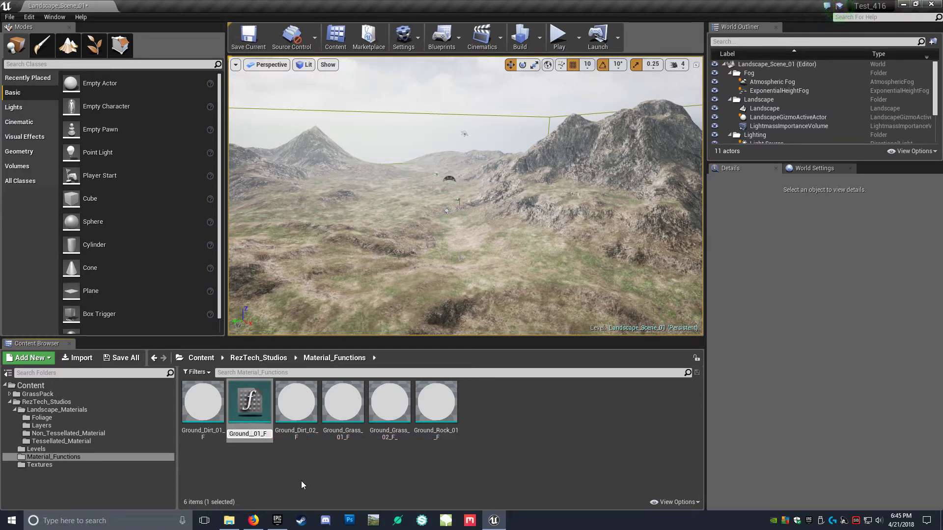
pyautogui.write('Sand')
pyautogui.press('Return')
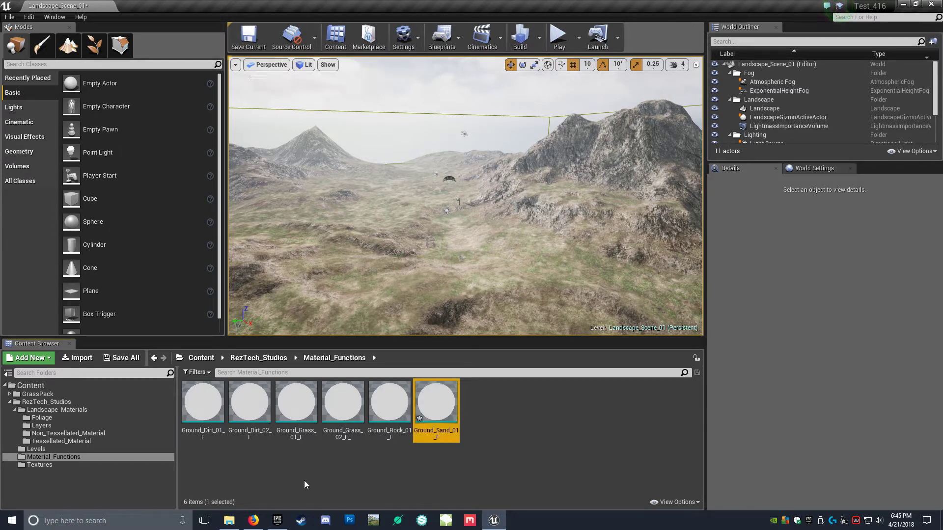
# - Open Ground_Sand_01_F for editing and delete the RHAO packed-texture comment box from its graph
pyautogui.click(440, 454)
pyautogui.click(437, 408)
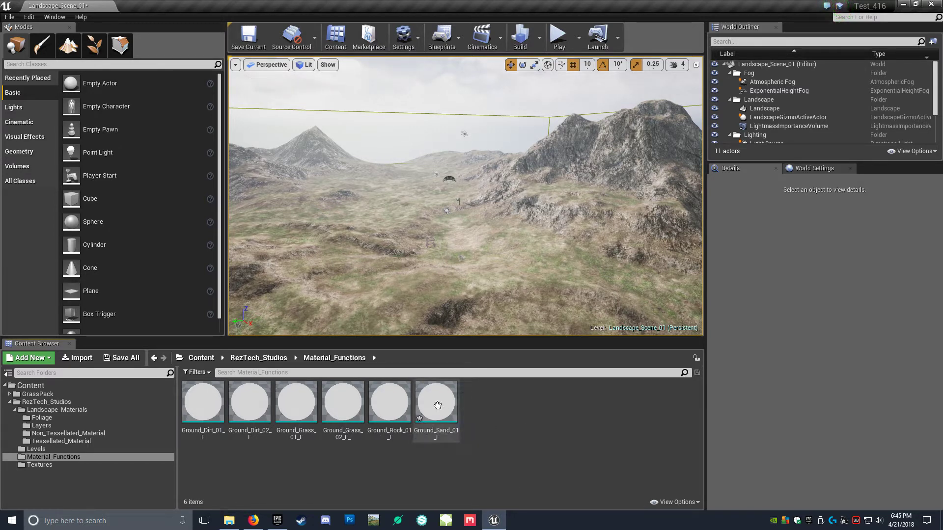
pyautogui.doubleClick(437, 412)
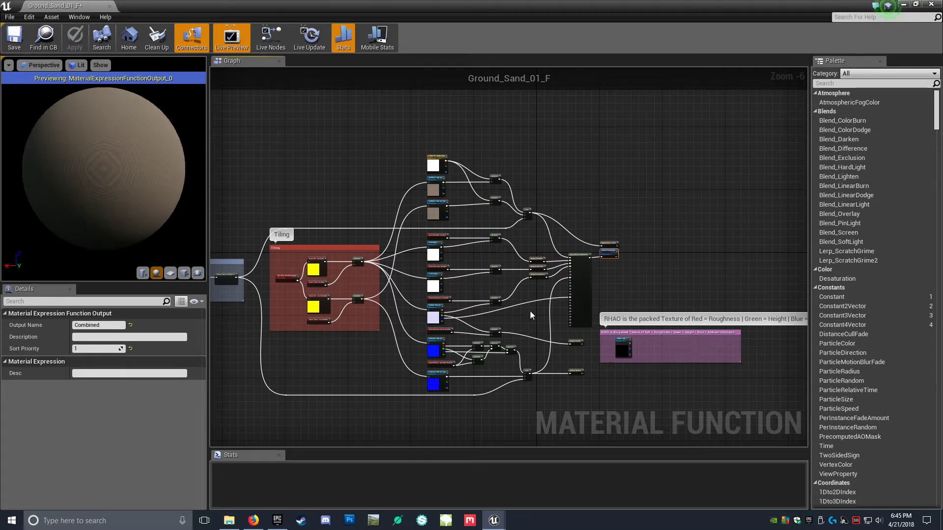
pyautogui.scroll(2, 609, 354)
pyautogui.click(630, 337)
pyautogui.press('Delete')
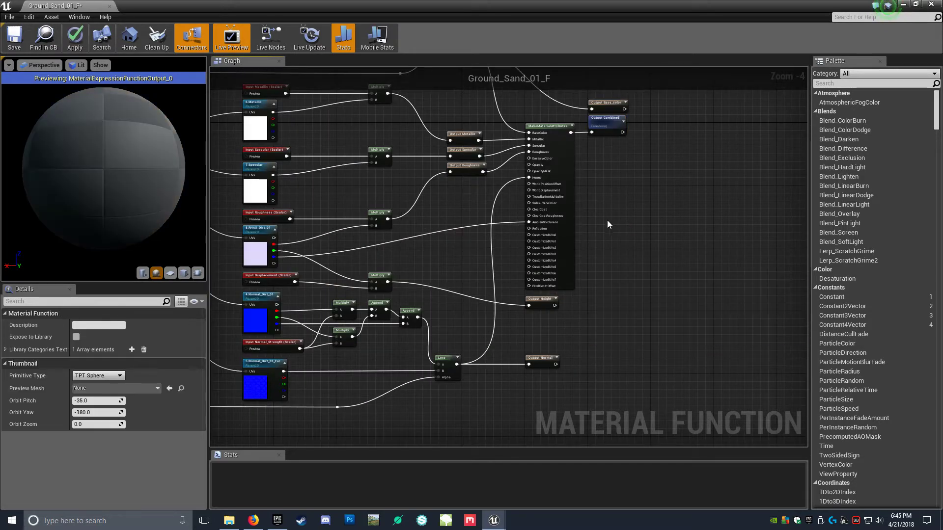
# - Rename the Dirt color tint parameter to 1.Sand_01_Color_Tint
pyautogui.moveTo(260, 107); pyautogui.dragTo(378, 244, button='right')
pyautogui.moveTo(276, 135); pyautogui.dragTo(330, 252, button='right')
pyautogui.scroll(4, 422, 236)
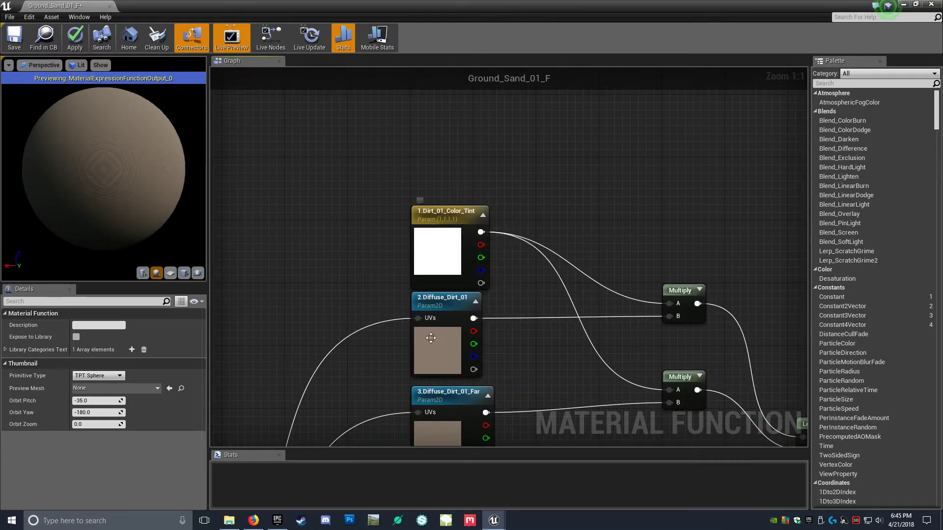
pyautogui.click(427, 230)
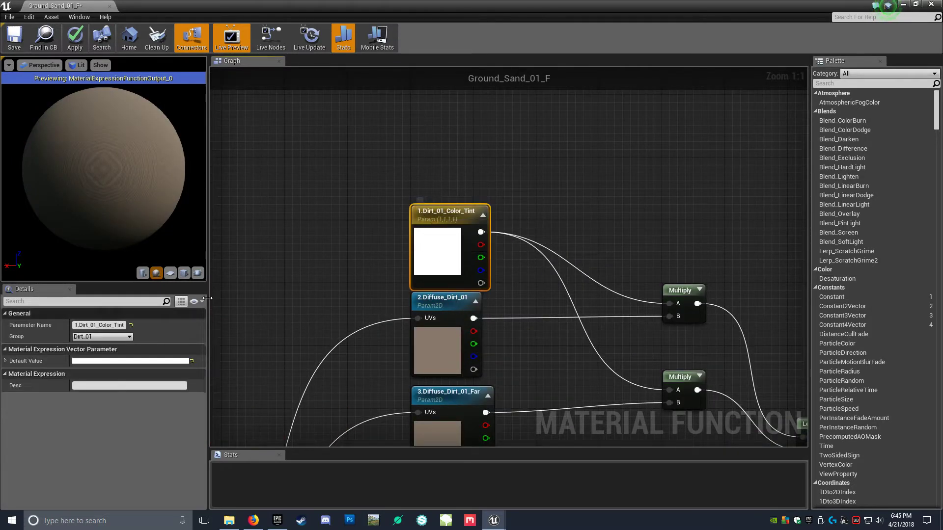
pyautogui.click(97, 325)
pyautogui.press('Left')
pyautogui.press('Right')
pyautogui.press('Right')
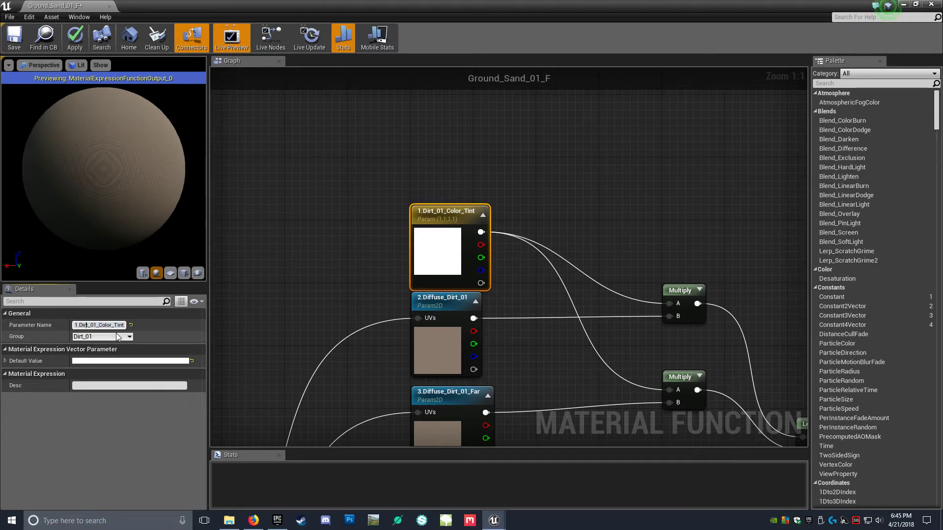
pyautogui.press('Delete')
pyautogui.press('Delete')
pyautogui.press('Delete')
pyautogui.press('Delete')
pyautogui.write('Sand')
pyautogui.press('Return')
# - Set the color tint parameter's group to Sand_01
pyautogui.press('BackSpace')
pyautogui.press('BackSpace')
pyautogui.press('BackSpace')
pyautogui.press('BackSpace')
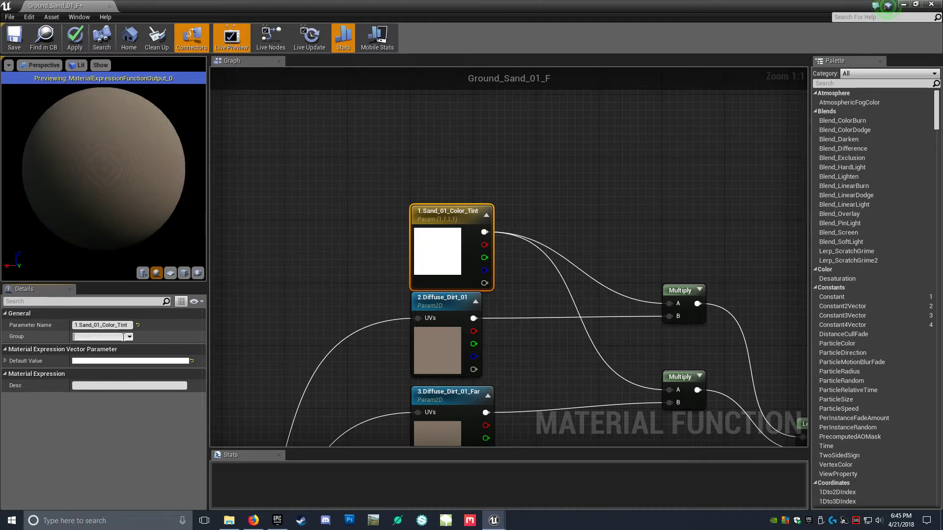
pyautogui.write('and_01')
pyautogui.press('Return')
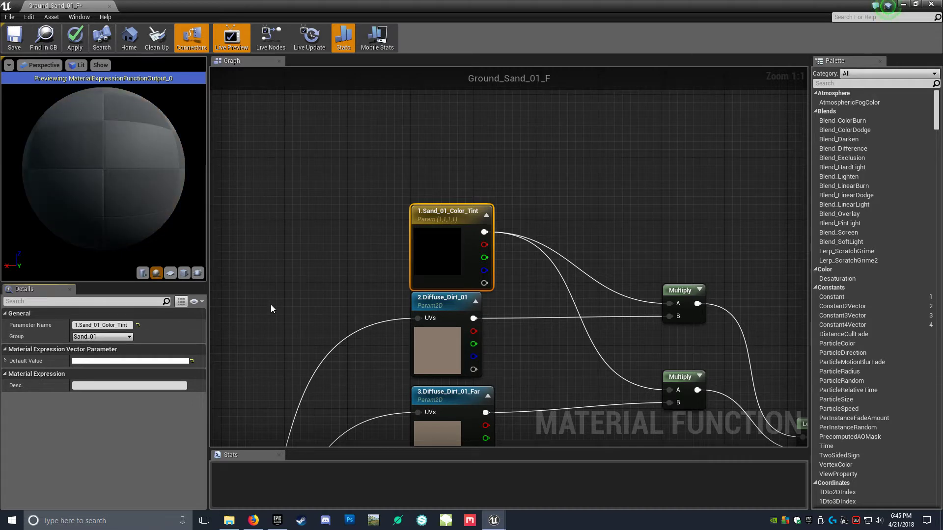
# - Put the near diffuse texture parameter in the Sand_01 group and rename it to 2.Diffuse_Sand_01
pyautogui.moveTo(350, 325); pyautogui.dragTo(356, 207, button='right')
pyautogui.click(443, 234)
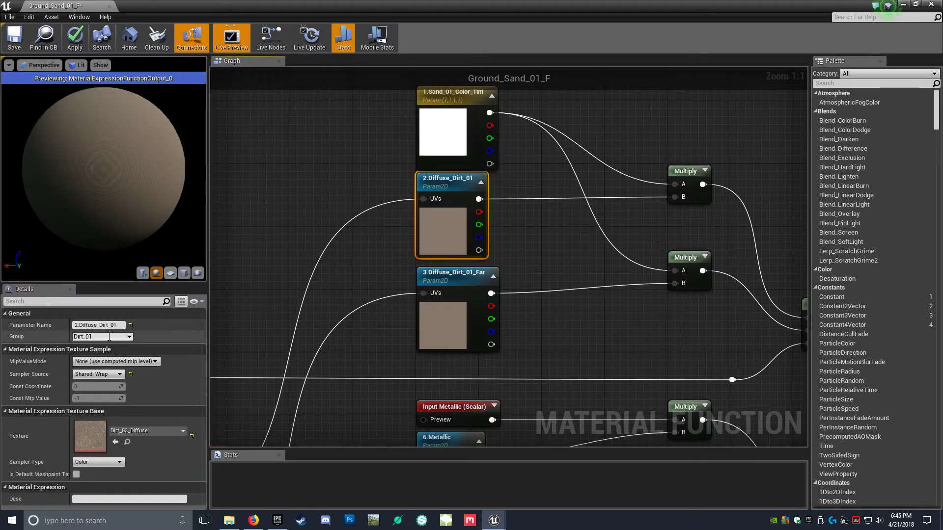
pyautogui.click(129, 337)
pyautogui.click(107, 348)
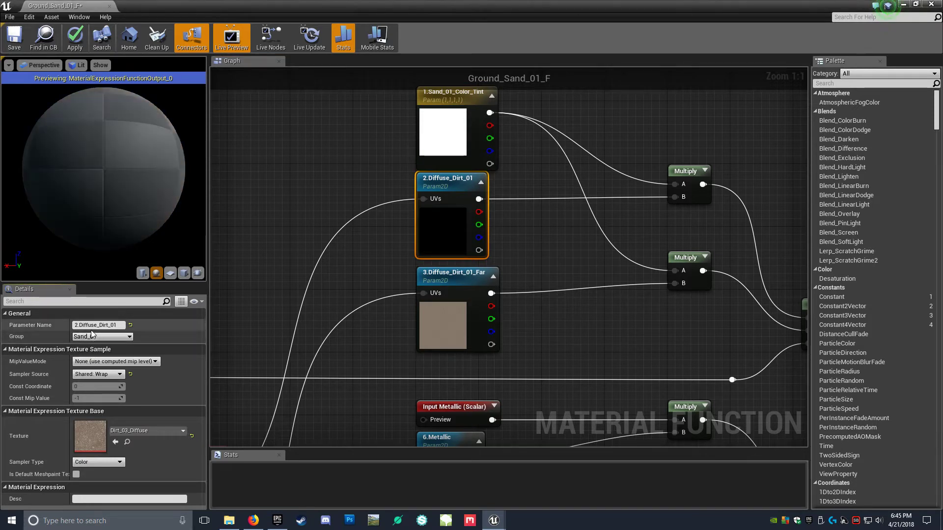
pyautogui.hotkey('shift', 'Left')
pyautogui.hotkey('shift', 'Left')
pyautogui.hotkey('shift', 'Left')
pyautogui.hotkey('shift', 'Left')
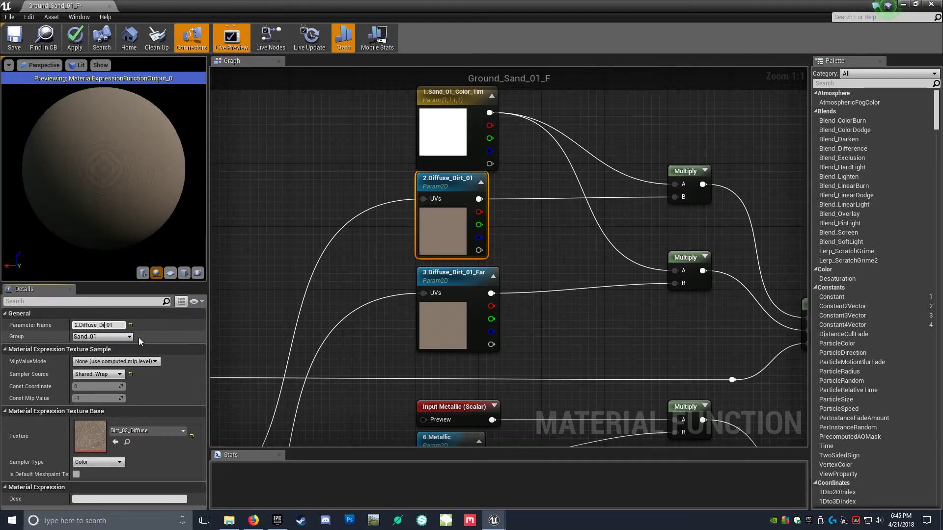
pyautogui.write('Sand')
pyautogui.press('Return')
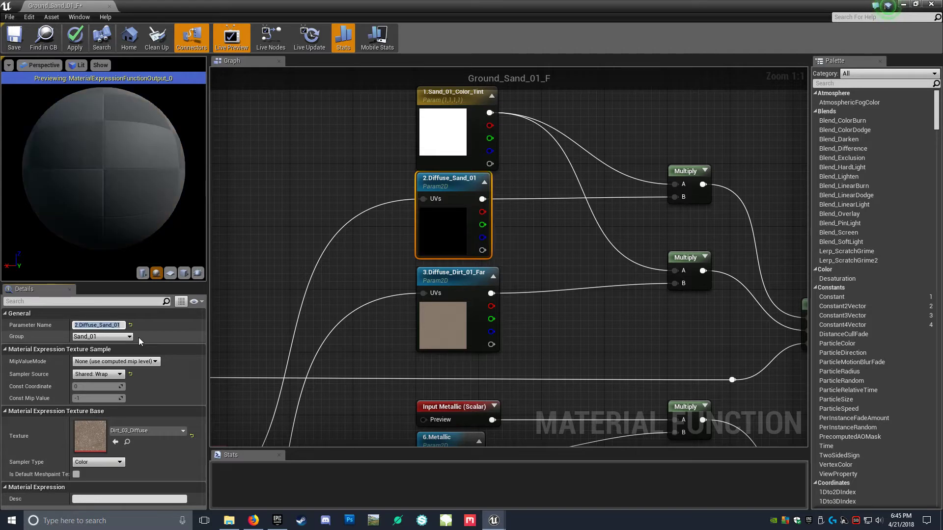
# - Rename the far diffuse texture parameter to 3.Diffuse_Sand_01_Far and assign it to the Sand_01 group
pyautogui.click(464, 321)
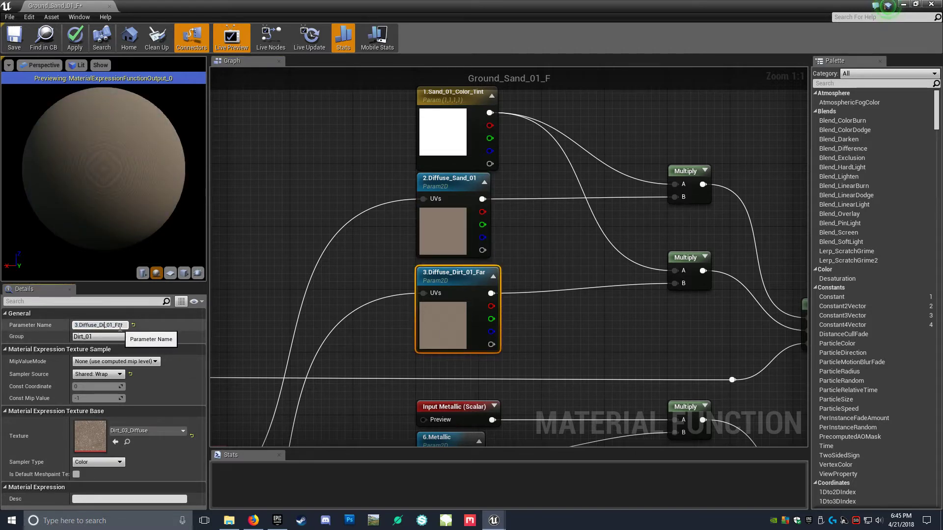
pyautogui.press('BackSpace')
pyautogui.press('BackSpace')
pyautogui.write('Sand')
pyautogui.press('Return')
pyautogui.click(129, 336)
pyautogui.click(96, 350)
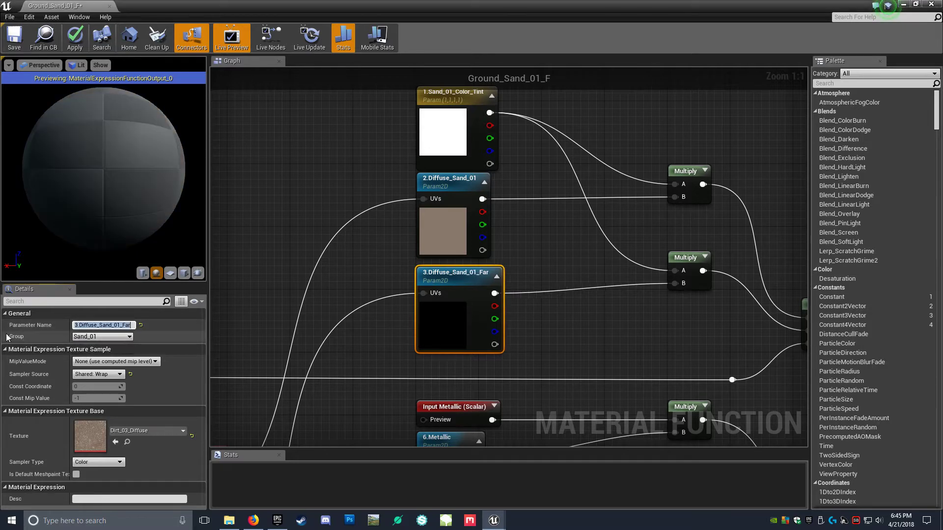
# - Assign the 6.Metallic texture parameter to the Sand_01 group
pyautogui.click(351, 335)
pyautogui.moveTo(379, 344); pyautogui.dragTo(361, 154, button='right')
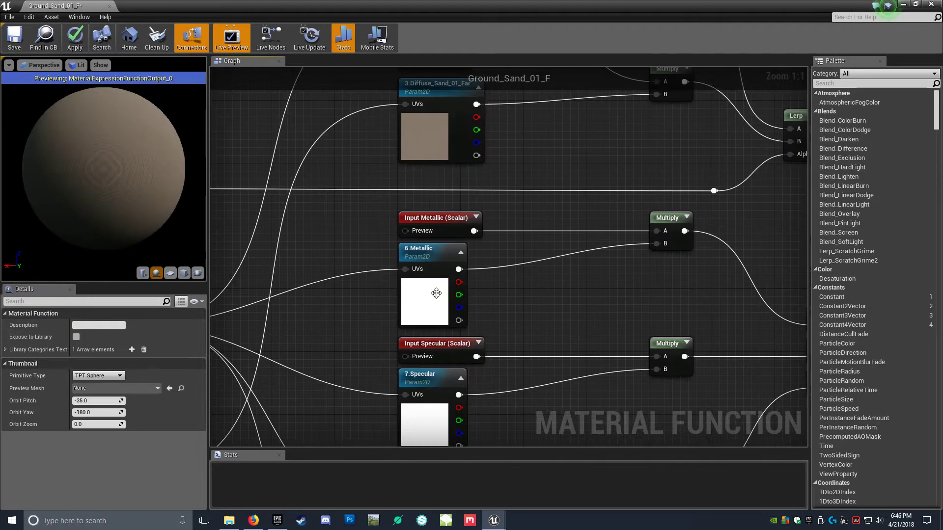
pyautogui.click(432, 294)
pyautogui.click(88, 337)
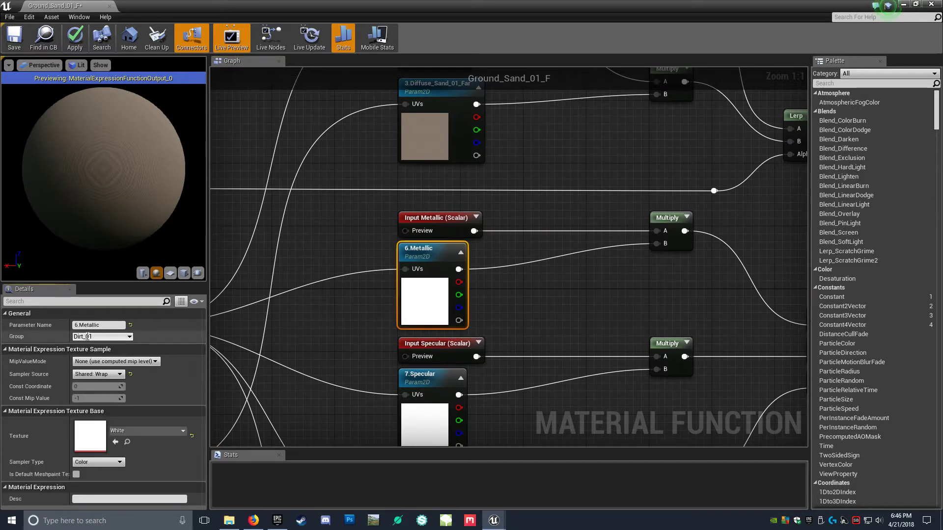
pyautogui.click(129, 336)
pyautogui.click(83, 344)
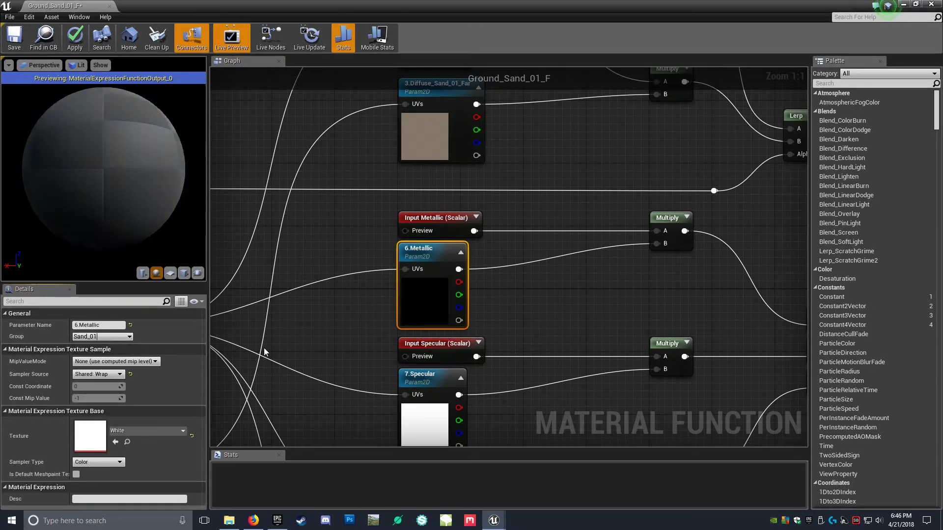
# - Assign the 7.Specular texture parameter to the Sand_01 group
pyautogui.moveTo(357, 424); pyautogui.dragTo(300, 261, button='right')
pyautogui.click(368, 215)
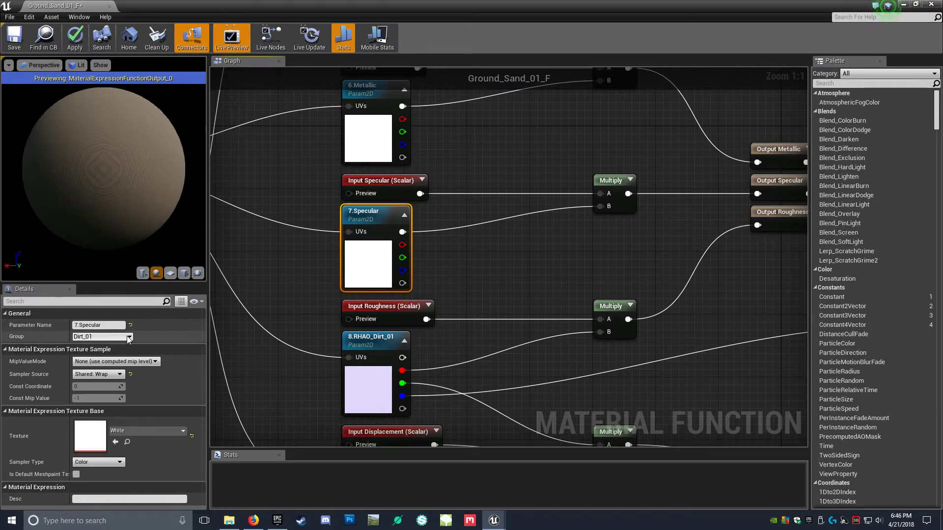
pyautogui.click(130, 337)
pyautogui.click(84, 344)
# - Assign the RHAO texture parameter to the Sand_01 group and rename it to 8.RHAO_Sand_01
pyautogui.moveTo(290, 388); pyautogui.dragTo(256, 264, button='right')
pyautogui.click(332, 262)
pyautogui.click(130, 337)
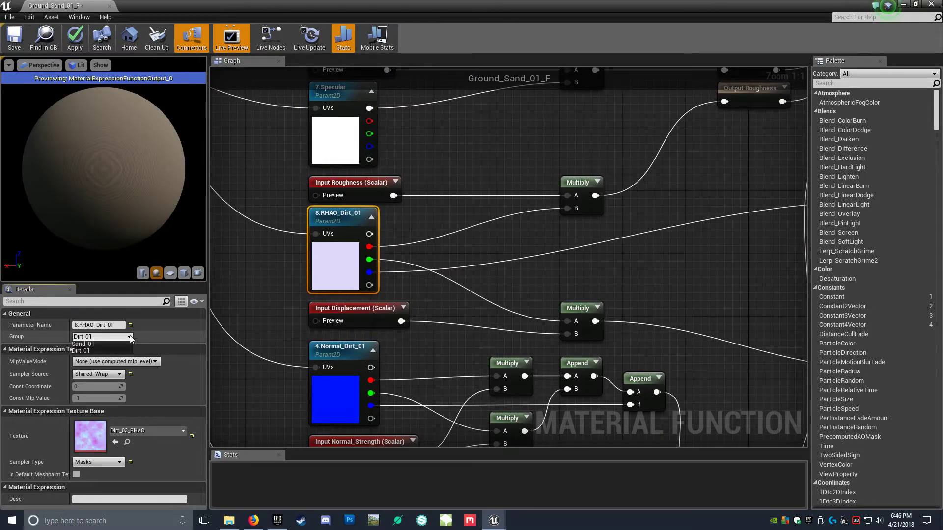
pyautogui.click(83, 344)
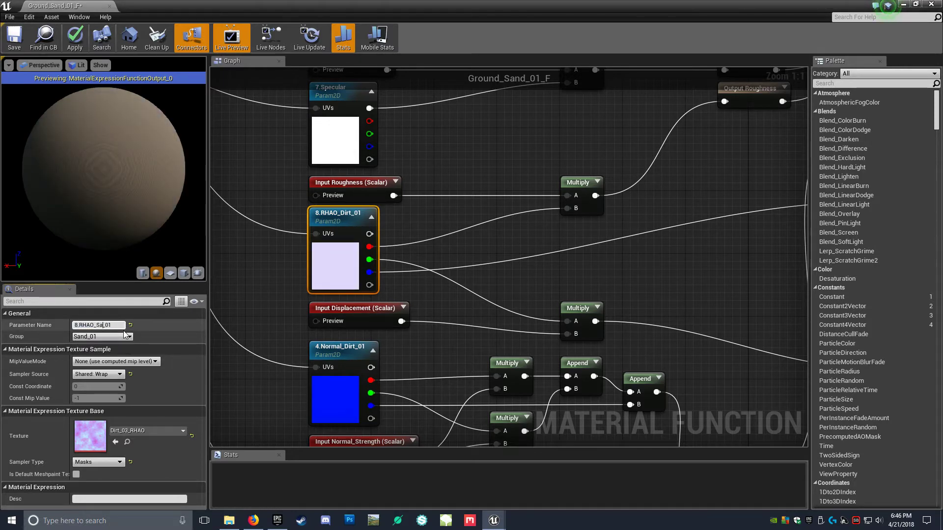
pyautogui.press('Return')
# - Rename the near normal texture parameter to 4.Normal_Sand_01 and assign it to the Sand_01 group
pyautogui.moveTo(306, 391); pyautogui.dragTo(367, 198, button='right')
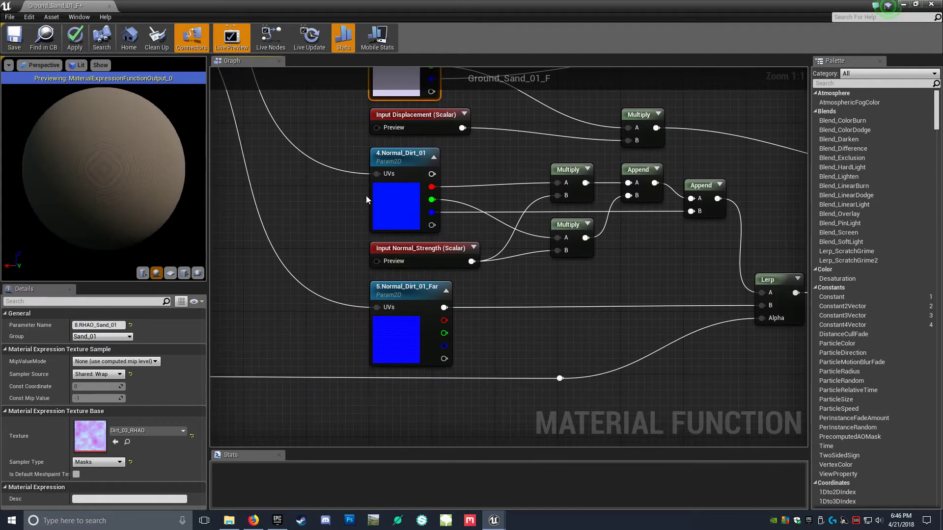
pyautogui.click(371, 193)
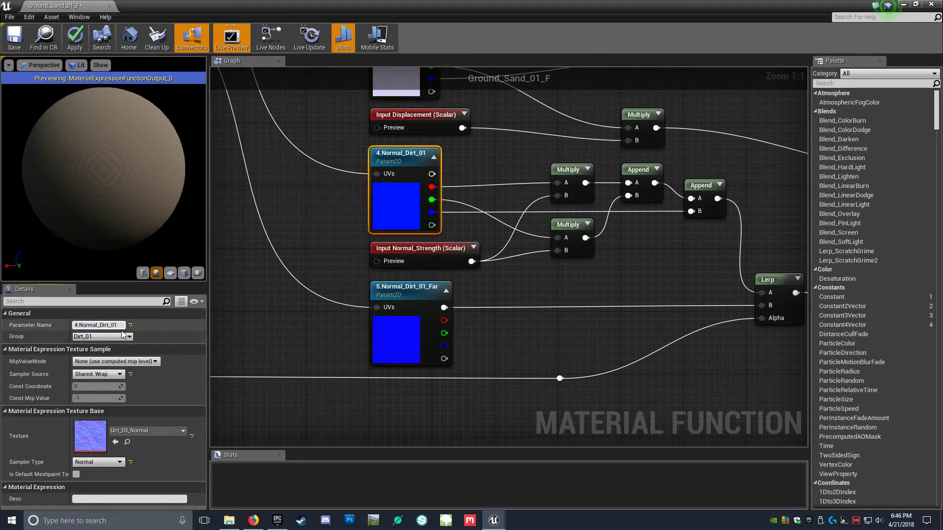
pyautogui.press('BackSpace')
pyautogui.press('BackSpace')
pyautogui.write('Sand')
pyautogui.press('Return')
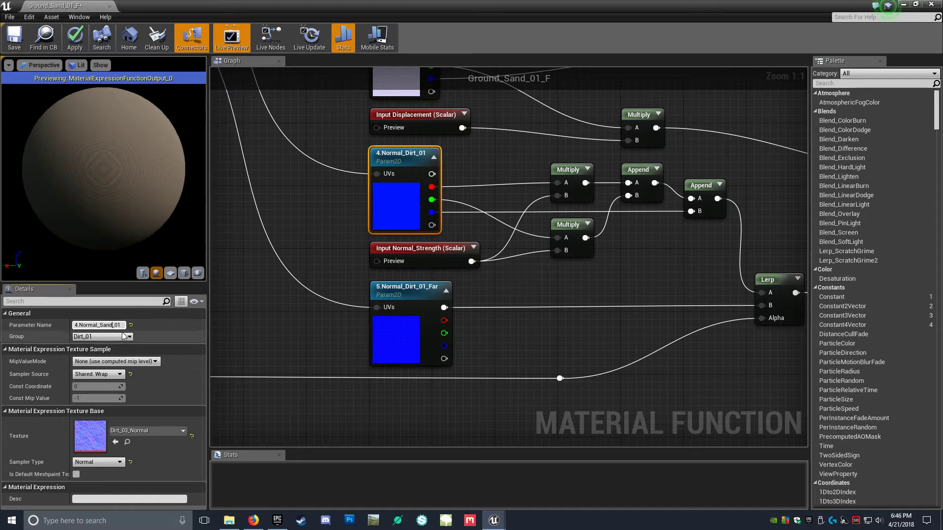
pyautogui.click(128, 337)
pyautogui.click(127, 344)
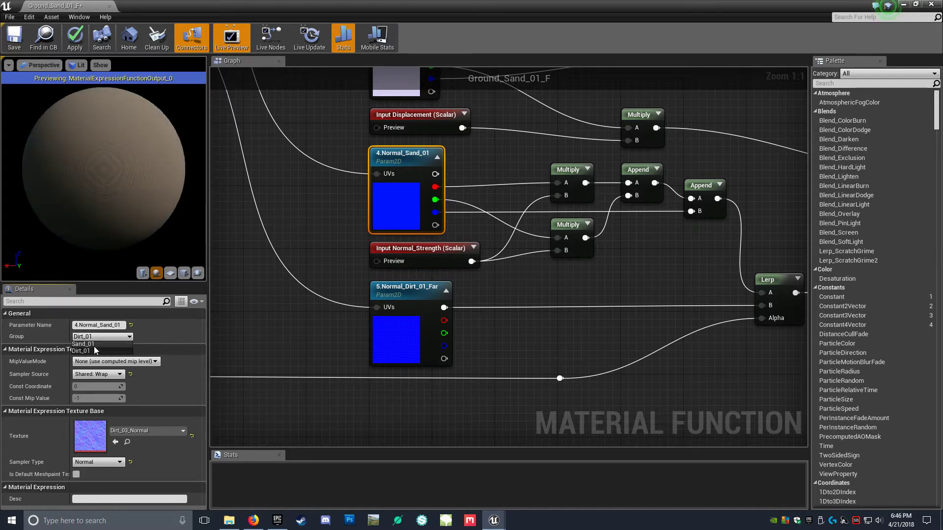
pyautogui.click(358, 141)
pyautogui.click(384, 92)
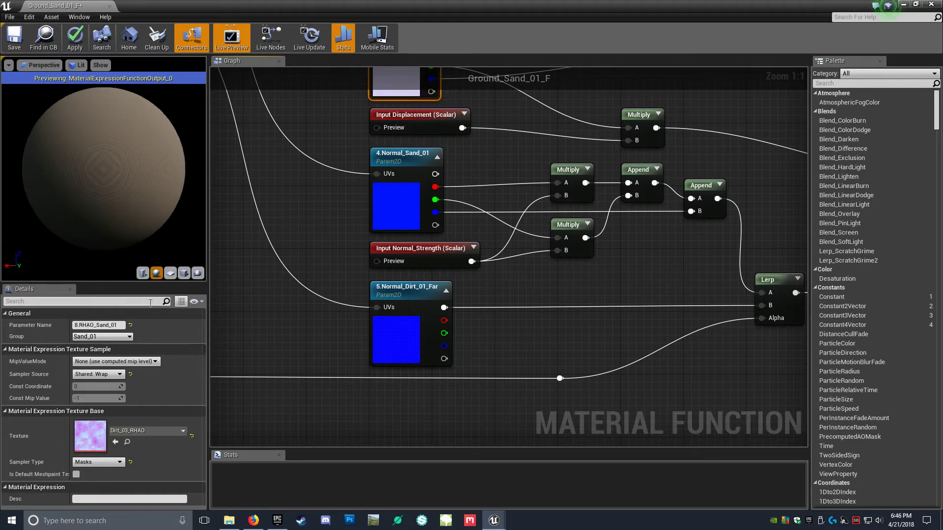
pyautogui.click(386, 217)
# - Assign the far normal texture parameter to the Sand_01 group
pyautogui.click(382, 334)
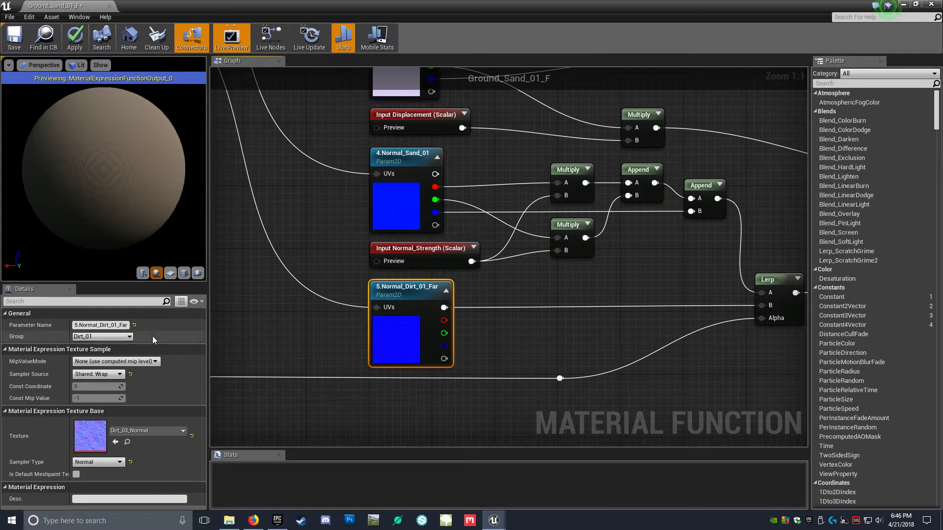
pyautogui.click(129, 338)
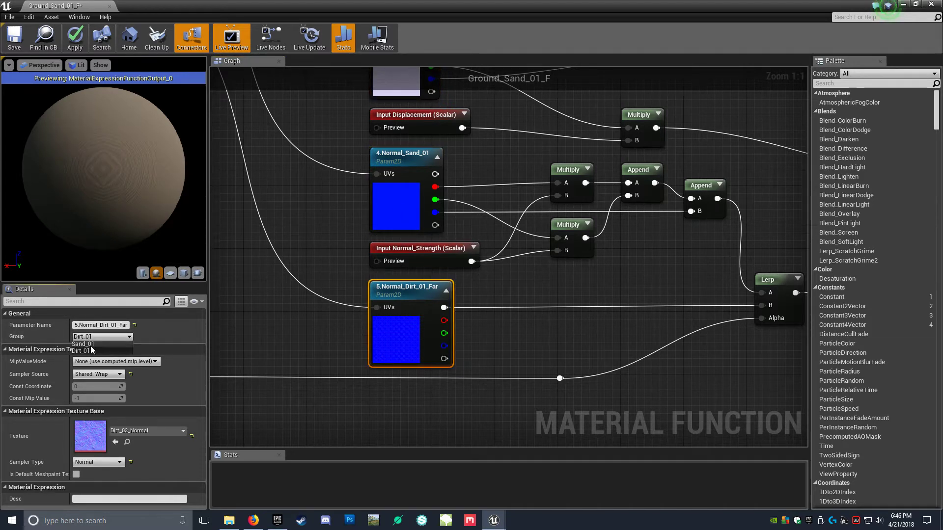
pyautogui.click(118, 343)
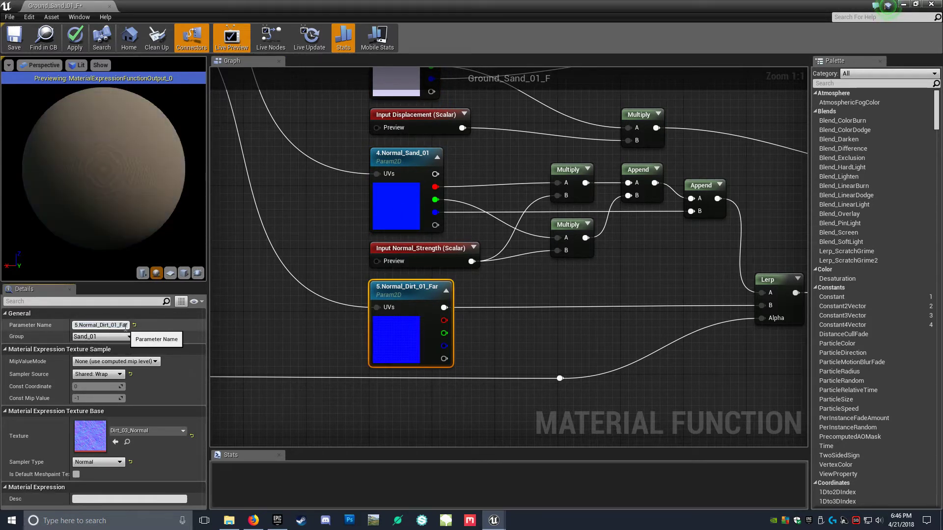
# - Rename the far normal texture parameter to 5.Normal_Sand_01_Far
pyautogui.press('BackSpace')
pyautogui.press('BackSpace')
pyautogui.press('BackSpace')
pyautogui.press('BackSpace')
pyautogui.write('Sand')
pyautogui.press('Return')
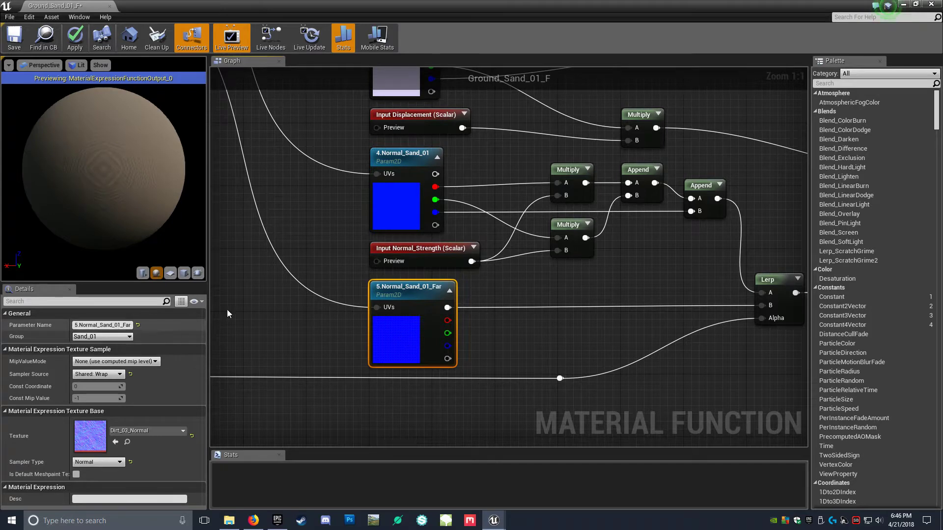
# - Check the names and groups of the texture parameters from the near normal map up through RHAO, specular and metallic to the diffuse maps
pyautogui.moveTo(311, 239); pyautogui.dragTo(314, 329, button='right')
pyautogui.click(393, 280)
pyautogui.moveTo(299, 193); pyautogui.dragTo(321, 336, button='right')
pyautogui.click(438, 315)
pyautogui.click(417, 183)
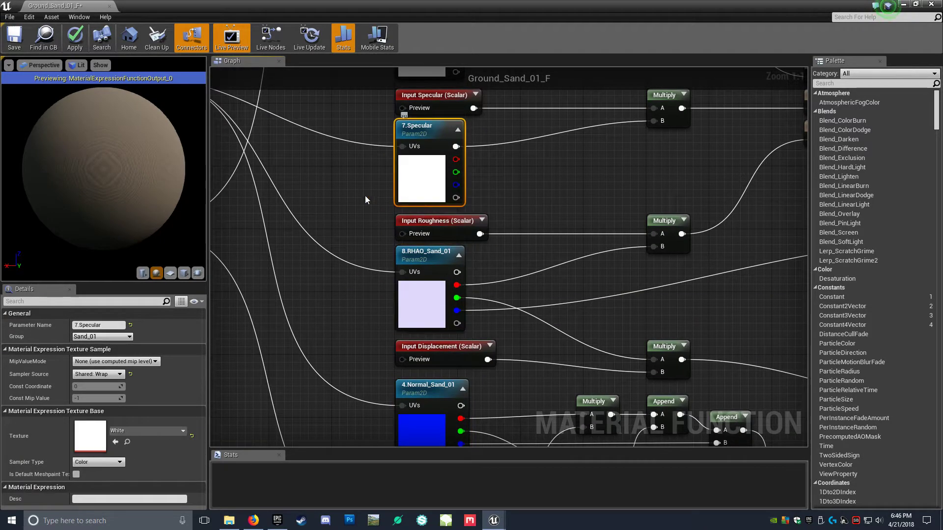
pyautogui.moveTo(415, 91); pyautogui.dragTo(441, 182, button='right')
pyautogui.click(448, 153)
pyautogui.moveTo(379, 178); pyautogui.dragTo(372, 384, button='right')
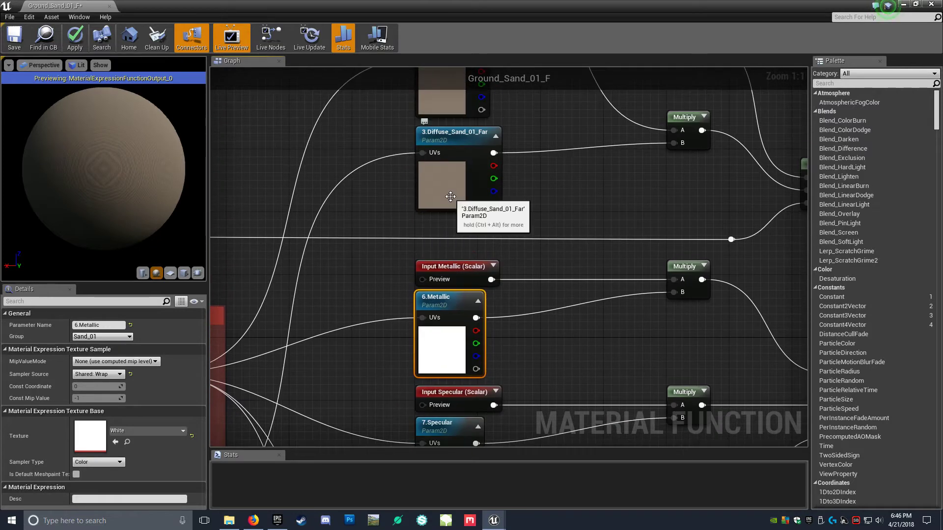
pyautogui.click(454, 198)
pyautogui.moveTo(365, 225); pyautogui.dragTo(357, 353, button='right')
pyautogui.click(420, 232)
pyautogui.moveTo(359, 260); pyautogui.dragTo(373, 217, button='right')
pyautogui.click(420, 192)
pyautogui.click(343, 343)
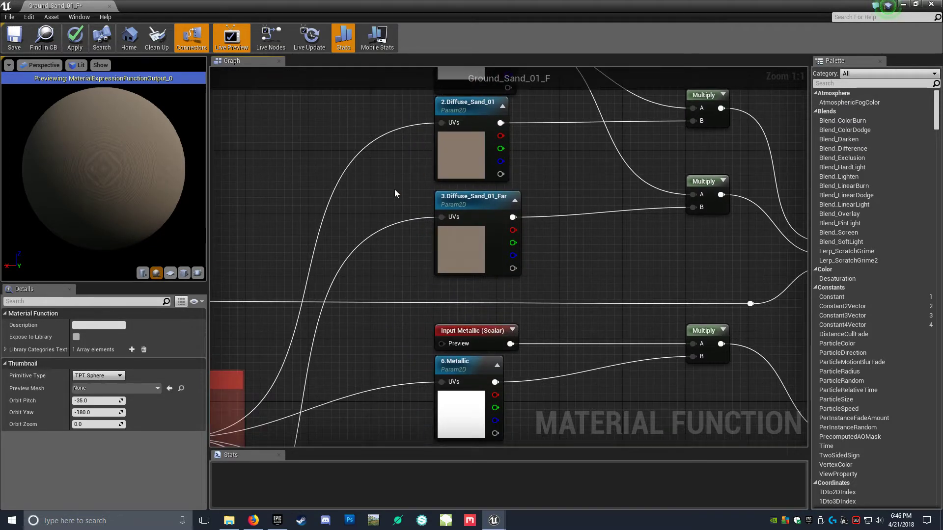
pyautogui.scroll(-5, 562, 228)
pyautogui.scroll(2, 498, 356)
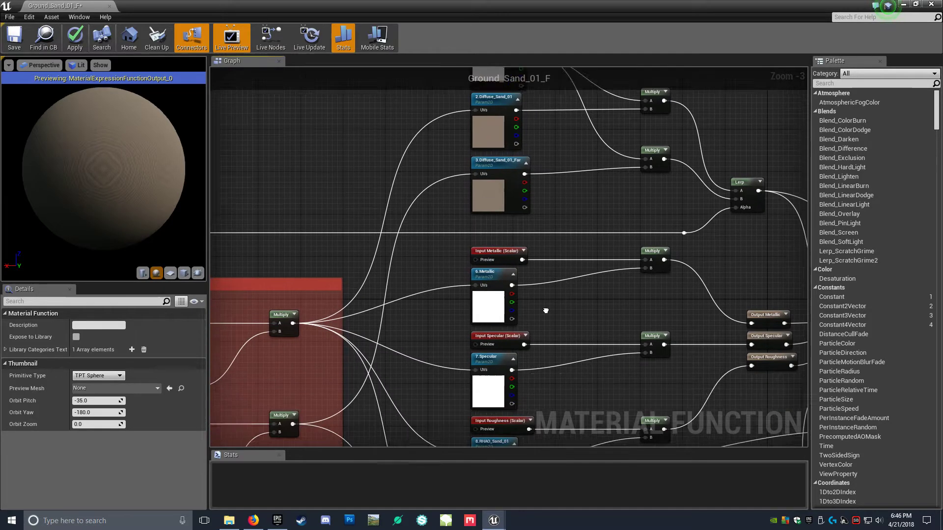
pyautogui.scroll(3, 490, 183)
pyautogui.moveTo(512, 204); pyautogui.dragTo(540, 175, button='right')
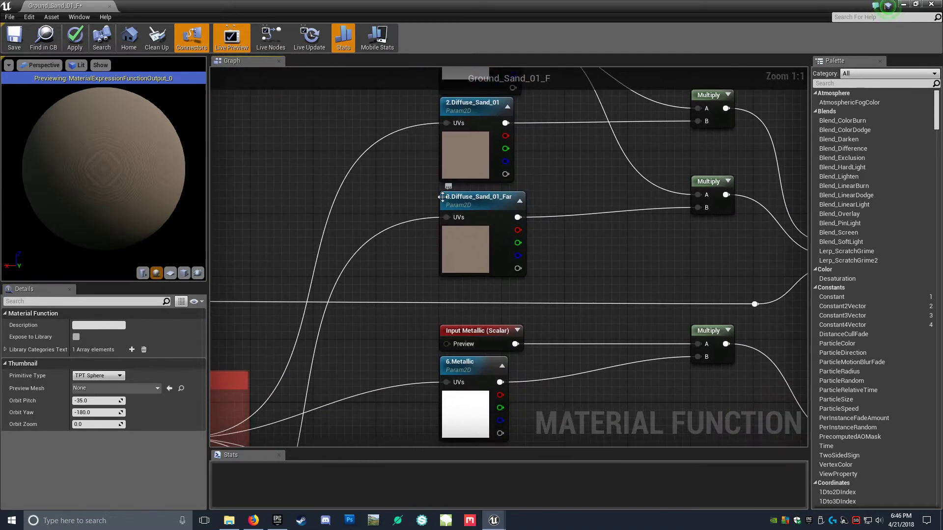
pyautogui.click(464, 158)
pyautogui.moveTo(382, 179); pyautogui.dragTo(400, 216, button='right')
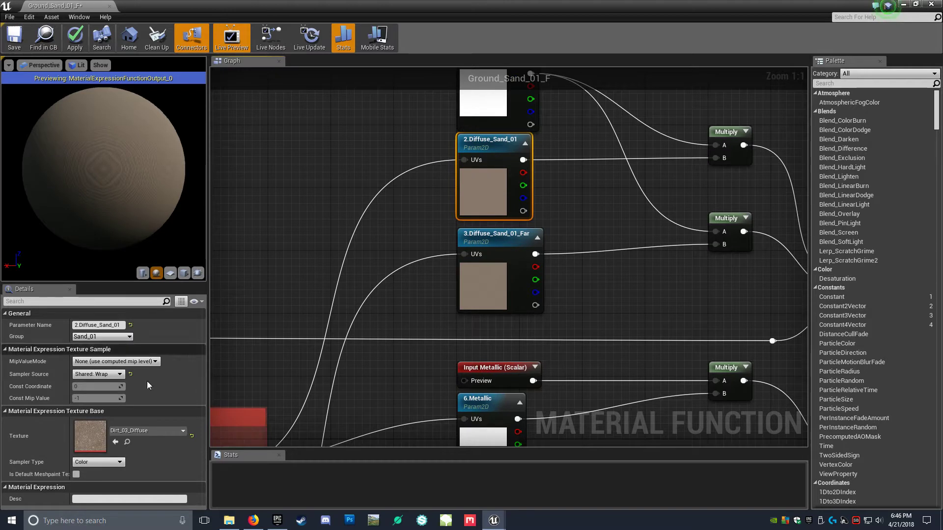
pyautogui.click(152, 432)
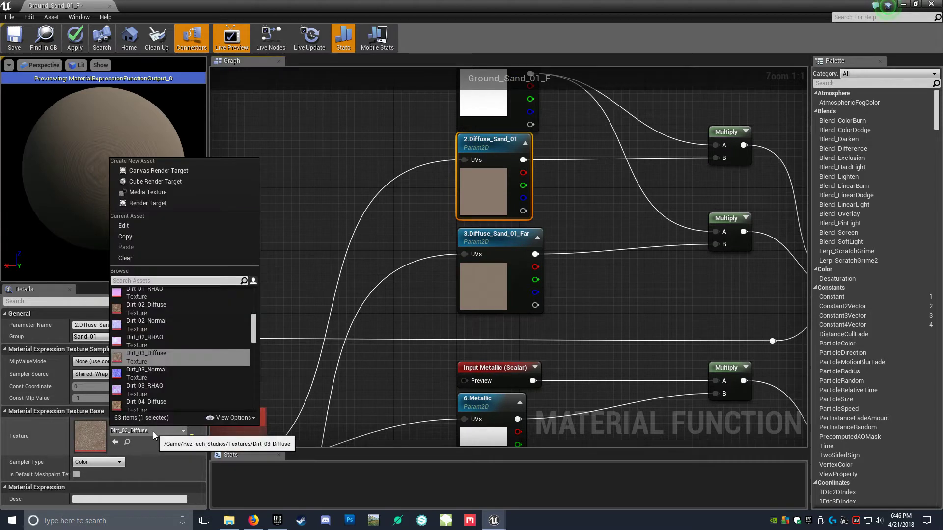
pyautogui.click(396, 315)
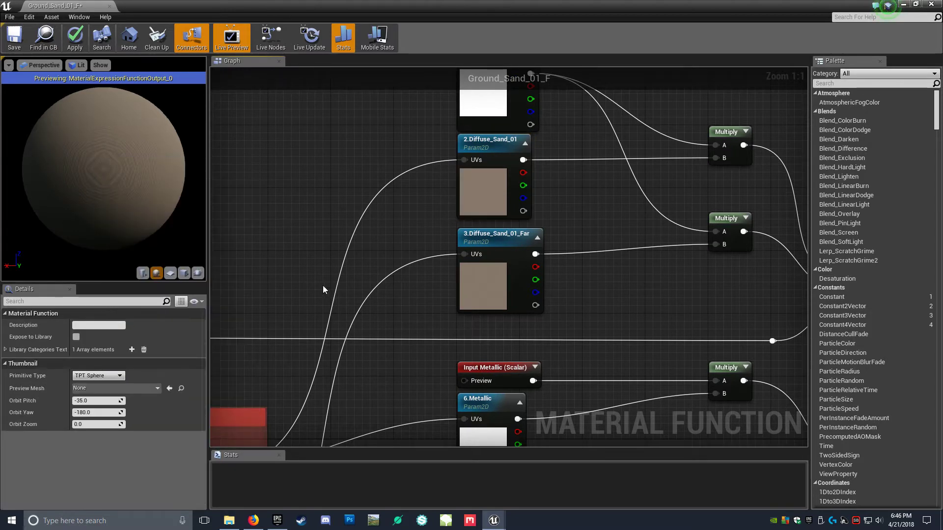
# - Shrink the material function editor to a floating window and open the RezTech_Studios Textures folder in the Content Browser
pyautogui.doubleClick(202, 2)
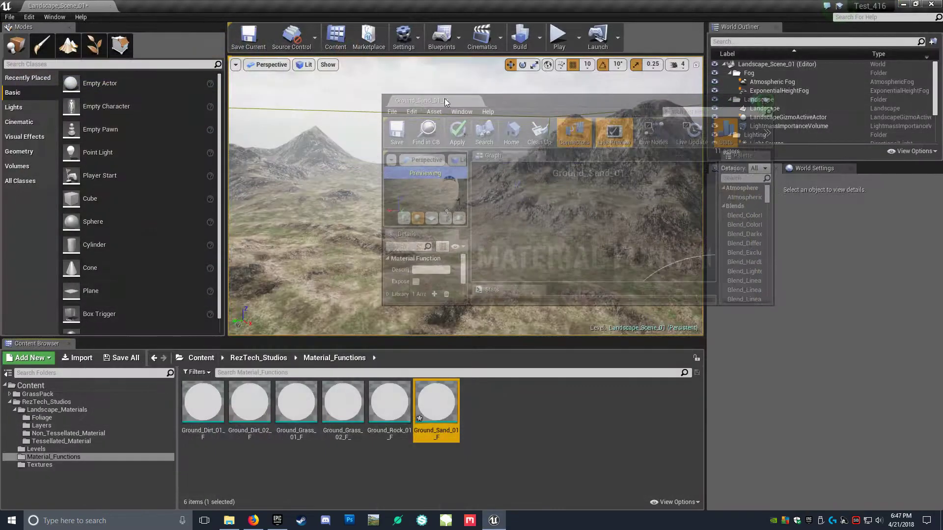
pyautogui.click(42, 464)
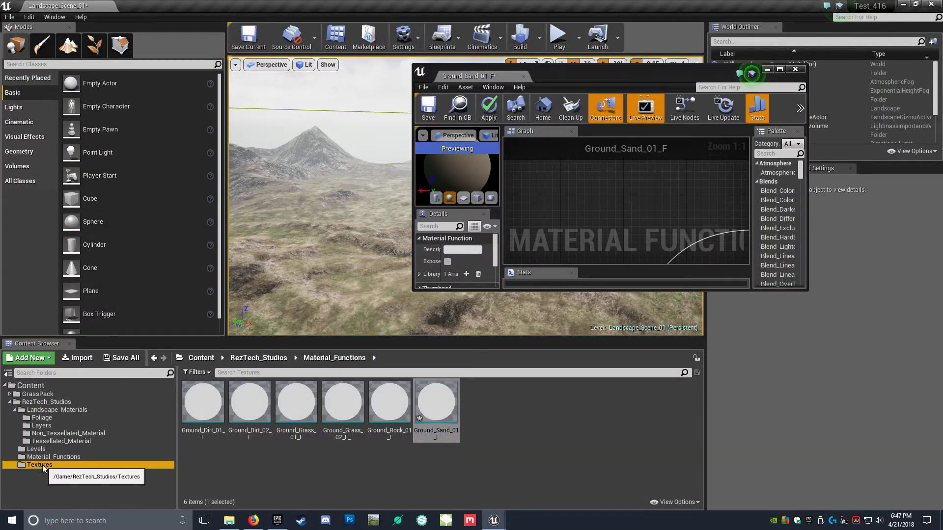
pyautogui.scroll(-5, 460, 437)
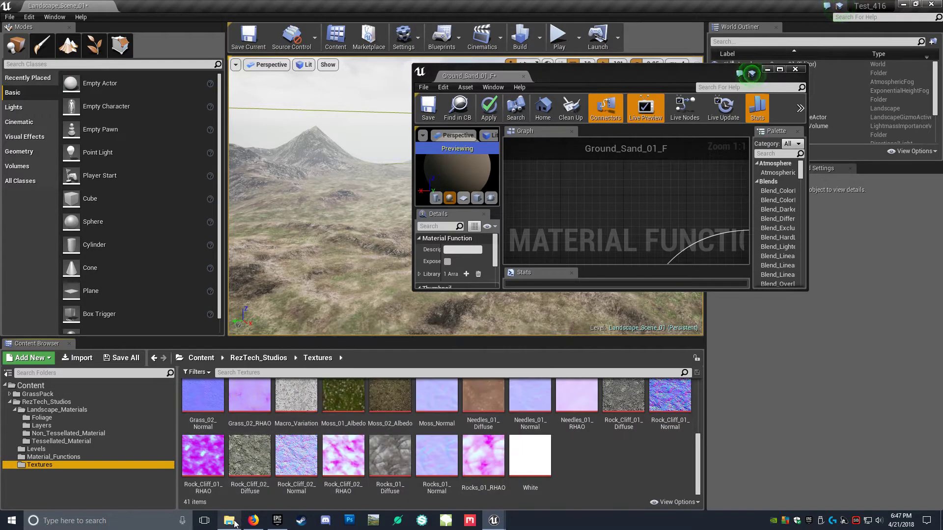
# - Switch to File Explorer and import Sand_01_Diffuse, Sand_01_Normal and Sand_01_RHAO from its Sand folder into the project's Textures folder
pyautogui.hotkey('alt', 'Tab')
pyautogui.moveTo(404, 240); pyautogui.dragTo(229, 168)
pyautogui.click(221, 130)
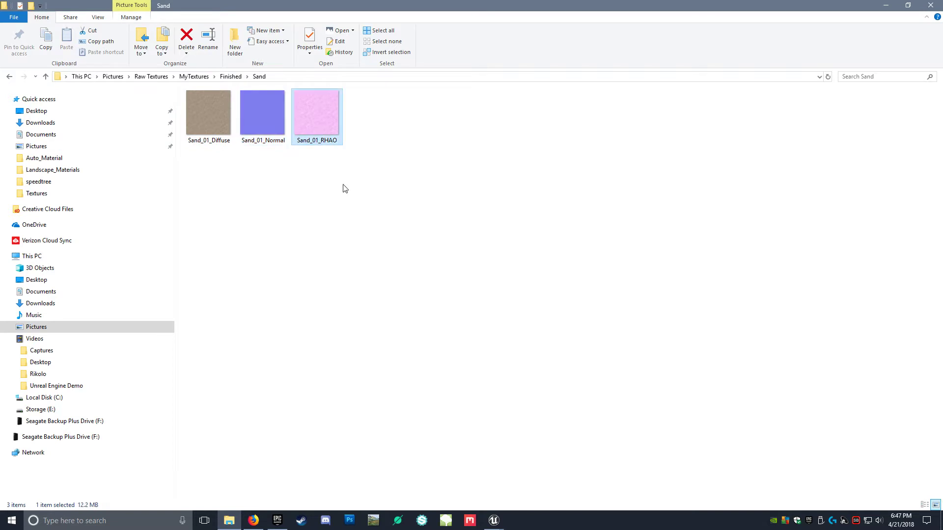
pyautogui.moveTo(416, 235); pyautogui.dragTo(580, 459)
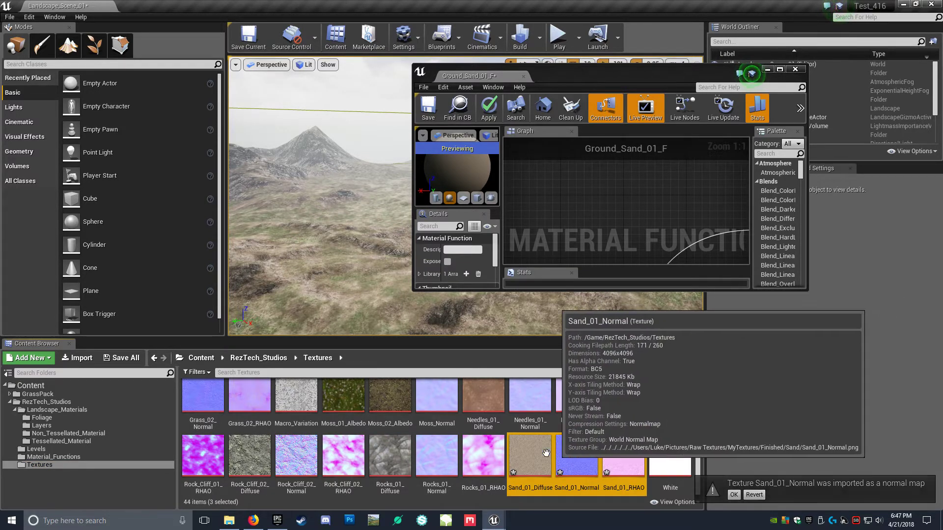
# - Set the Sand_01_RHAO texture's compression settings to Masks (no sRGB) and close its texture editor
pyautogui.click(623, 457)
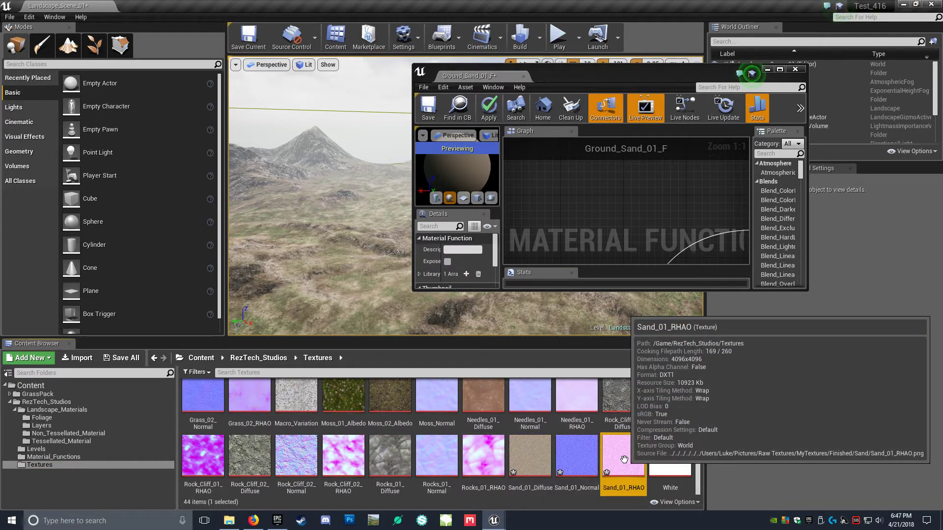
pyautogui.doubleClick(624, 459)
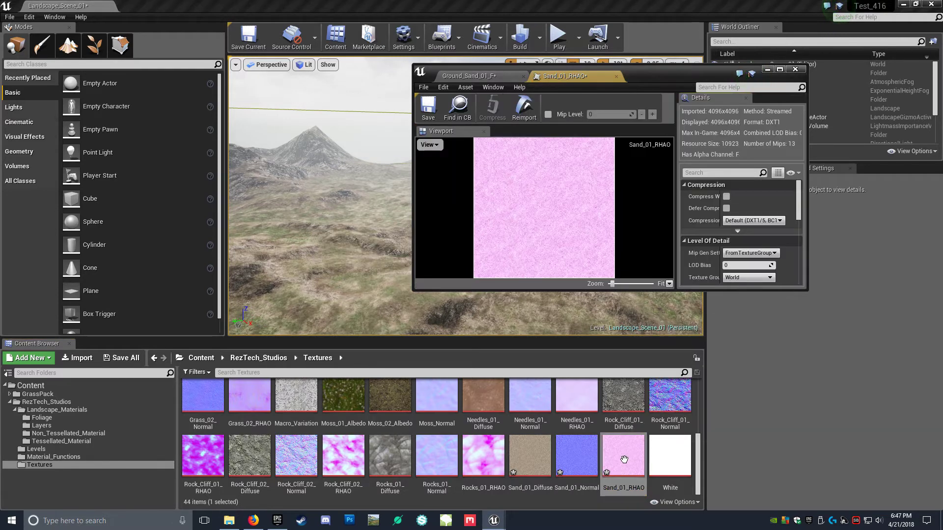
pyautogui.moveTo(655, 68); pyautogui.dragTo(508, 82)
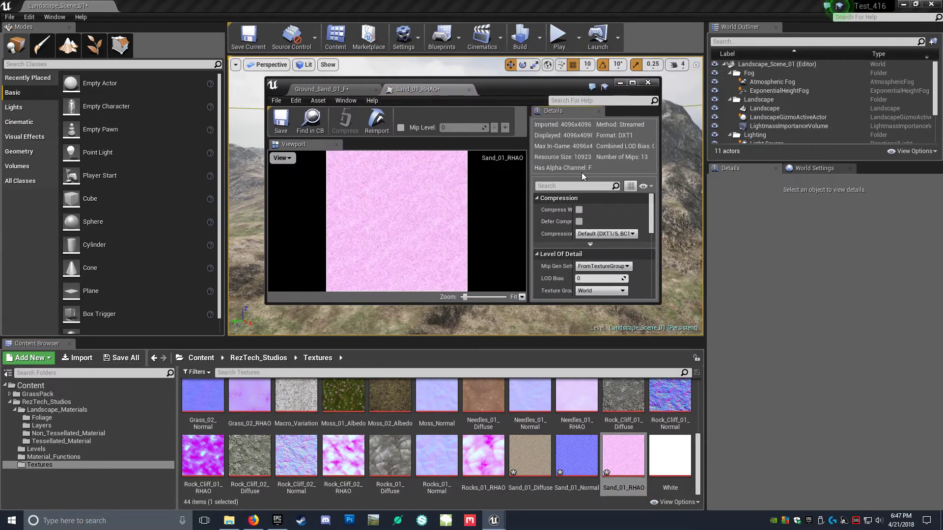
pyautogui.click(633, 82)
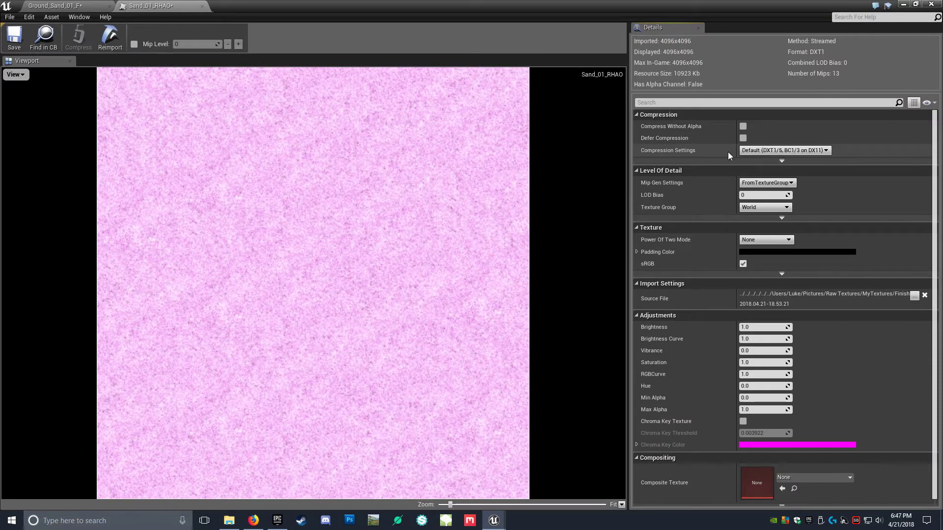
pyautogui.click(755, 151)
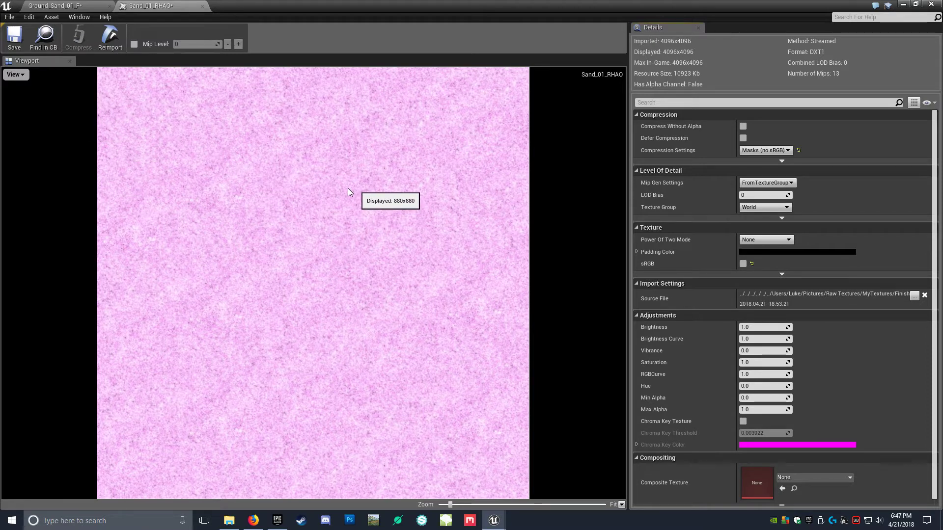
pyautogui.click(202, 6)
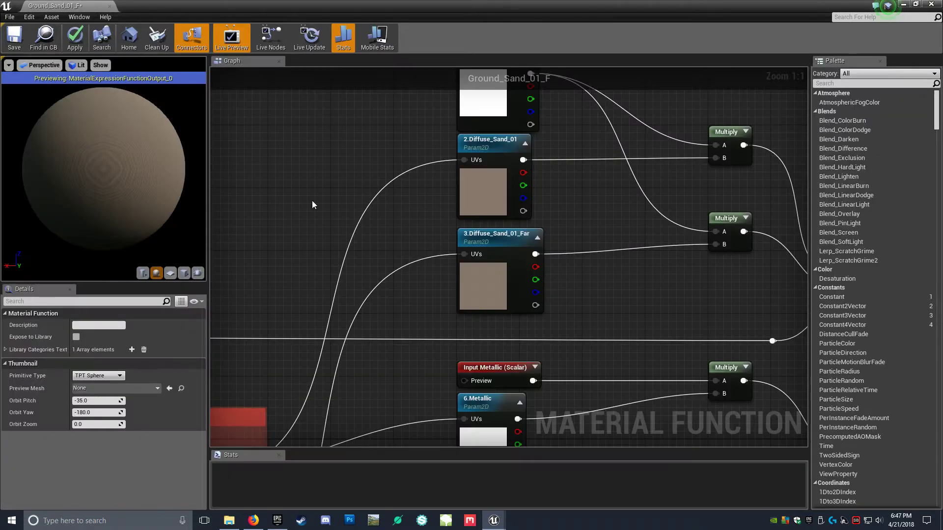
# - Assign the Sand_01_Diffuse texture to the 2.Diffuse_Sand_01 parameter
pyautogui.scroll(-1, 415, 271)
pyautogui.scroll(1, 376, 176)
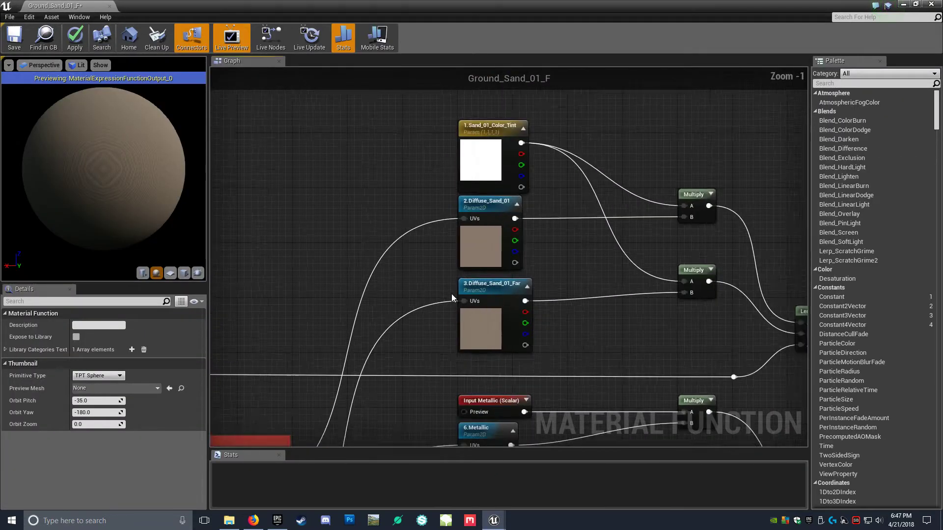
pyautogui.click(478, 237)
pyautogui.click(147, 430)
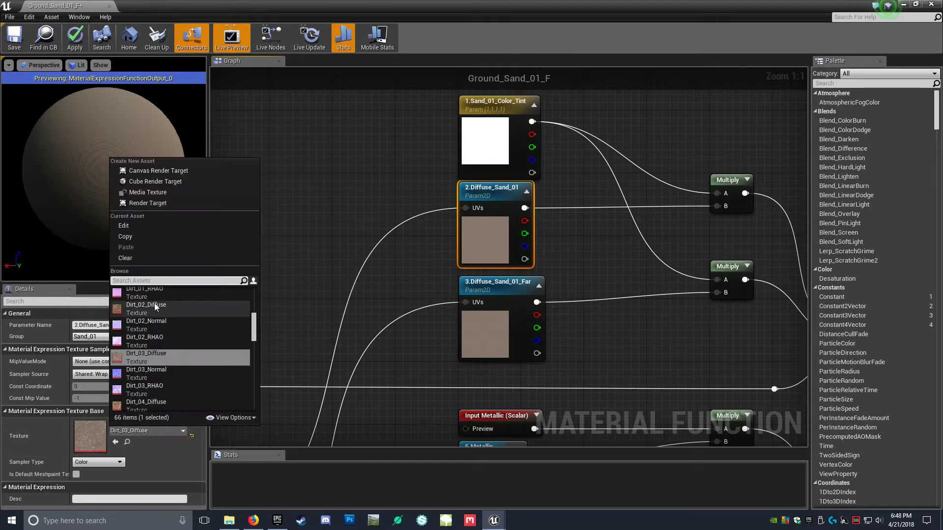
pyautogui.write('sand')
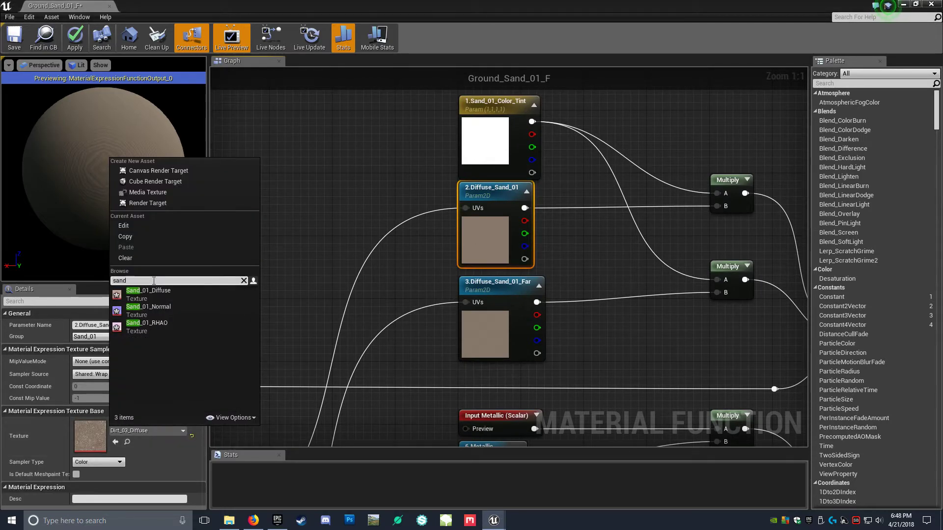
pyautogui.click(166, 294)
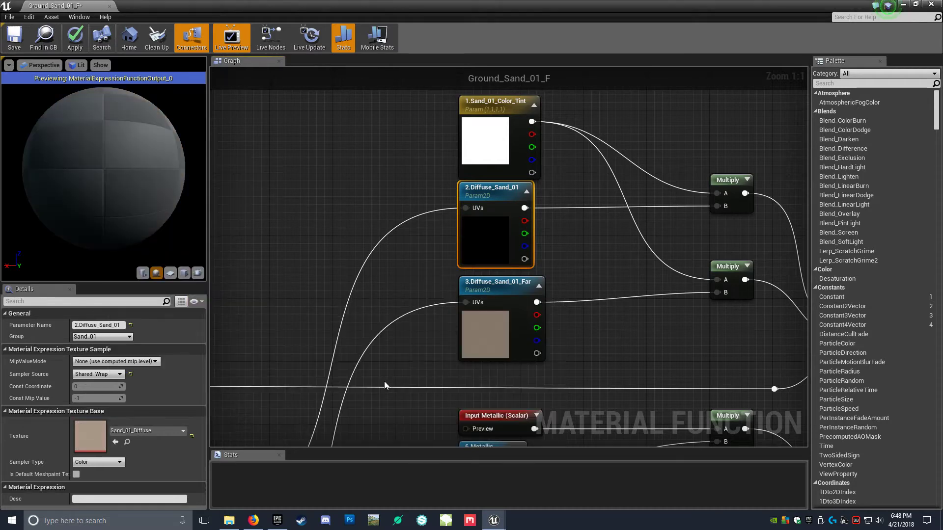
# - Assign the Sand_01_Diffuse texture to the 3.Diffuse_Sand_01_Far parameter
pyautogui.moveTo(384, 381); pyautogui.dragTo(452, 218, button='right')
pyautogui.click(452, 218)
pyautogui.click(143, 429)
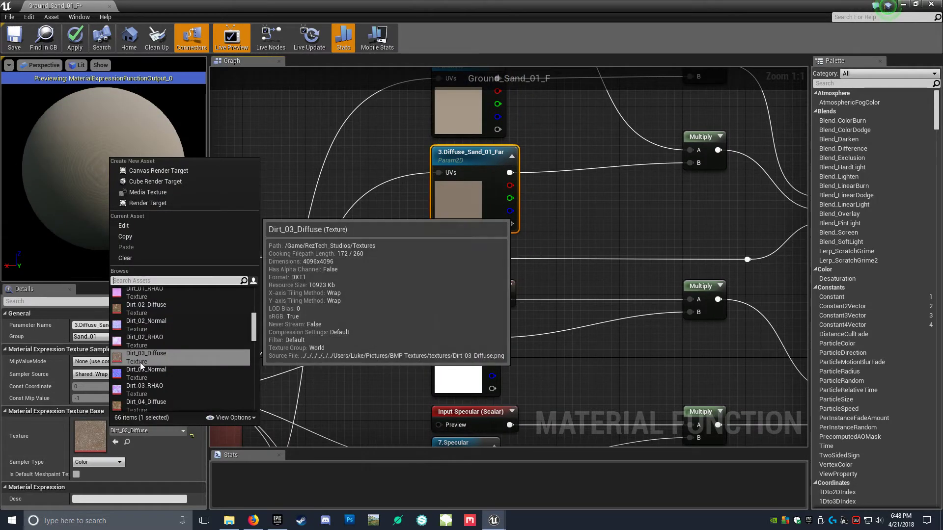
pyautogui.click(149, 290)
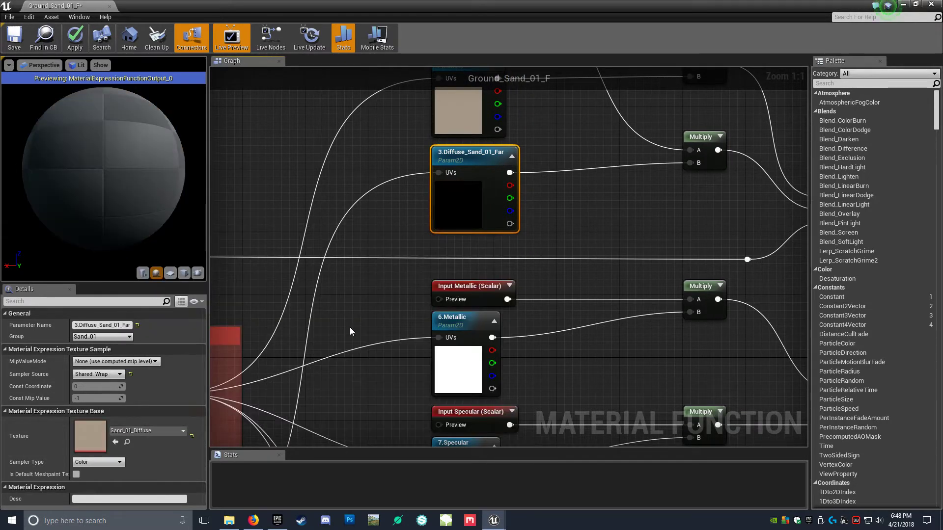
# - Assign the Sand_01_RHAO texture to the 8.RHAO_Sand_01 parameter
pyautogui.moveTo(359, 369); pyautogui.dragTo(363, 131, button='right')
pyautogui.moveTo(431, 218); pyautogui.dragTo(429, 250, button='right')
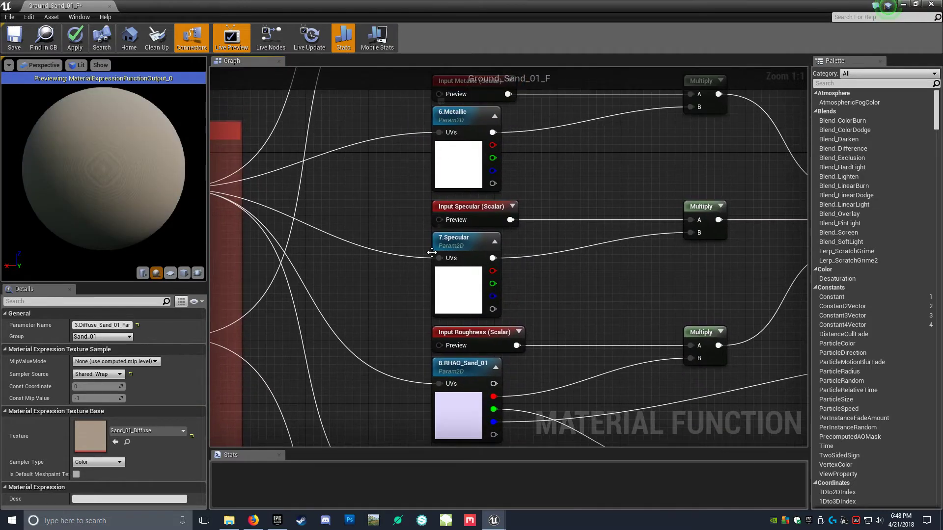
pyautogui.moveTo(401, 312); pyautogui.dragTo(363, 133, button='right')
pyautogui.moveTo(358, 246); pyautogui.dragTo(367, 233, button='right')
pyautogui.click(415, 224)
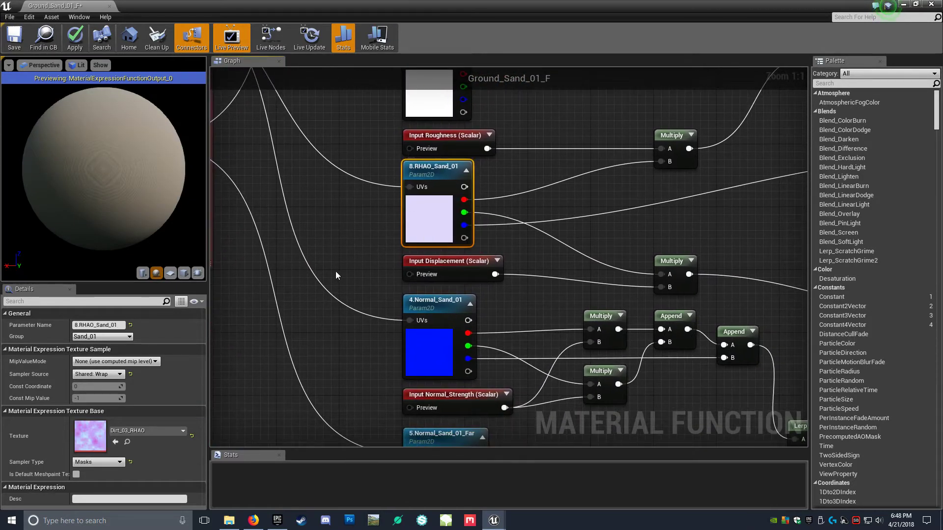
pyautogui.click(132, 431)
pyautogui.write('sand')
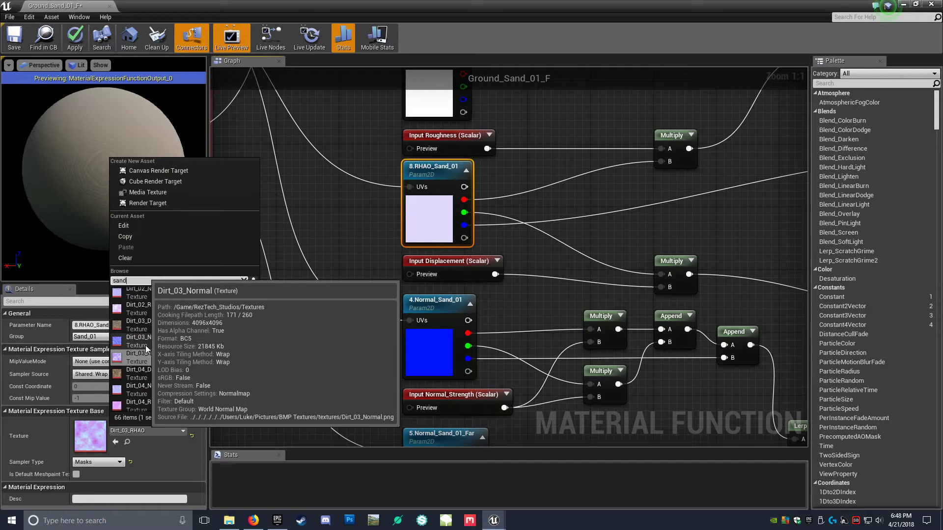
pyautogui.click(158, 325)
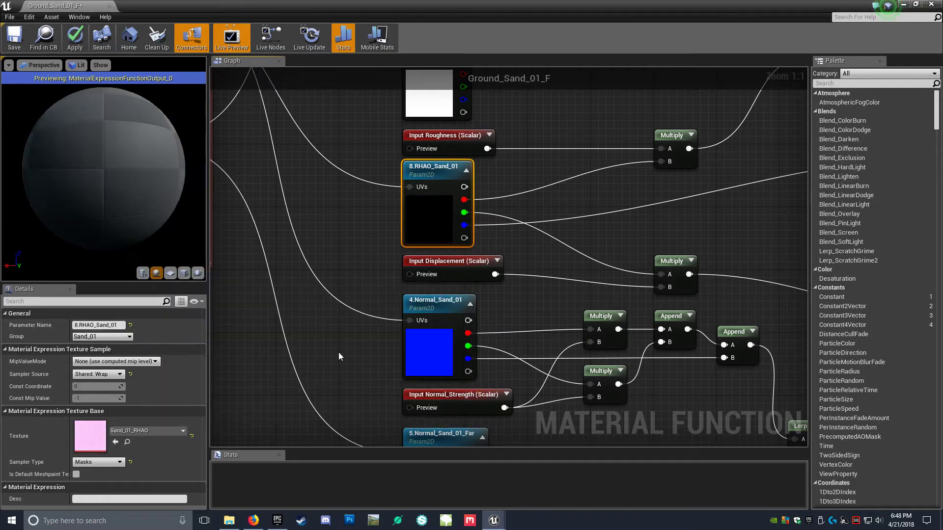
# - Assign the Sand_01_Normal texture to the 4.Normal_Sand_01 parameter
pyautogui.moveTo(356, 387); pyautogui.dragTo(334, 306, button='right')
pyautogui.click(402, 275)
pyautogui.click(132, 431)
pyautogui.write('sand')
pyautogui.click(163, 310)
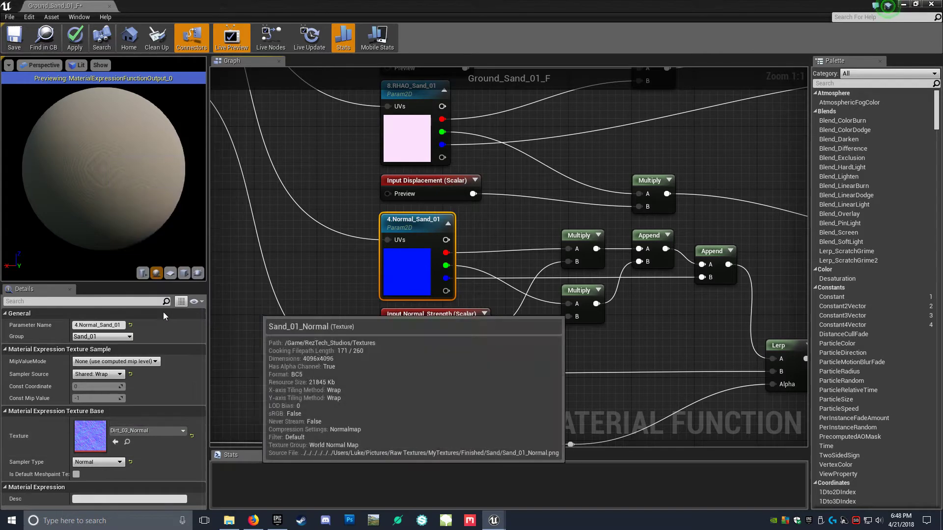
# - Assign the Sand_01_Normal texture to the 5.Normal_Sand_01_Far parameter
pyautogui.moveTo(275, 394); pyautogui.dragTo(291, 292, button='right')
pyautogui.click(421, 295)
pyautogui.click(143, 431)
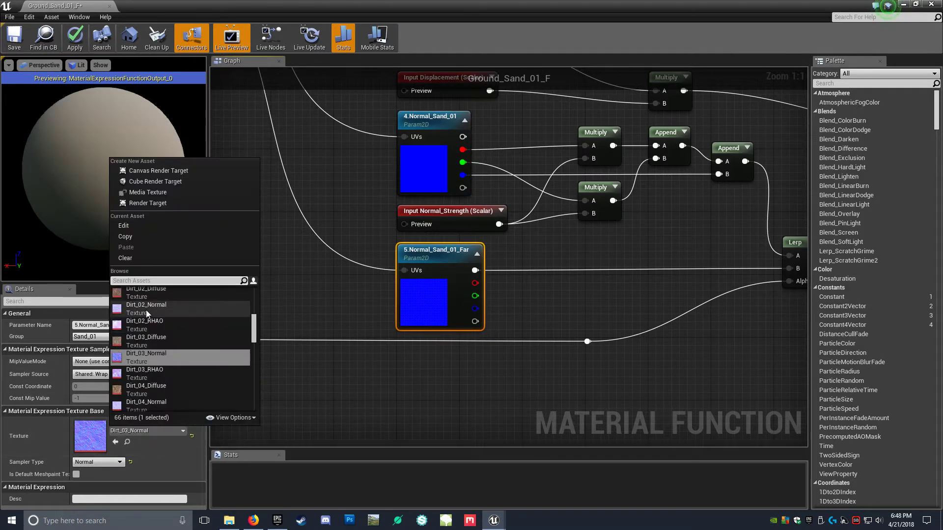
pyautogui.write('sand')
pyautogui.click(162, 309)
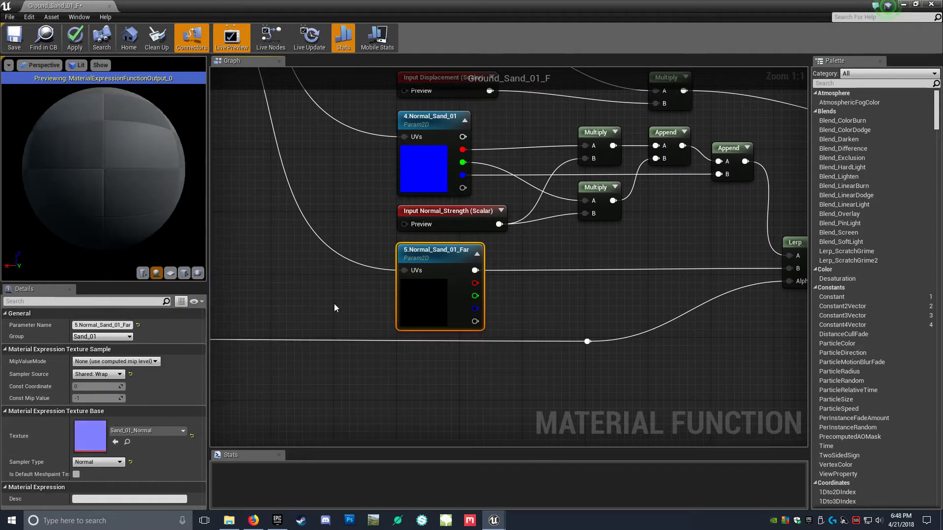
# - Save the Ground_Sand_01_F material function and close its editor
pyautogui.click(327, 309)
pyautogui.scroll(-7, 366, 305)
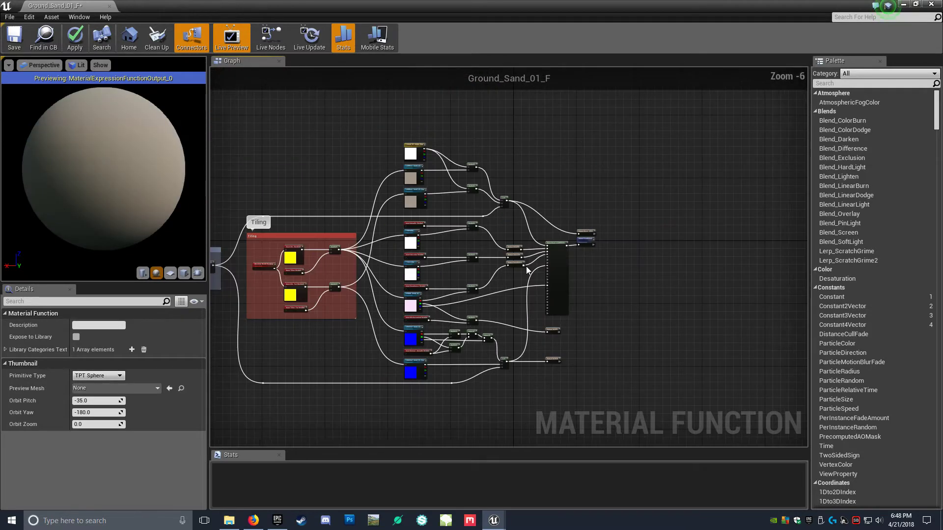
pyautogui.scroll(2, 486, 286)
pyautogui.moveTo(528, 274); pyautogui.dragTo(579, 321, button='right')
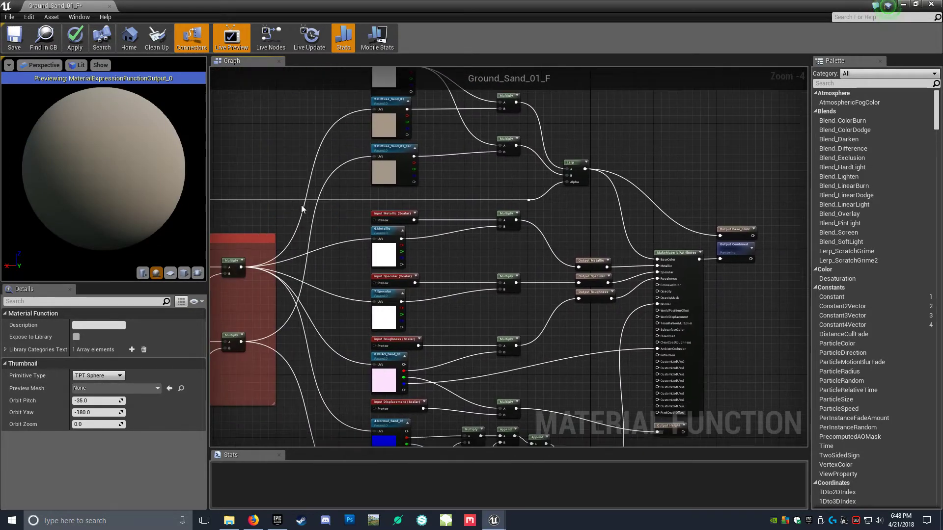
pyautogui.click(15, 42)
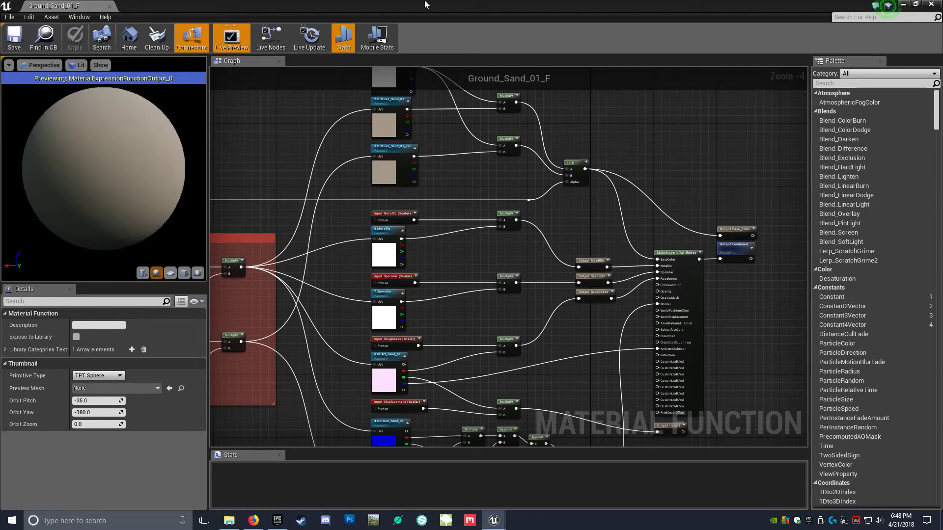
pyautogui.click(926, 6)
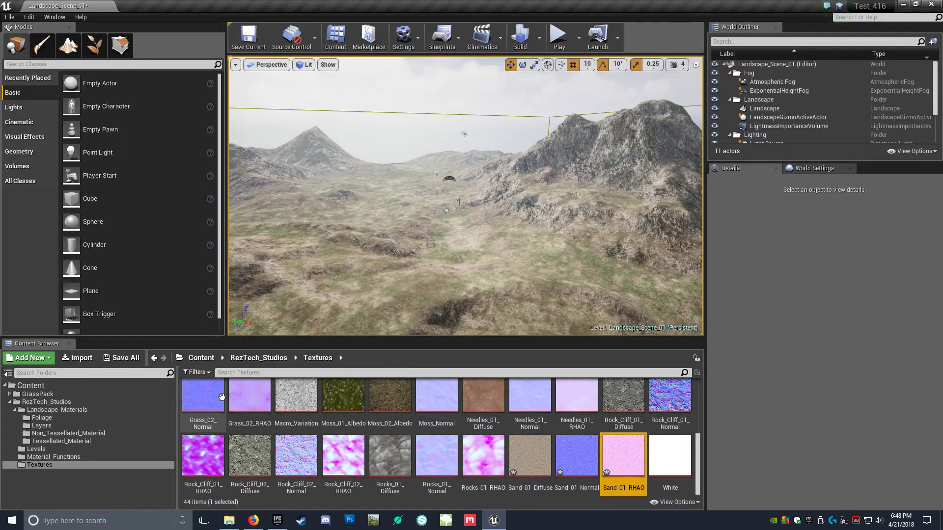
# - Open the Landscape_Master material from the Tessellated_Material folder inside Landscape_Materials
pyautogui.click(69, 410)
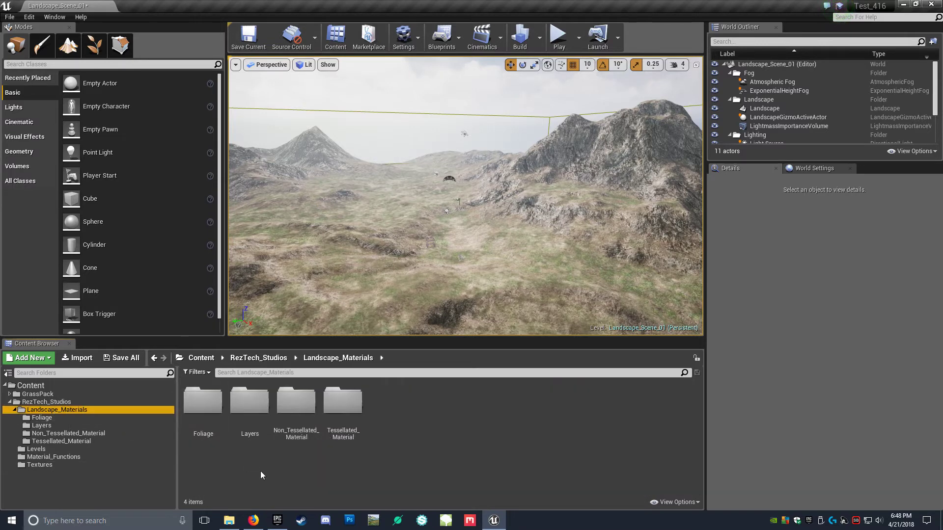
pyautogui.doubleClick(343, 413)
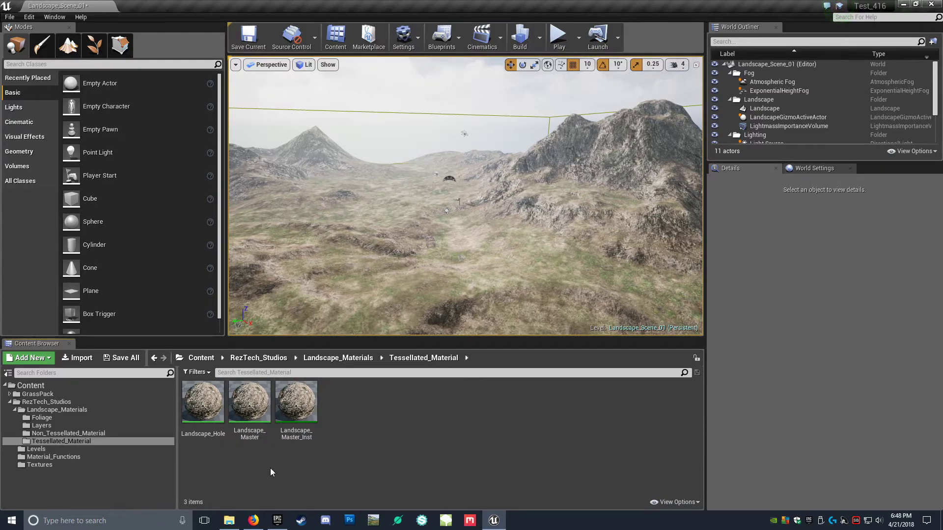
pyautogui.doubleClick(242, 414)
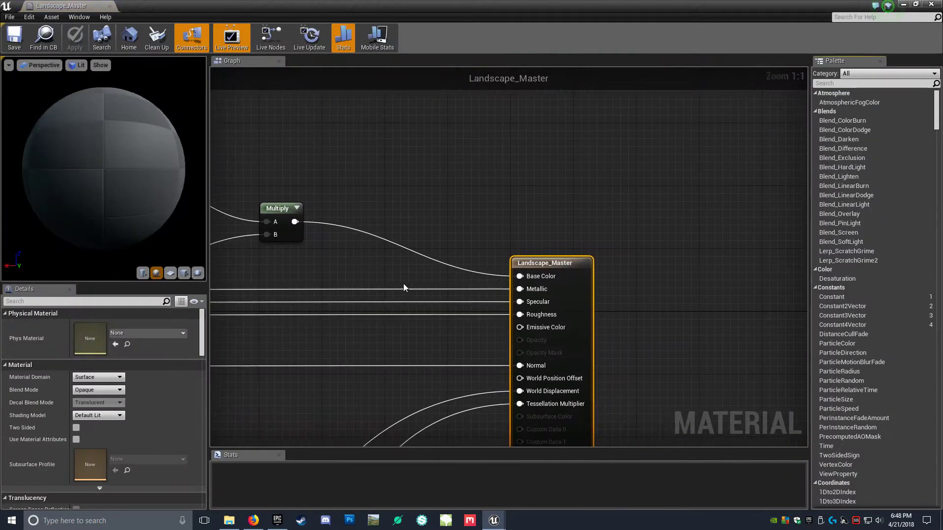
# - Bring the free graph area below the Rock comment into view and resize the material editor window to leave the content folders reachable
pyautogui.scroll(-5, 402, 283)
pyautogui.moveTo(284, 286); pyautogui.dragTo(535, 211, button='right')
pyautogui.scroll(-3, 507, 228)
pyautogui.moveTo(399, 248); pyautogui.dragTo(488, 247, button='right')
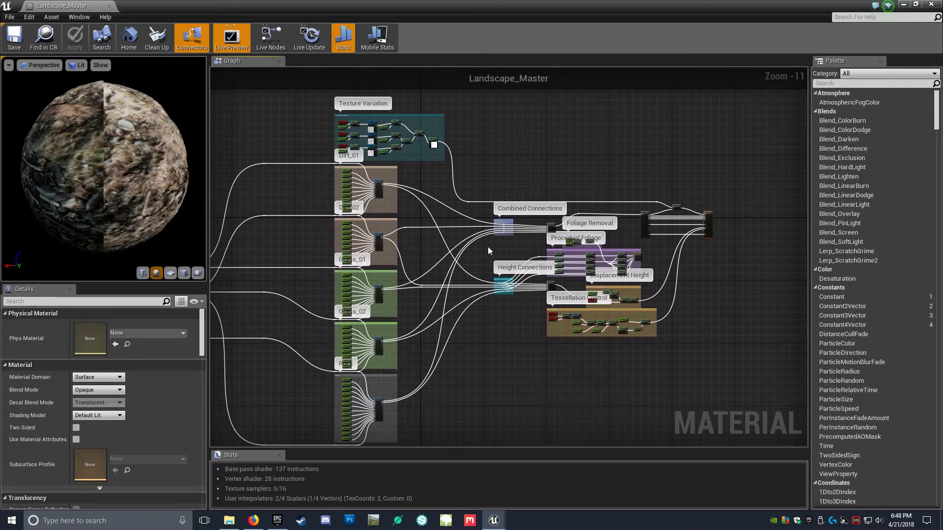
pyautogui.moveTo(471, 334); pyautogui.dragTo(524, 213, button='right')
pyautogui.scroll(4, 447, 317)
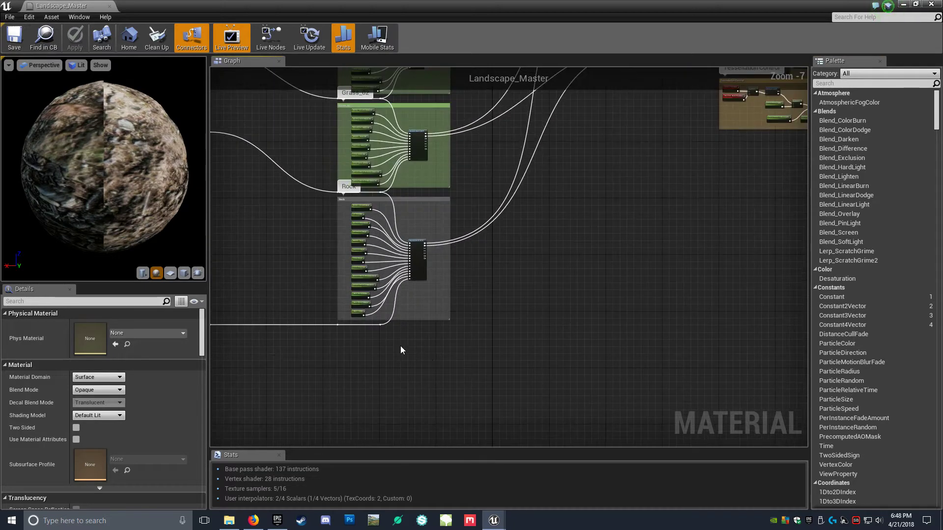
pyautogui.moveTo(322, 194); pyautogui.dragTo(352, 163, button='right')
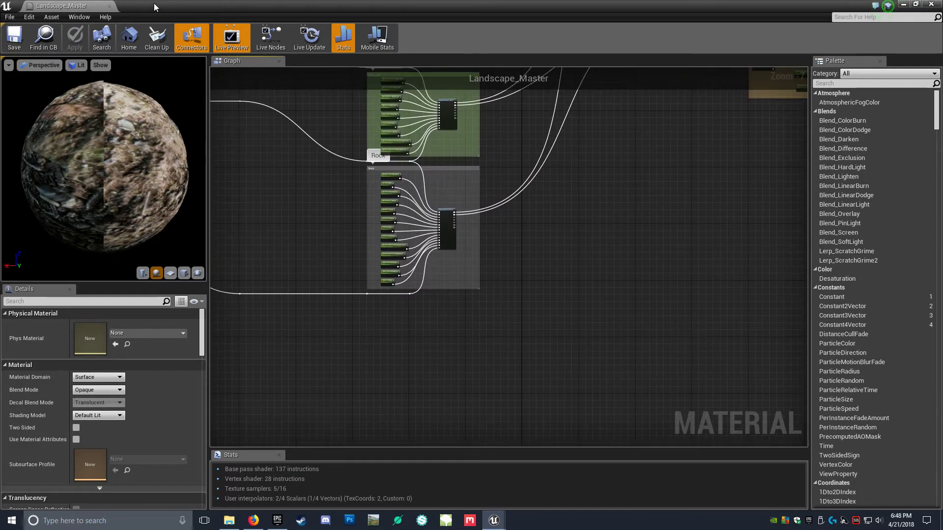
pyautogui.moveTo(150, 2); pyautogui.dragTo(471, 43)
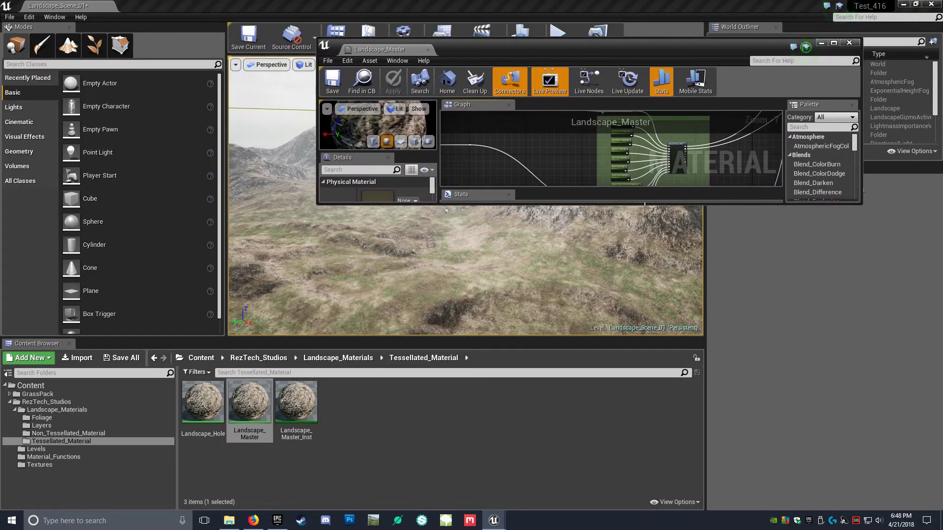
pyautogui.moveTo(648, 204); pyautogui.dragTo(588, 474)
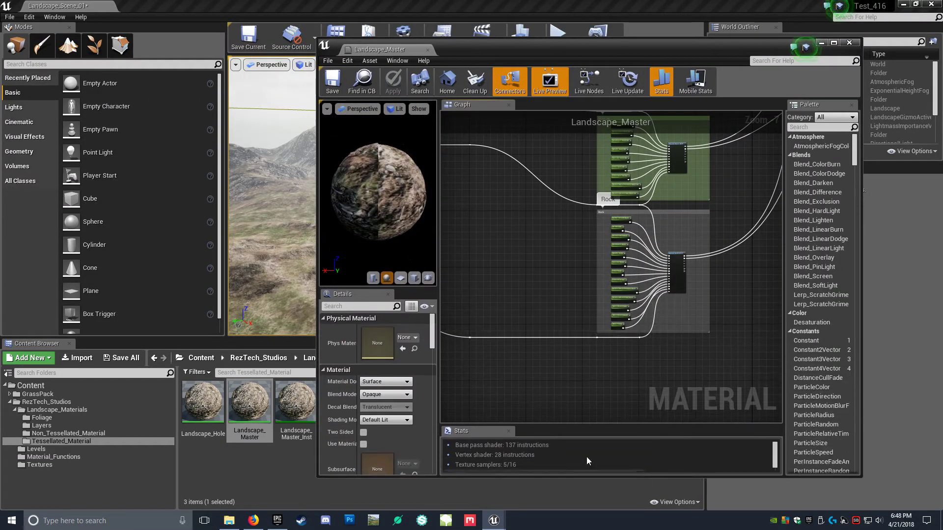
# - Add the Ground_Sand_01_F function from the Material_Functions folder to the Landscape_Master graph below the Rock comment, and maximize the editor again
pyautogui.click(49, 457)
pyautogui.moveTo(457, 51); pyautogui.dragTo(610, 51)
pyautogui.click(425, 435)
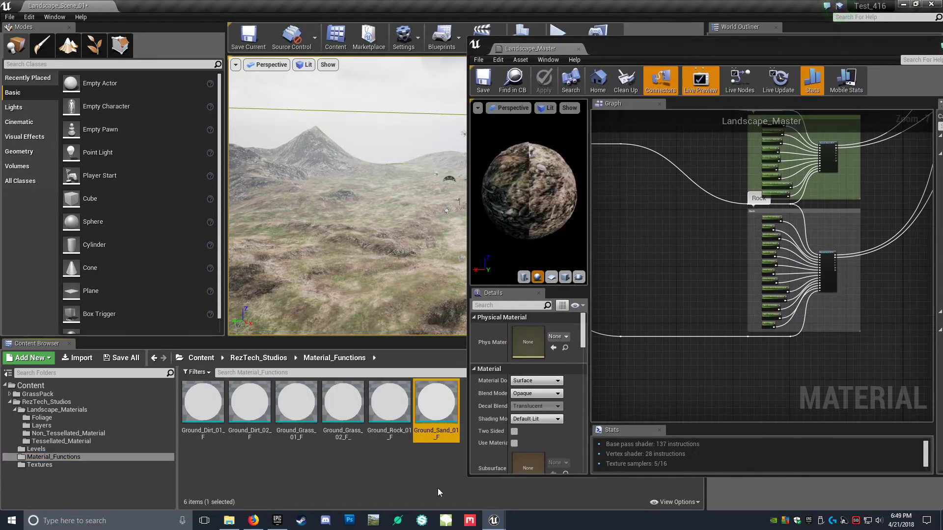
pyautogui.moveTo(432, 418); pyautogui.dragTo(805, 355)
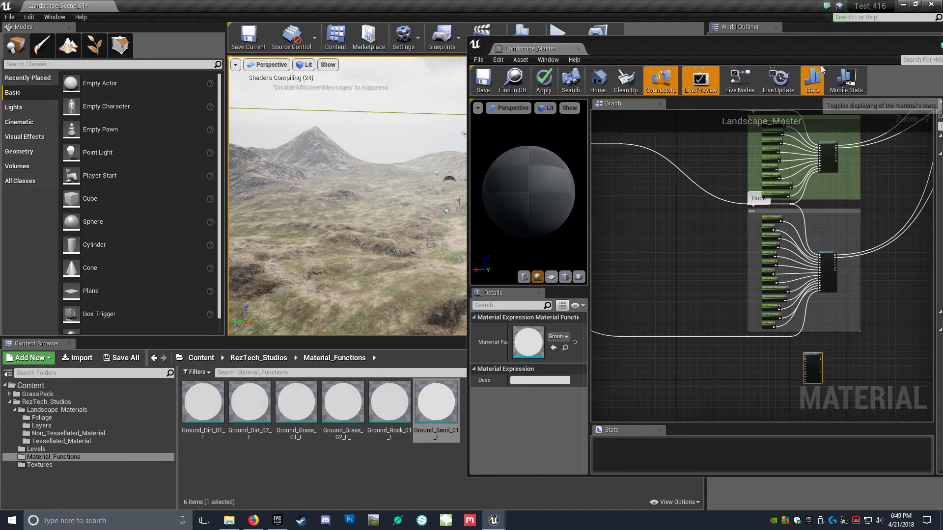
pyautogui.doubleClick(819, 44)
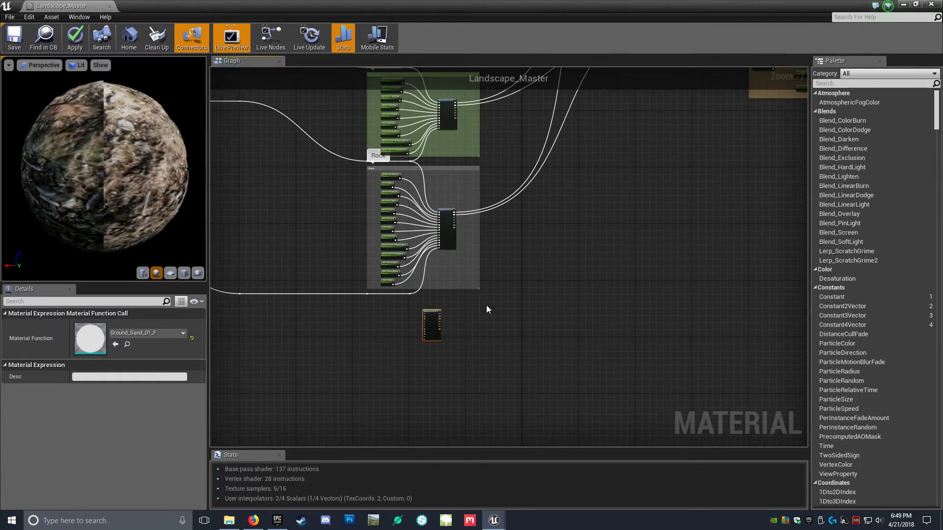
# - Reposition the Ground_Sand_01_F node in the empty area under the Rock comment and deselect it
pyautogui.scroll(2, 456, 308)
pyautogui.scroll(5, 457, 308)
pyautogui.click(457, 308)
pyautogui.moveTo(457, 307); pyautogui.dragTo(526, 250, button='right')
pyautogui.scroll(-2, 526, 251)
pyautogui.moveTo(479, 263); pyautogui.dragTo(528, 263)
pyautogui.click(513, 235)
# - Copy the nine Dirt_01 scalar parameters and paste them beside the Ground_Sand_01_F node, lined up under the Rock parameters
pyautogui.scroll(-3, 508, 226)
pyautogui.moveTo(507, 226); pyautogui.dragTo(601, 422, button='right')
pyautogui.scroll(-4, 558, 275)
pyautogui.moveTo(583, 185); pyautogui.dragTo(571, 373, button='right')
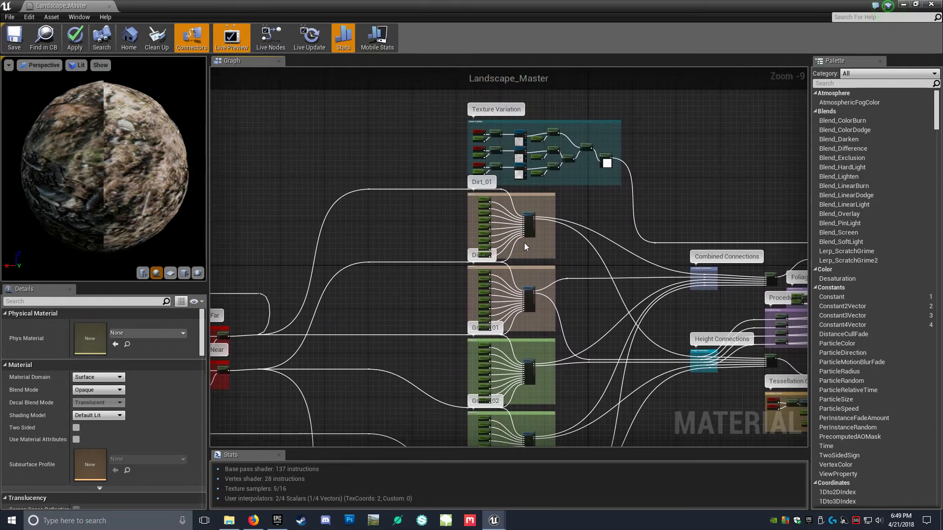
pyautogui.scroll(5, 479, 198)
pyautogui.moveTo(448, 225); pyautogui.dragTo(443, 187, button='right')
pyautogui.moveTo(454, 158); pyautogui.dragTo(495, 325)
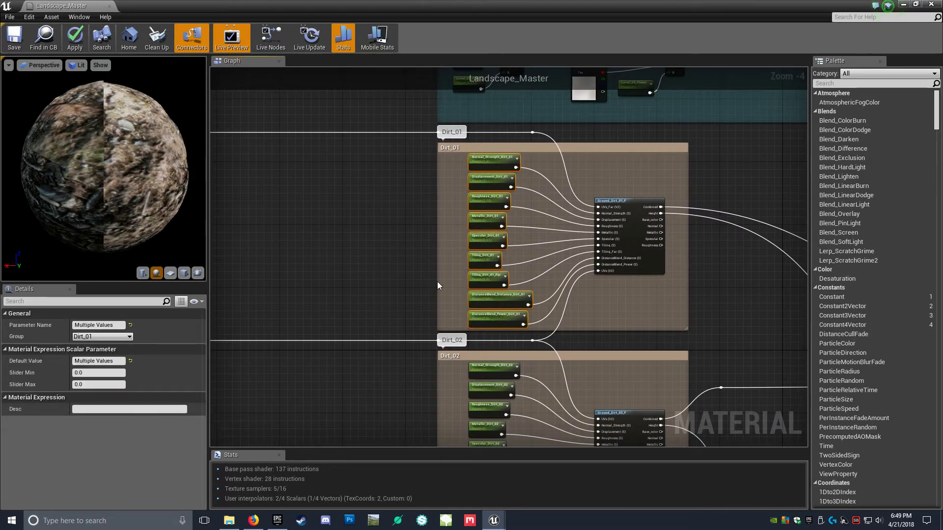
pyautogui.scroll(-4, 565, 274)
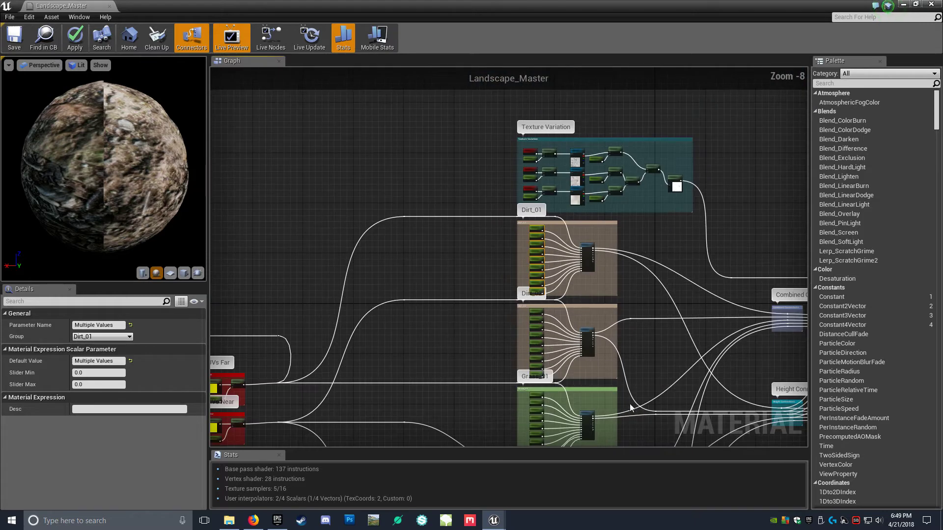
pyautogui.moveTo(632, 408); pyautogui.dragTo(617, 142, button='right')
pyautogui.moveTo(600, 372); pyautogui.dragTo(600, 302, button='right')
pyautogui.scroll(4, 551, 269)
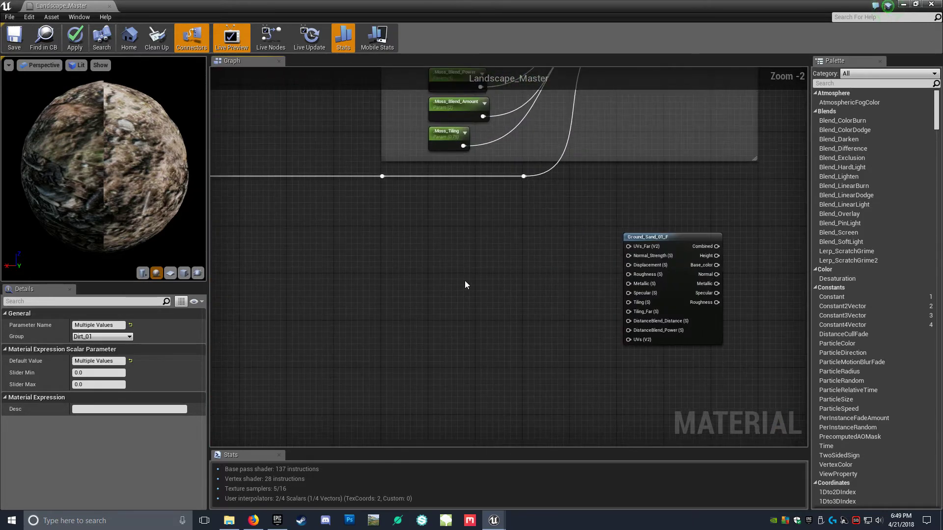
pyautogui.hotkey('ctrl', 'v')
pyautogui.moveTo(506, 180); pyautogui.dragTo(476, 216)
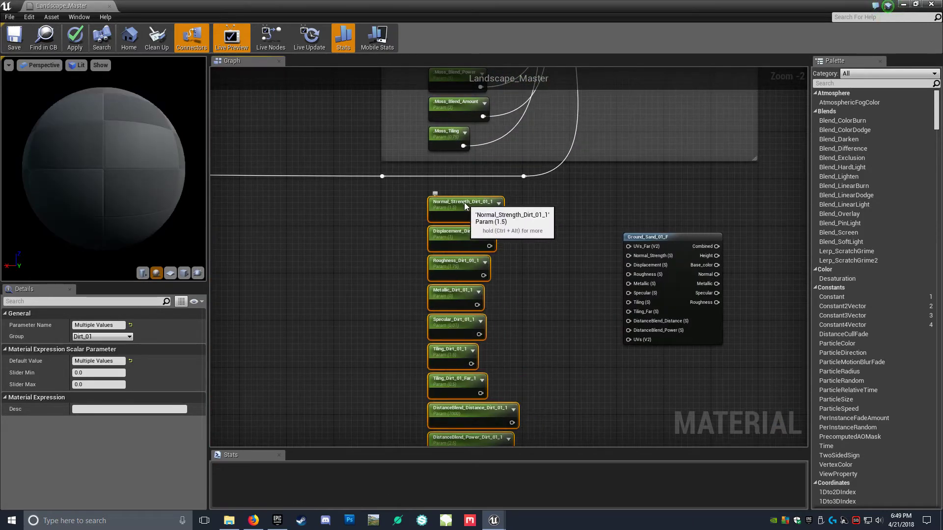
# - Lower the Ground_Sand_01_F node and connect the nine copied parameters to its matching inputs, from Normal_Strength through DistanceBlend_Power
pyautogui.click(647, 237)
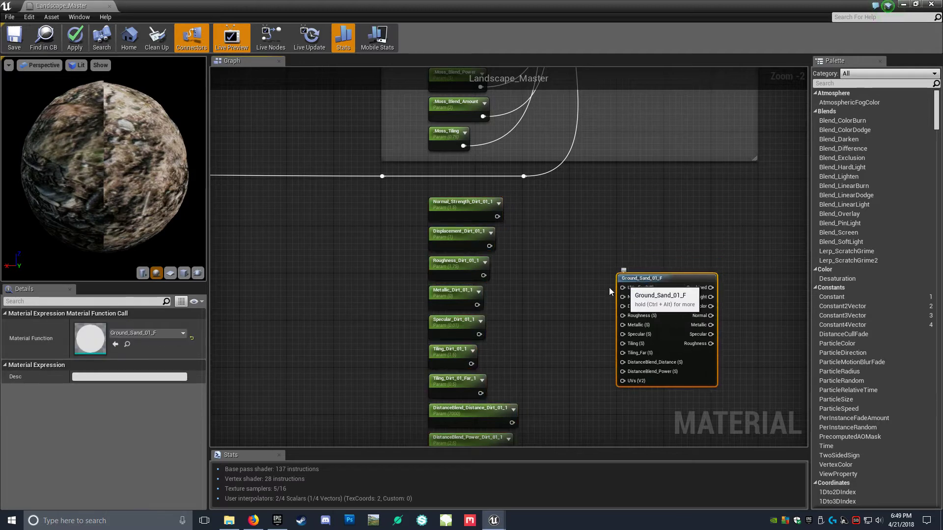
pyautogui.scroll(2, 609, 288)
pyautogui.moveTo(469, 192); pyautogui.dragTo(458, 231)
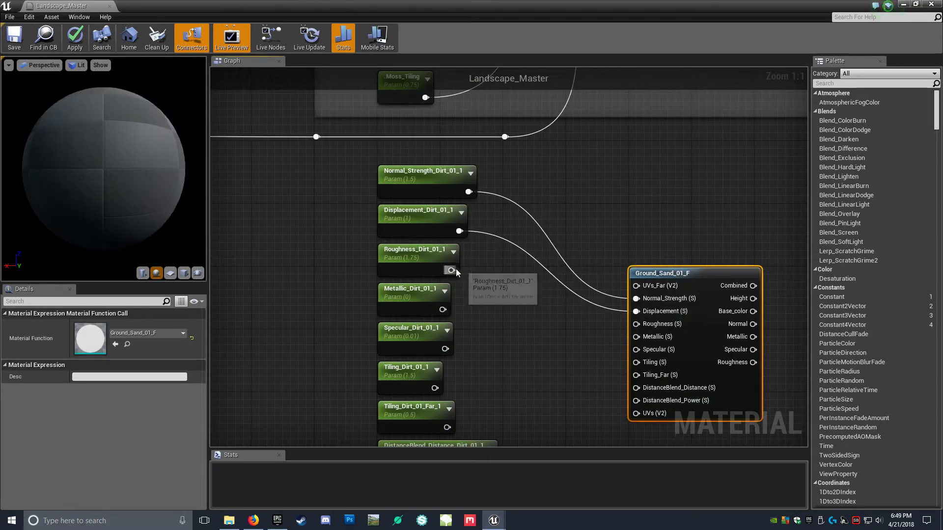
pyautogui.moveTo(451, 270); pyautogui.dragTo(443, 309)
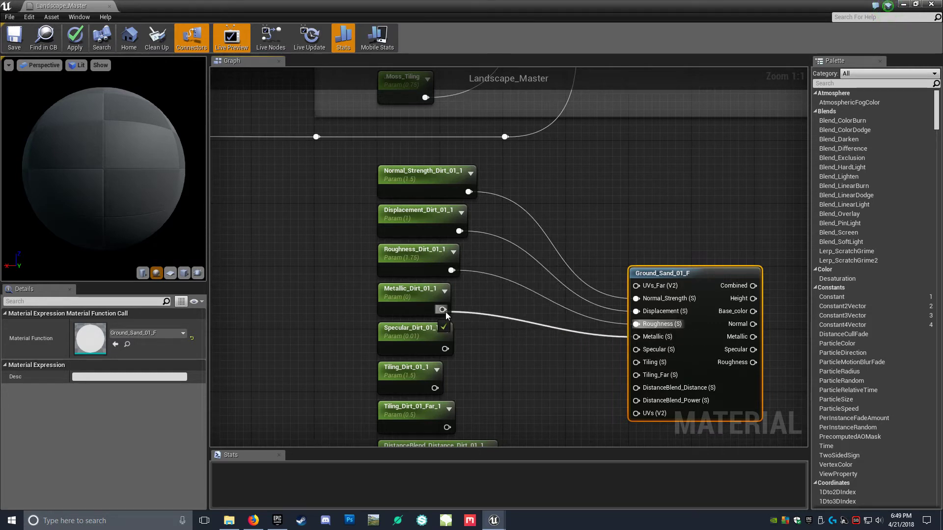
pyautogui.moveTo(539, 381); pyautogui.dragTo(496, 268, button='right')
pyautogui.moveTo(403, 236); pyautogui.dragTo(392, 275)
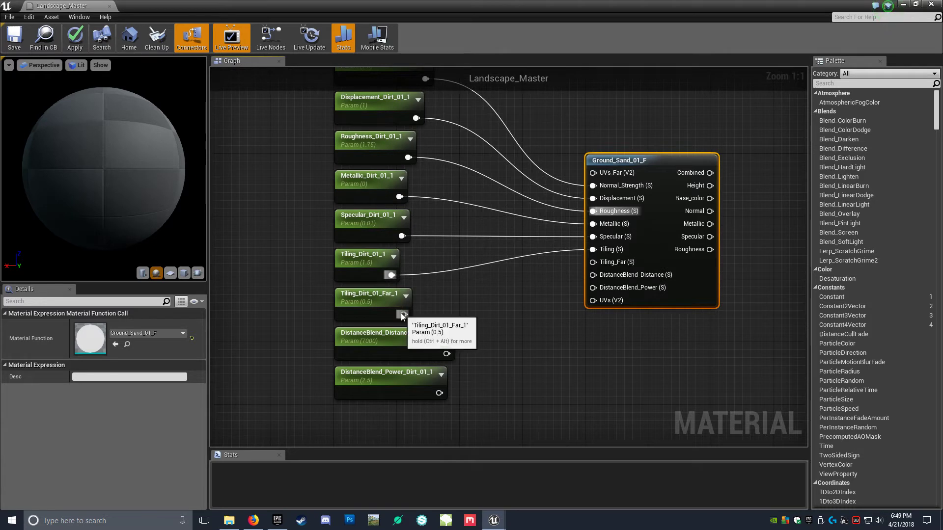
pyautogui.moveTo(403, 315); pyautogui.dragTo(446, 355)
pyautogui.moveTo(439, 393); pyautogui.dragTo(594, 288)
# - Assign the copied Normal_Strength_Dirt_01_1 parameter to a new group named Sand_01
pyautogui.moveTo(466, 187); pyautogui.dragTo(547, 342, button='right')
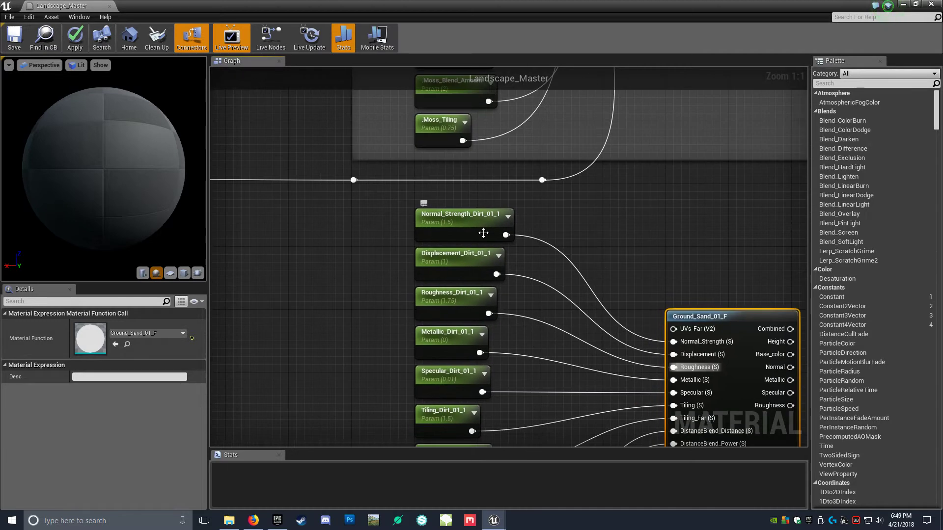
pyautogui.click(458, 219)
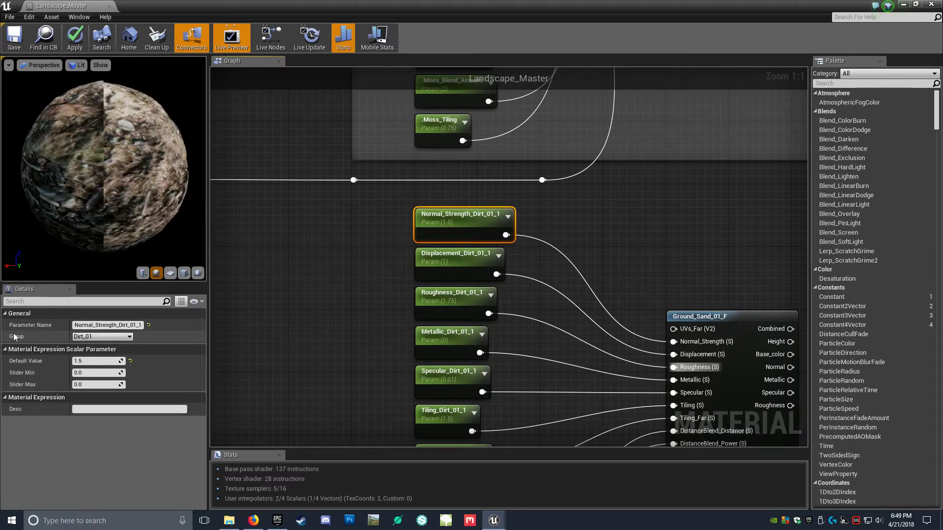
pyautogui.click(102, 337)
pyautogui.click(129, 336)
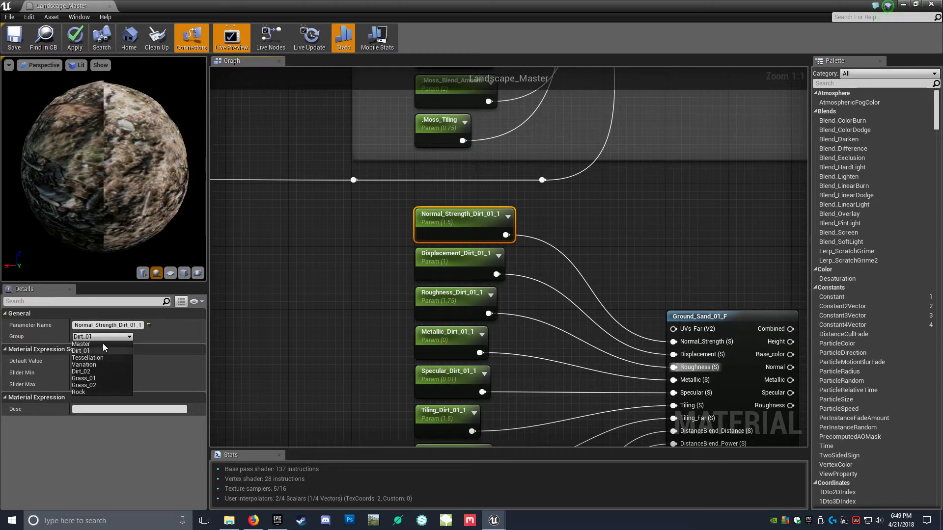
pyautogui.click(129, 337)
pyautogui.moveTo(104, 337); pyautogui.dragTo(51, 337)
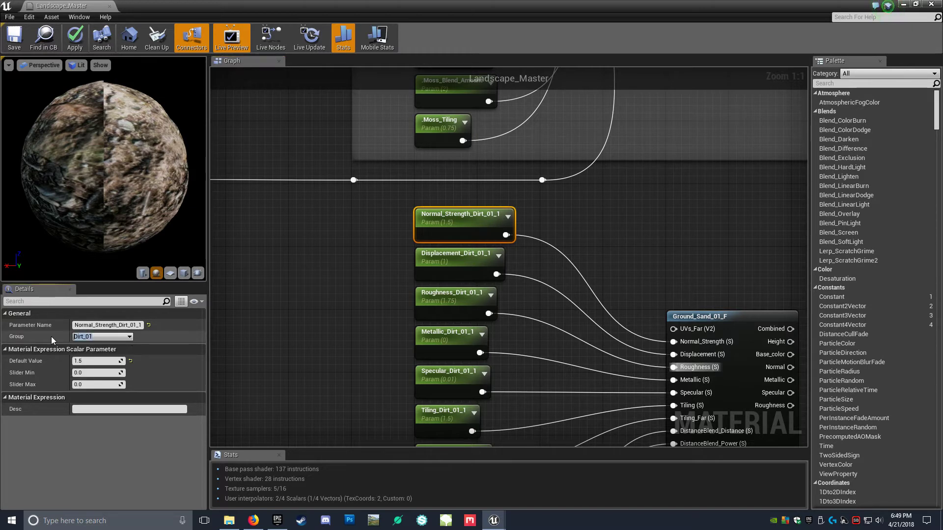
pyautogui.write('Sand_01')
# - Rename the copied normal strength parameter to Normal_Strength_Sand_01
pyautogui.click(127, 325)
pyautogui.click(127, 325)
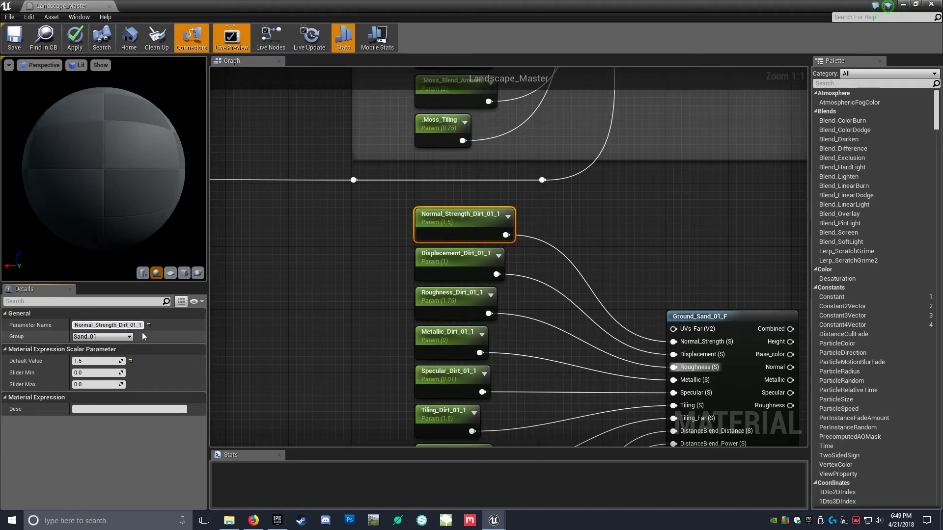
pyautogui.press('BackSpace')
pyautogui.press('BackSpace')
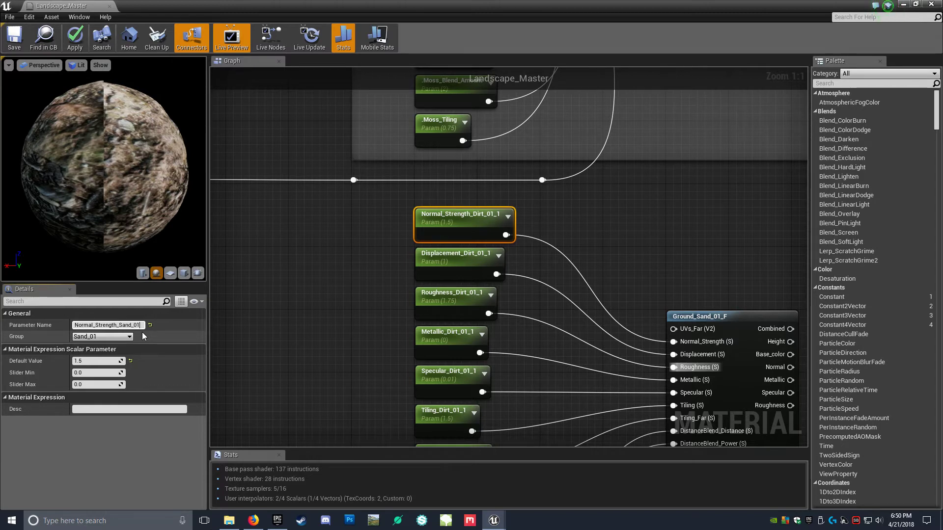
pyautogui.press('Return')
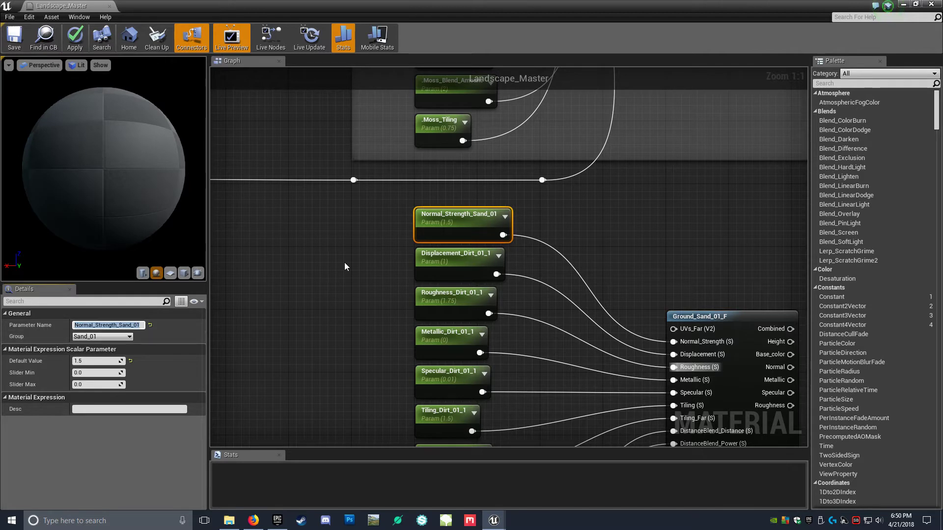
# - Rename the copied displacement parameter to Displacement_Sand_01 and assign it to the Sand_01 group
pyautogui.click(457, 260)
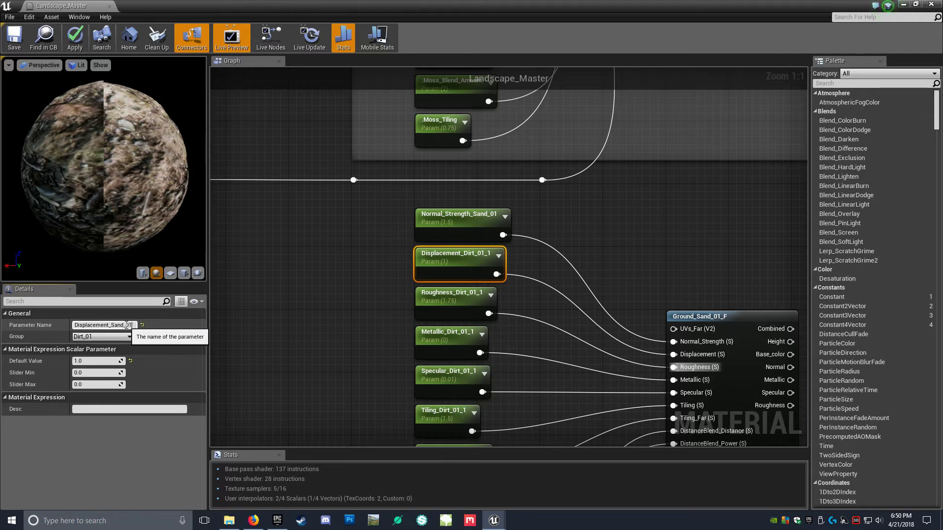
pyautogui.click(128, 339)
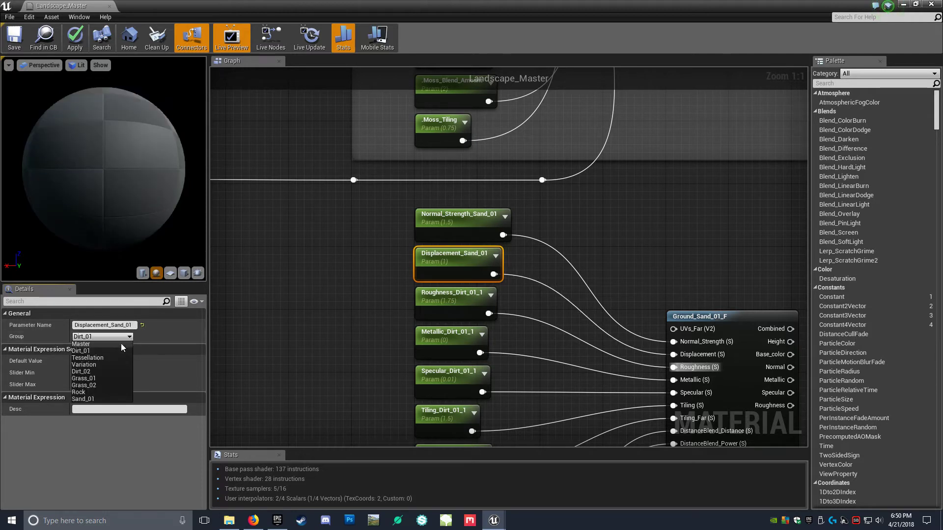
pyautogui.click(97, 398)
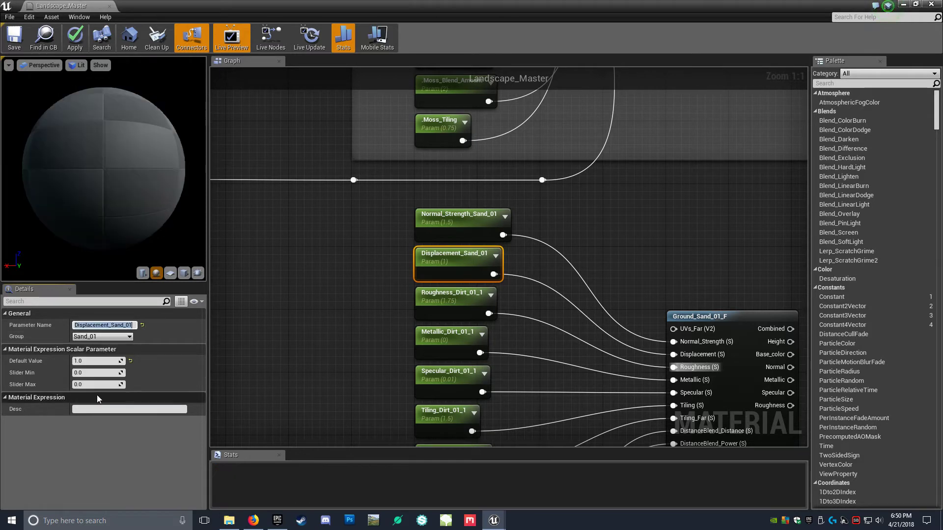
# - Assign the copied roughness parameter to the Sand_01 group and rename it to Roughness_Sand_01
pyautogui.click(290, 301)
pyautogui.click(444, 256)
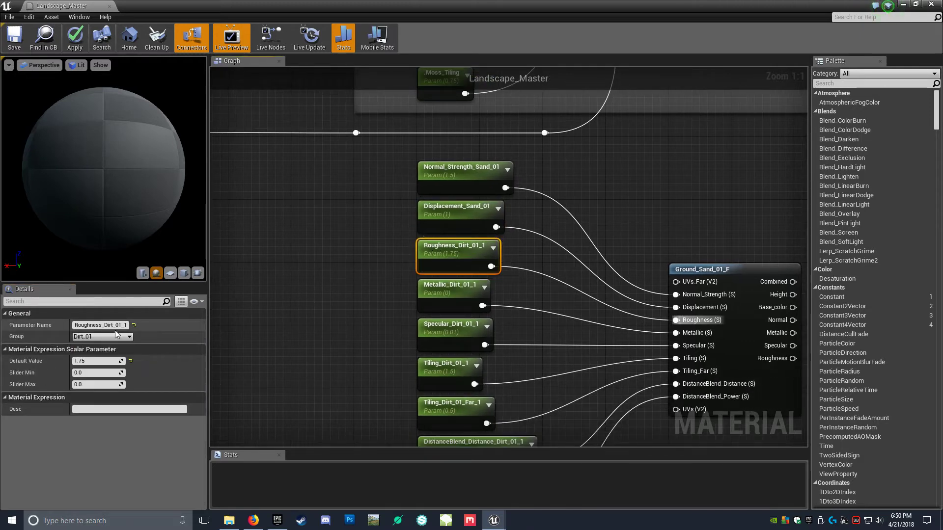
pyautogui.click(127, 337)
pyautogui.click(83, 399)
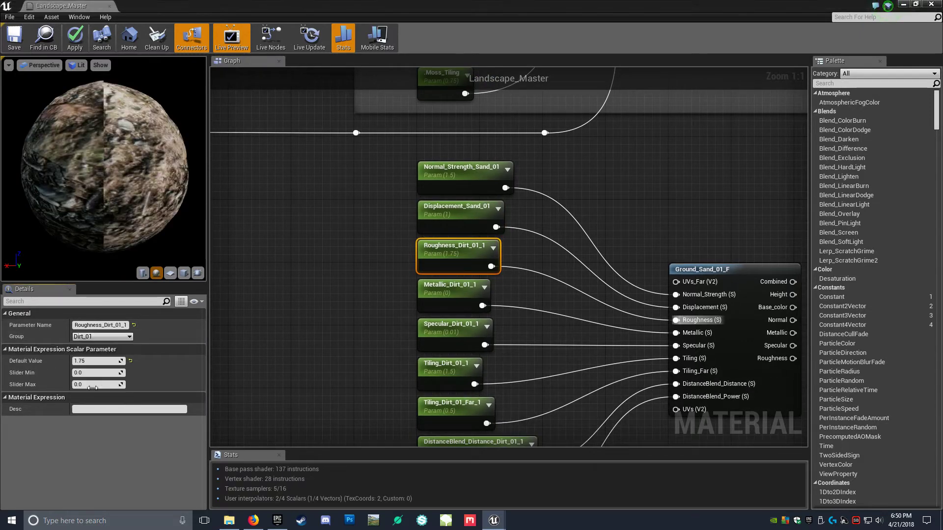
pyautogui.click(122, 326)
pyautogui.moveTo(122, 326); pyautogui.dragTo(128, 327)
pyautogui.press('BackSpace')
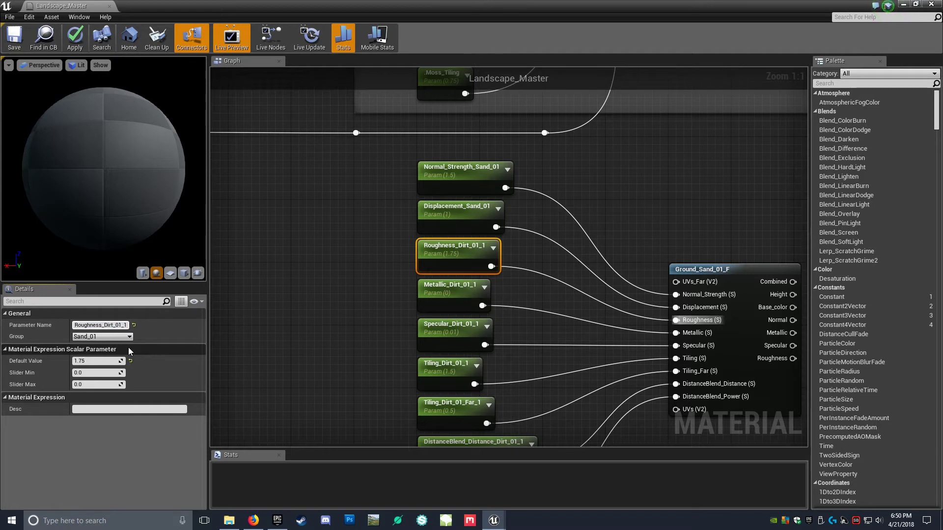
pyautogui.press('BackSpace')
pyautogui.press('BackSpace')
pyautogui.press('BackSpace')
pyautogui.press('BackSpace')
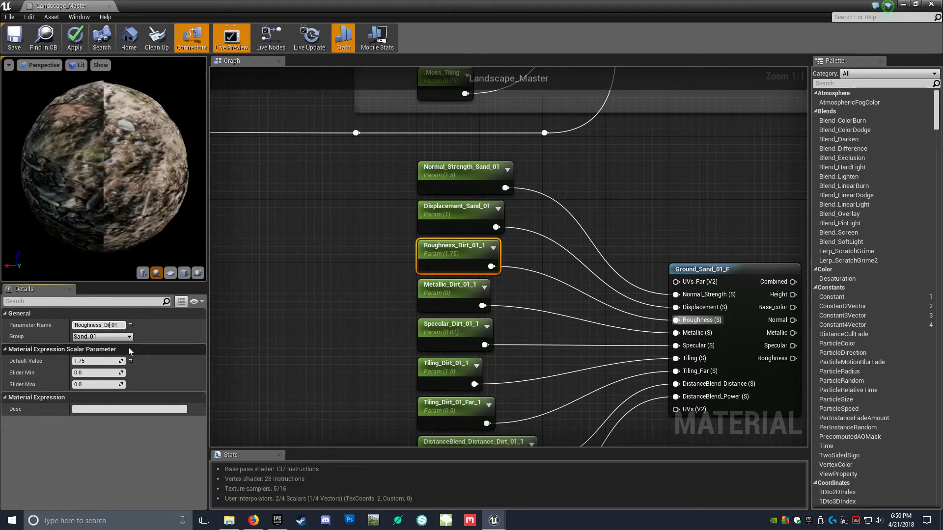
pyautogui.write('Sand')
pyautogui.press('Return')
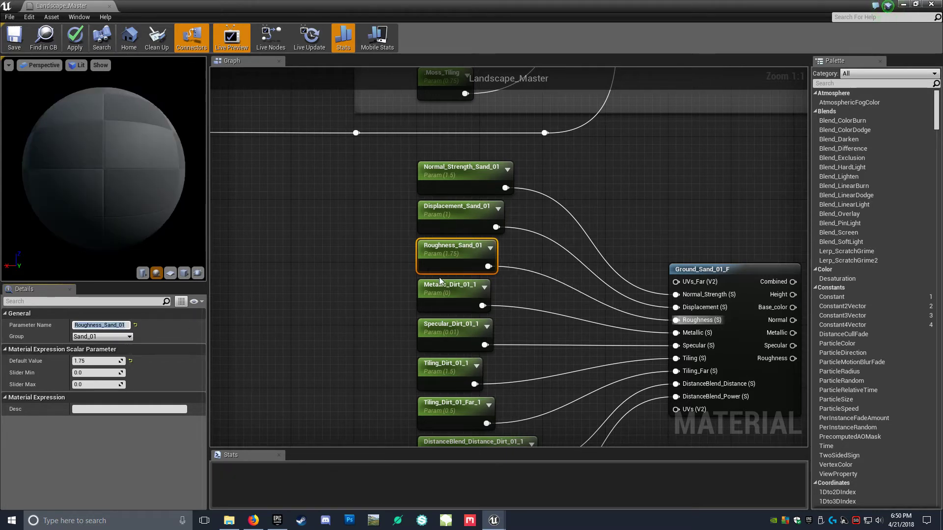
# - Rename the copied metallic parameter to Metallic_Sand_01 and assign it to the Sand_01 group
pyautogui.click(449, 288)
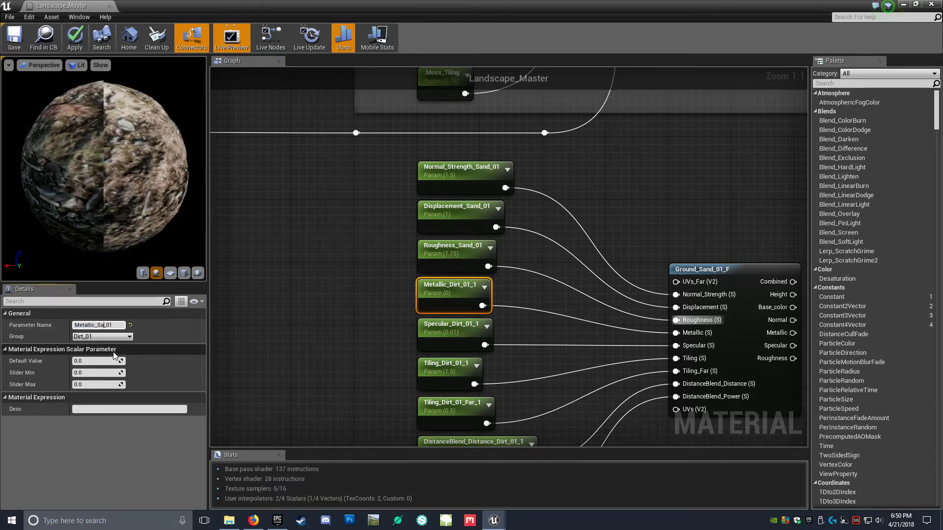
pyautogui.click(130, 337)
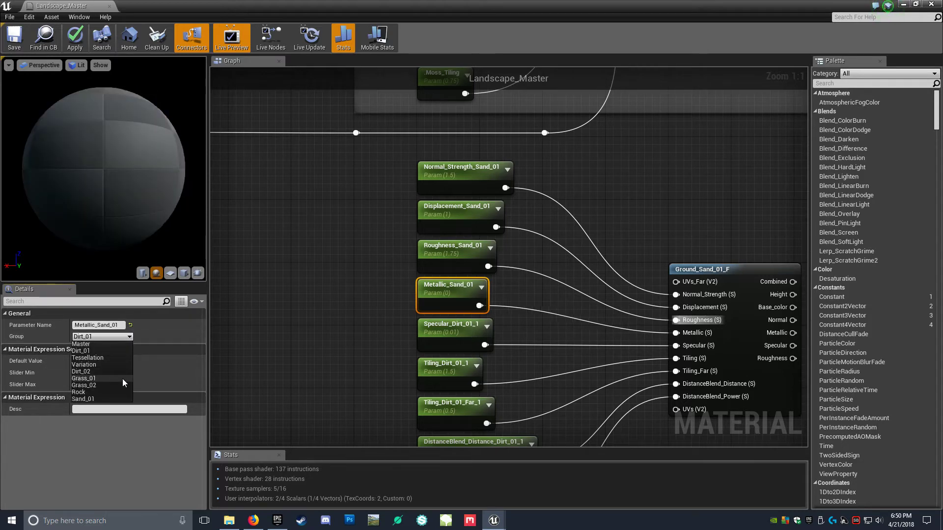
pyautogui.click(105, 397)
pyautogui.click(323, 311)
# - Rename the copied specular parameter to Specular_Sand_01 and assign it to the Sand_01 group
pyautogui.moveTo(345, 354); pyautogui.dragTo(315, 246, button='right')
pyautogui.click(421, 225)
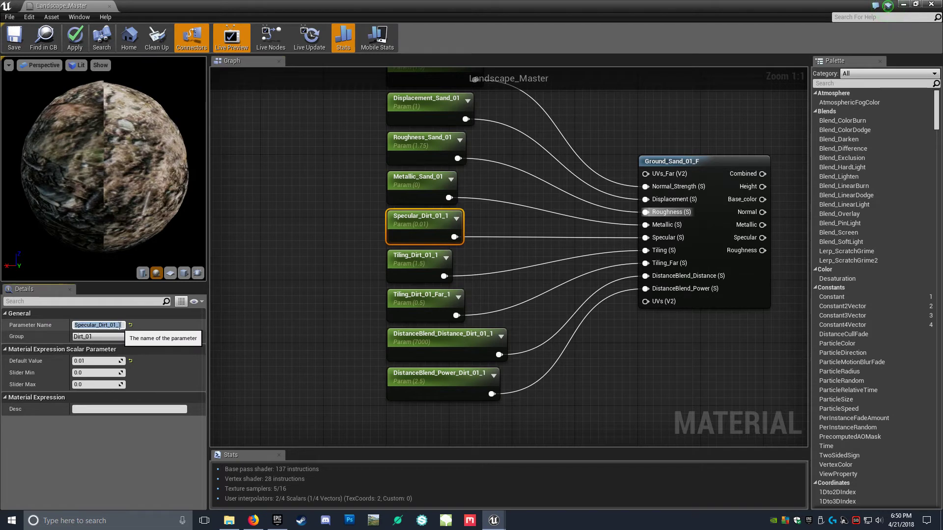
pyautogui.press('BackSpace')
pyautogui.press('BackSpace')
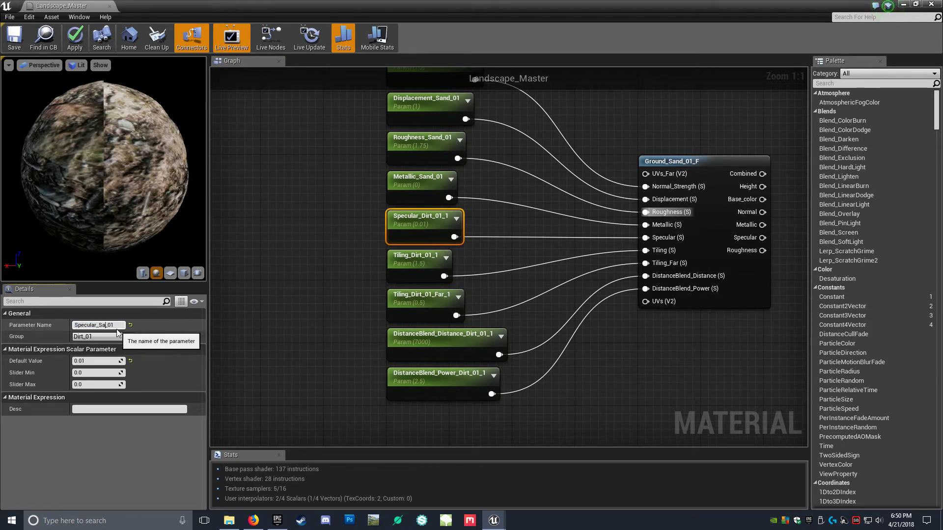
pyautogui.press('Return')
pyautogui.click(129, 337)
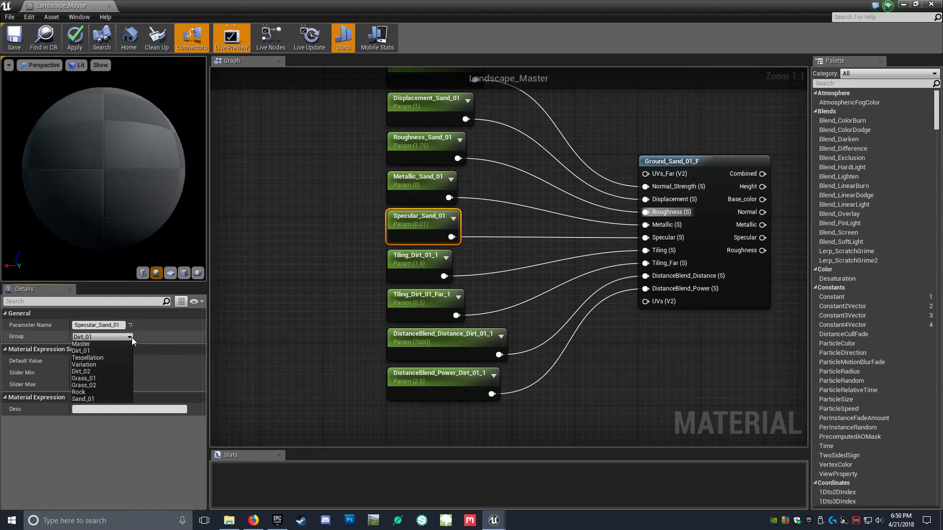
pyautogui.click(123, 397)
# - Rename the copied Tiling_Dirt_01_1 parameter to Tiling_Sand_01 and assign it to the Sand_01 group
pyautogui.moveTo(331, 343); pyautogui.dragTo(328, 317, button='right')
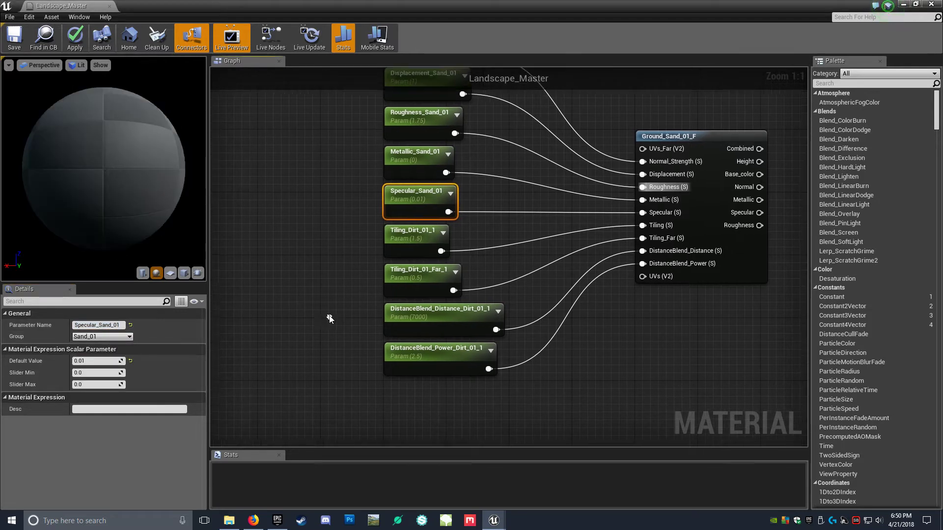
pyautogui.click(390, 257)
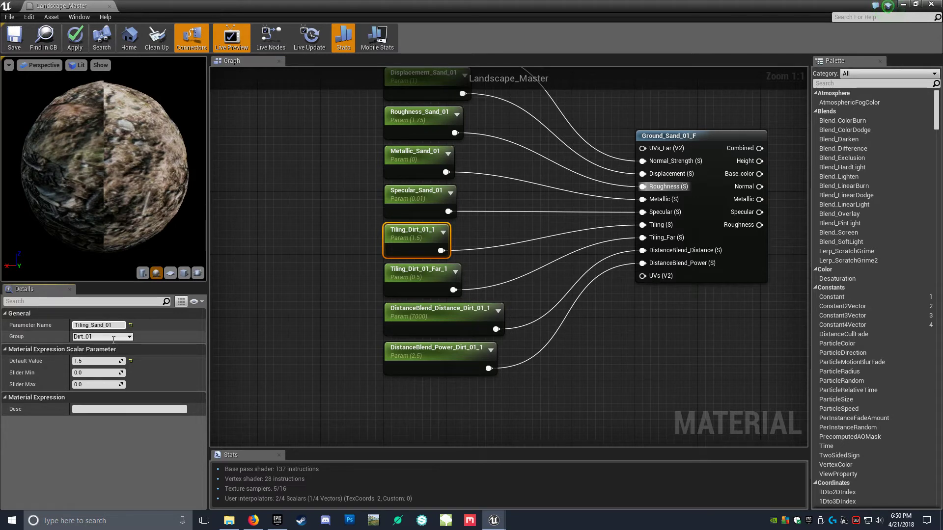
pyautogui.click(128, 337)
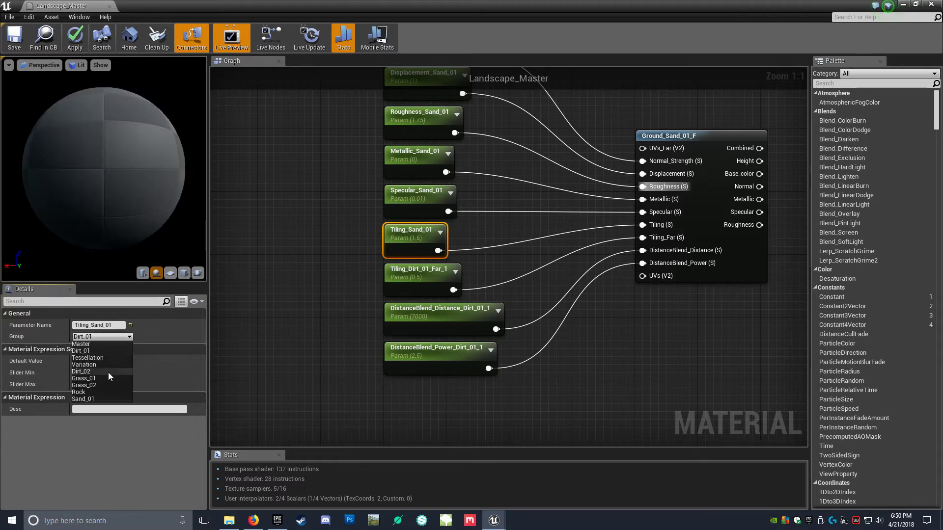
pyautogui.click(88, 399)
pyautogui.click(291, 343)
# - Rename the copied far tiling parameter to Tiling_Sand_01_Far and assign it to the Sand_01 group
pyautogui.click(397, 278)
pyautogui.click(118, 326)
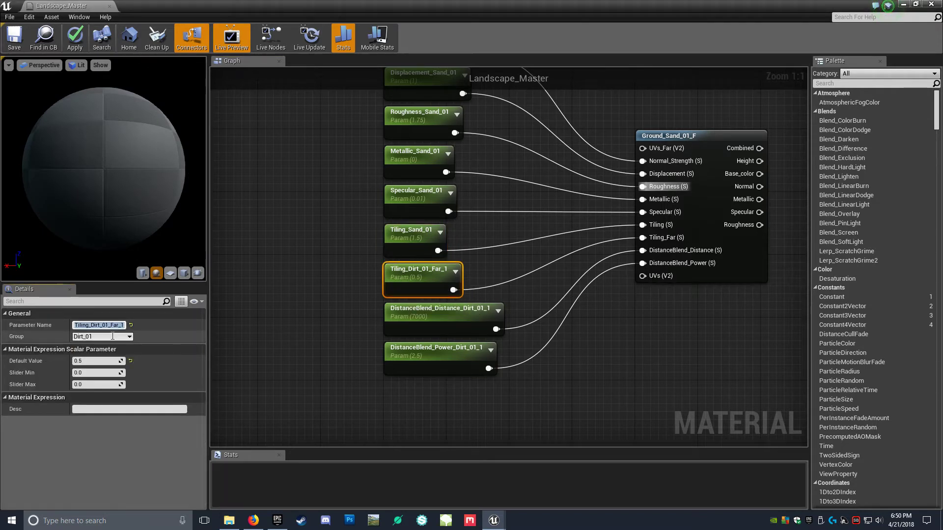
pyautogui.press('Right')
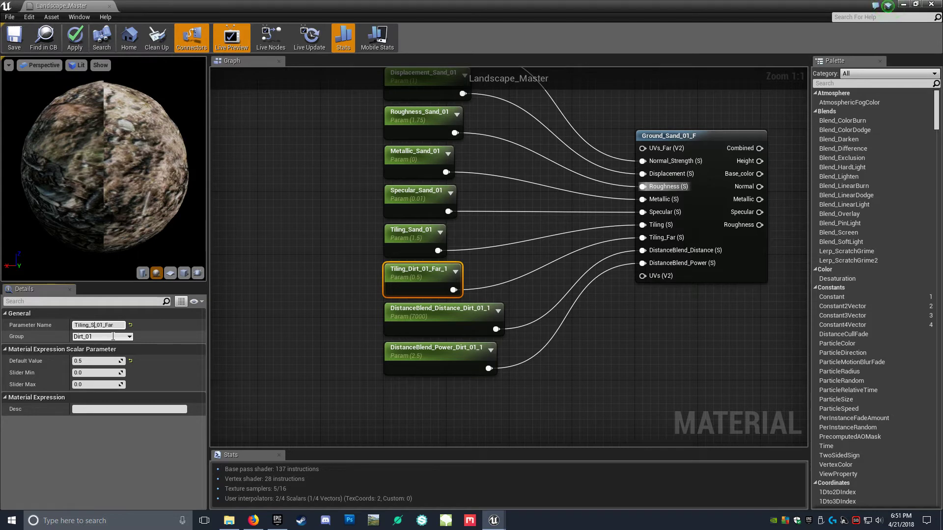
pyautogui.press('Return')
pyautogui.click(122, 337)
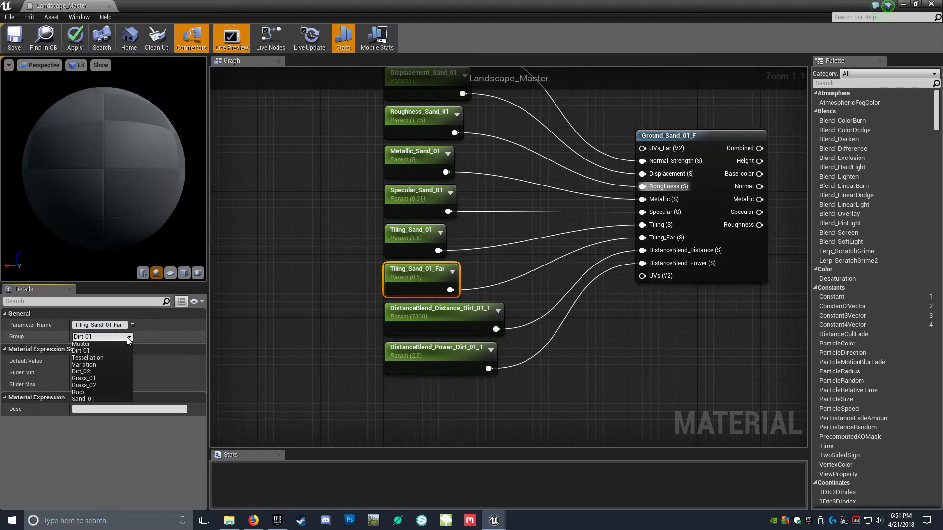
pyautogui.click(93, 393)
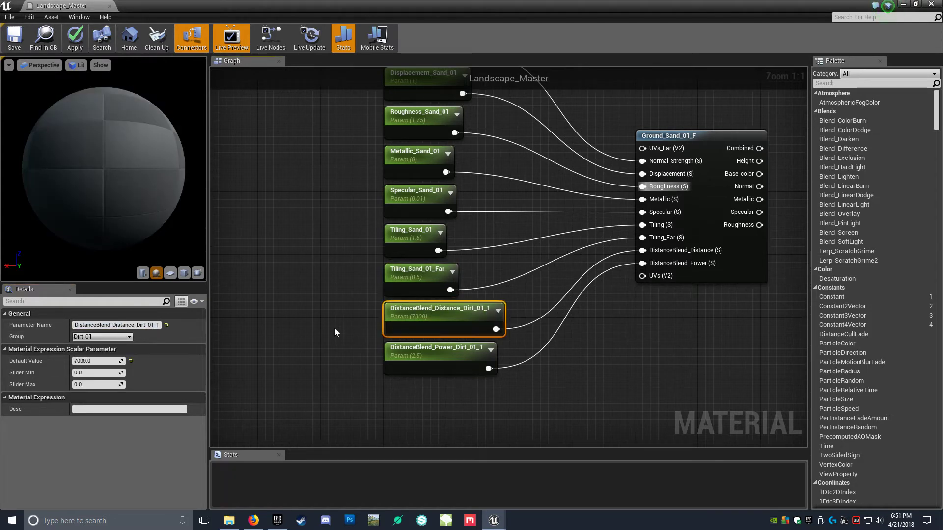
# - Rename the copied blend distance parameter to DistanceBlend_Distance_Sand_01 and assign it to the Sand_01 group
pyautogui.click(132, 324)
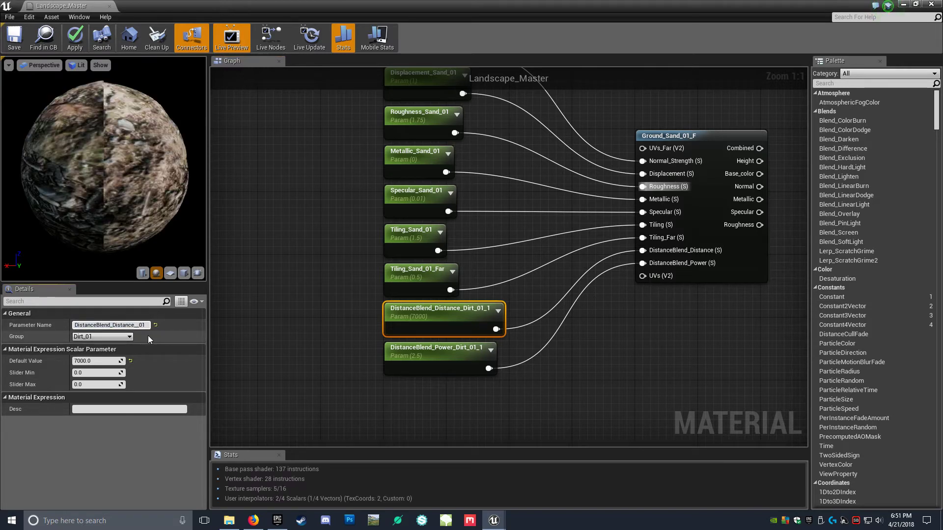
pyautogui.write('d')
pyautogui.click(118, 337)
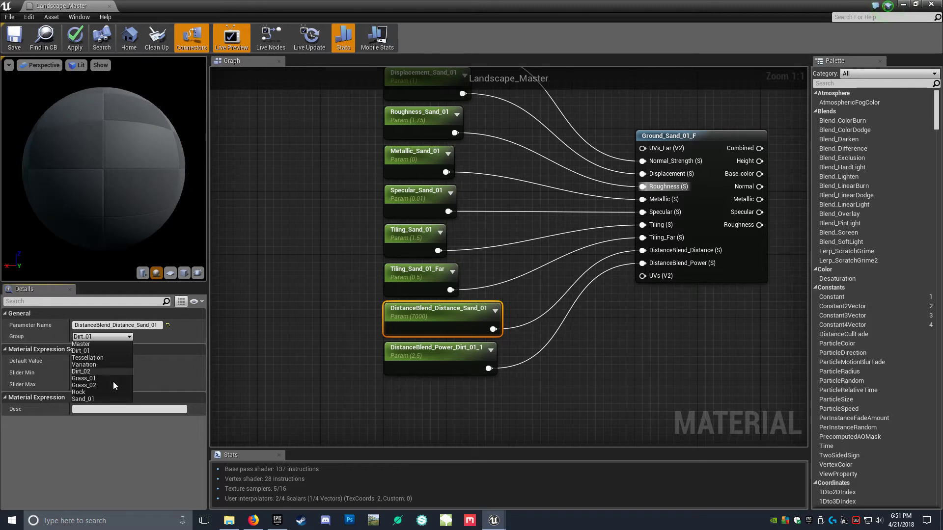
pyautogui.click(94, 399)
# - Assign the copied blend power parameter to the Sand_01 group and rename it to DistanceBlend_Power_Sand_01
pyautogui.click(433, 352)
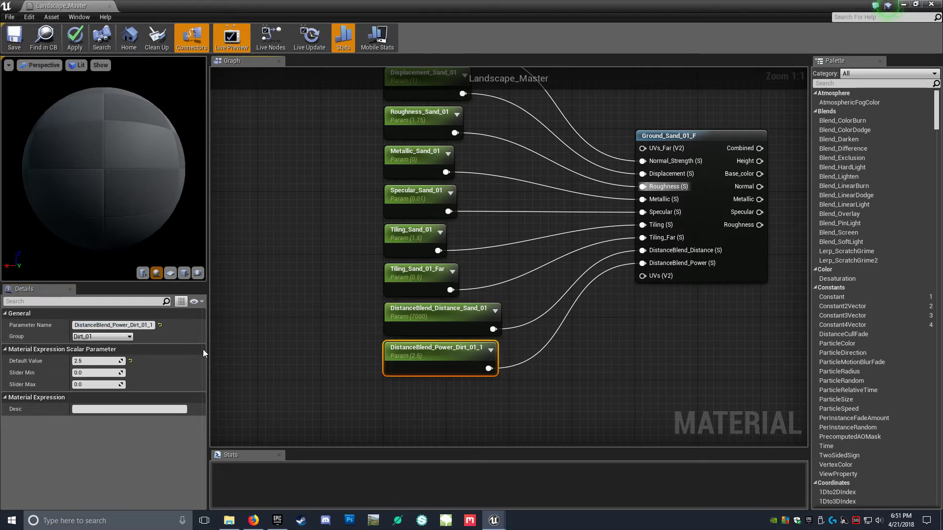
pyautogui.click(129, 339)
pyautogui.click(98, 402)
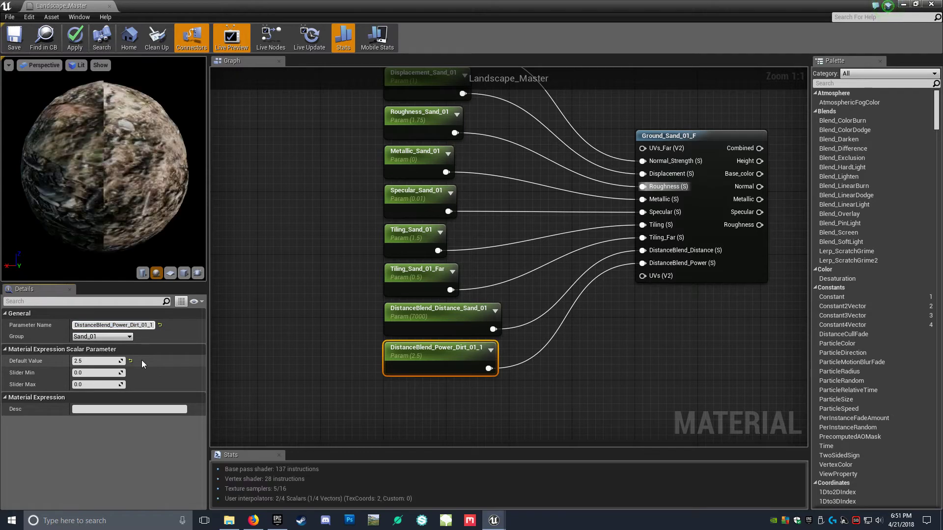
pyautogui.press('BackSpace')
pyautogui.press('BackSpace')
pyautogui.press('BackSpace')
pyautogui.press('BackSpace')
pyautogui.press('BackSpace')
pyautogui.press('BackSpace')
pyautogui.write('Sand')
pyautogui.press('Return')
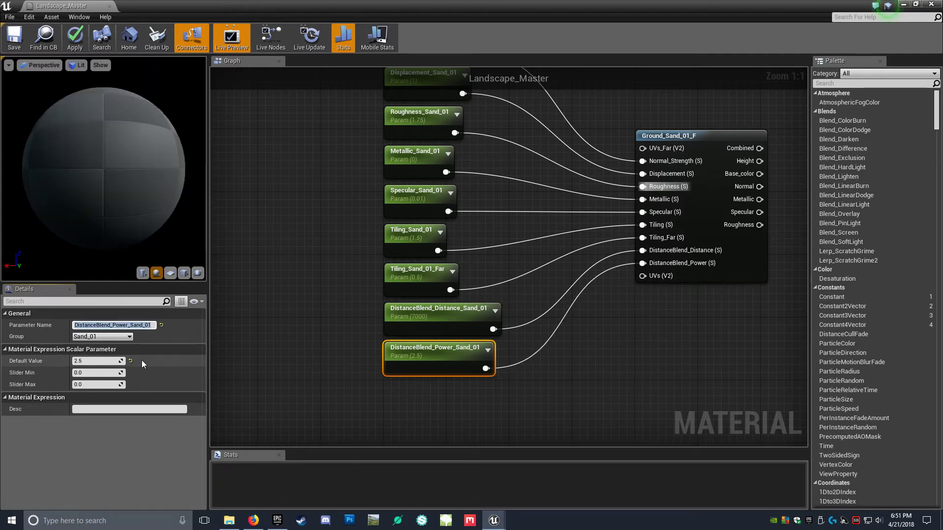
pyautogui.click(365, 290)
# - Connect the UVs input of Ground_Sand_01_F to the reroute point on the line just below the Rock group
pyautogui.scroll(-5, 365, 290)
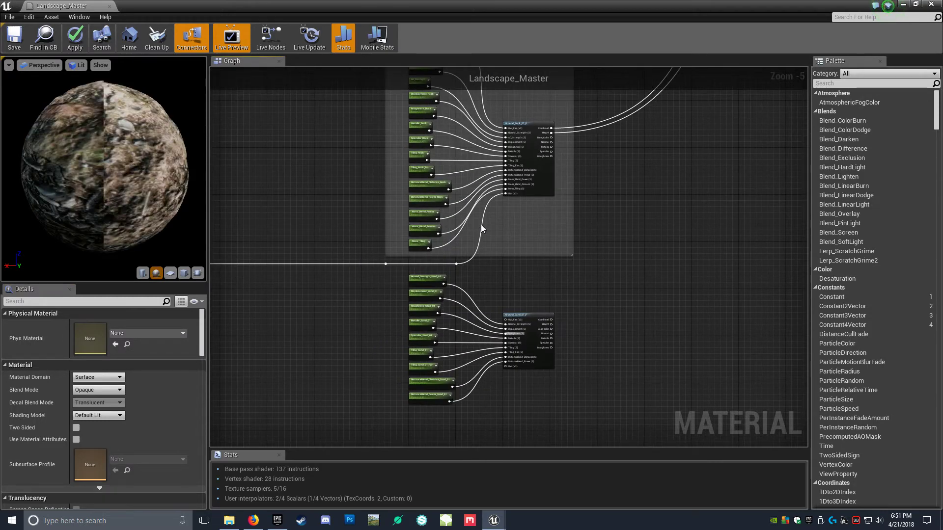
pyautogui.scroll(5, 481, 226)
pyautogui.scroll(-3, 483, 235)
pyautogui.scroll(2, 491, 344)
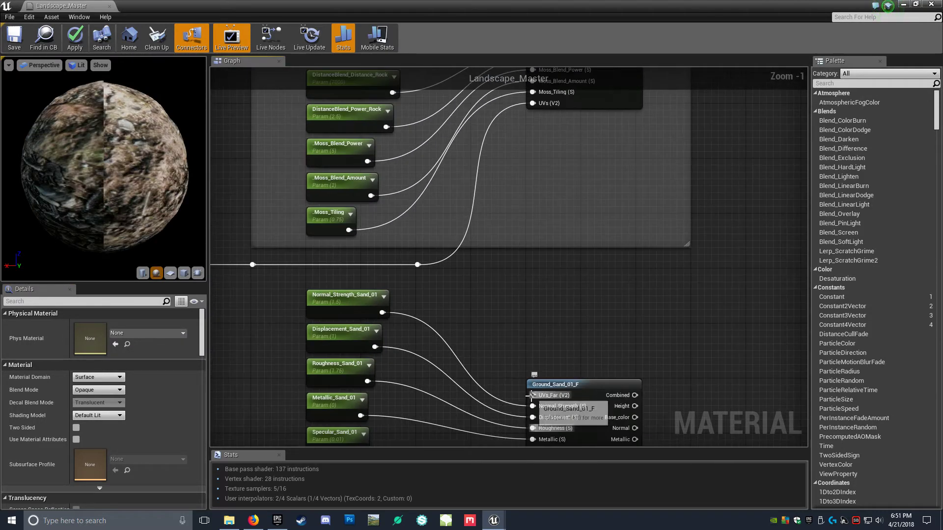
pyautogui.moveTo(503, 319); pyautogui.dragTo(523, 223, button='right')
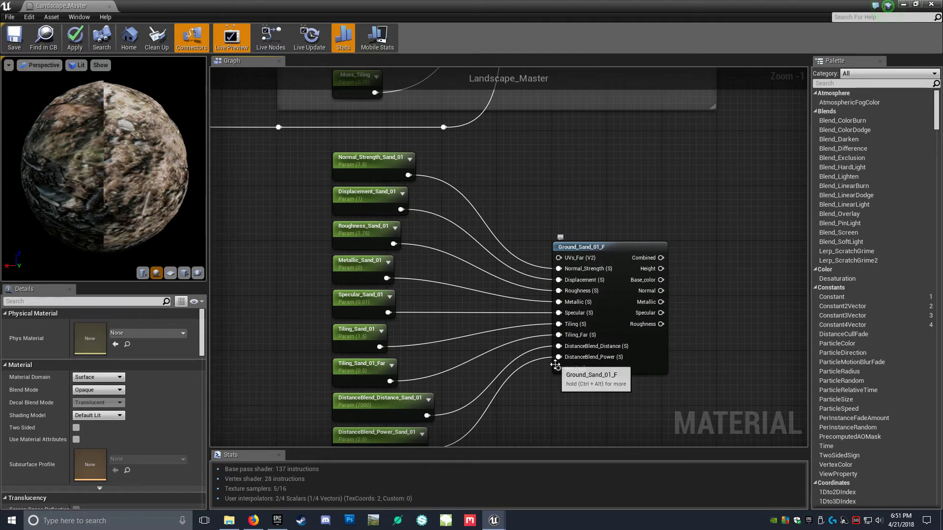
pyautogui.moveTo(558, 369); pyautogui.dragTo(444, 317)
pyautogui.moveTo(557, 437); pyautogui.dragTo(575, 223, button='right')
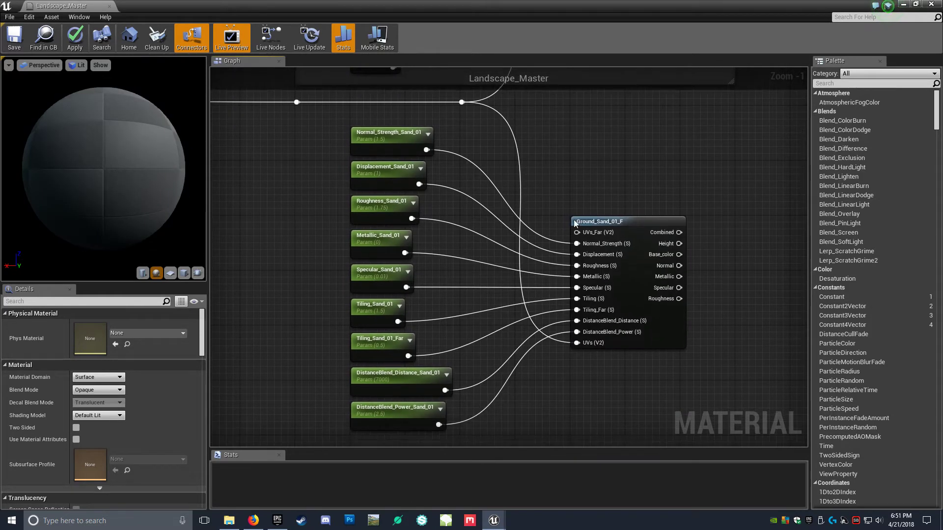
# - Connect the UVs_Far input of Ground_Sand_01_F to the reroute point above the Rock group and trace the lines back to the UVs Far and UVs Near groups
pyautogui.scroll(-6, 599, 238)
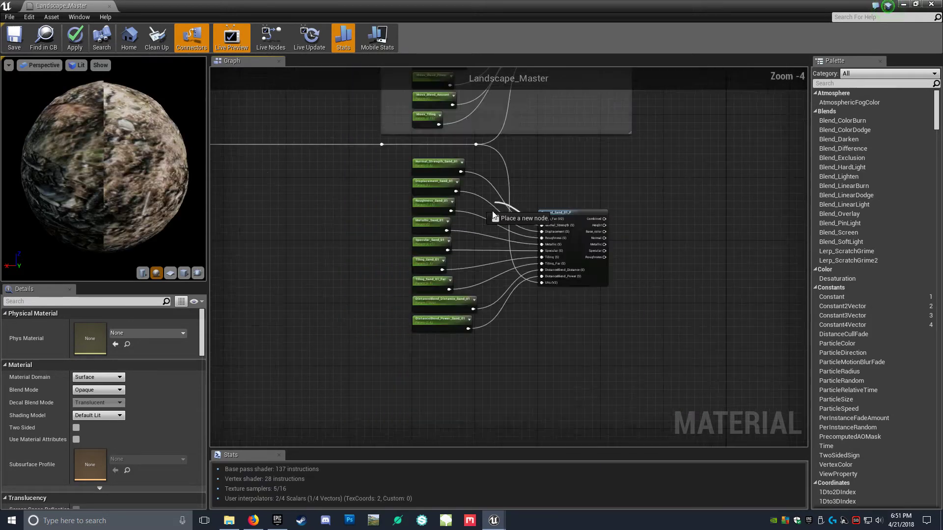
pyautogui.scroll(8, 408, 325)
pyautogui.moveTo(681, 332); pyautogui.dragTo(567, 360)
pyautogui.scroll(-8, 471, 326)
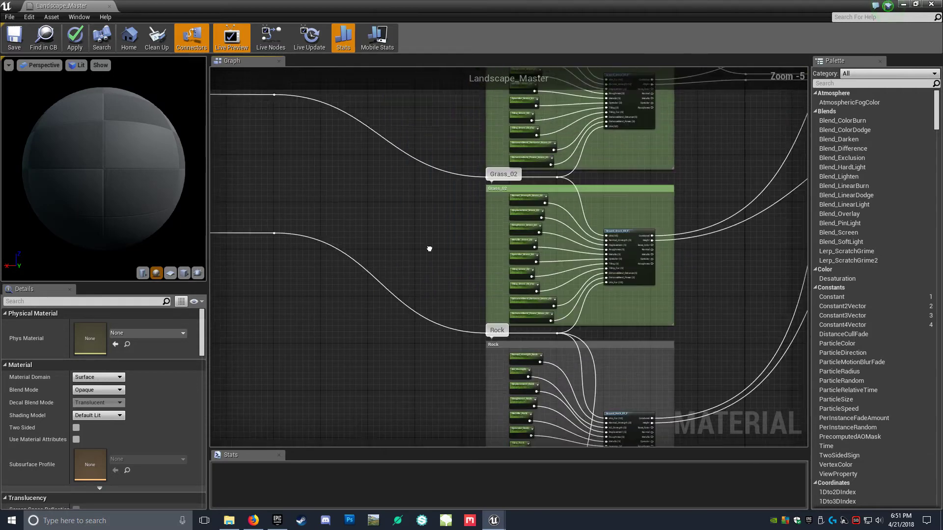
pyautogui.scroll(3, 458, 273)
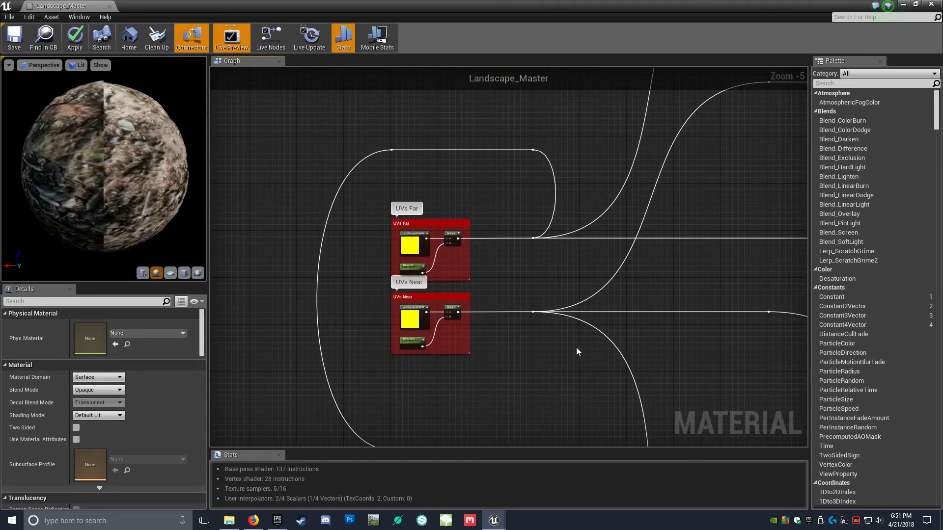
pyautogui.scroll(-2, 576, 347)
pyautogui.moveTo(679, 363); pyautogui.dragTo(430, 202, button='right')
pyautogui.moveTo(707, 312); pyautogui.dragTo(544, 335, button='right')
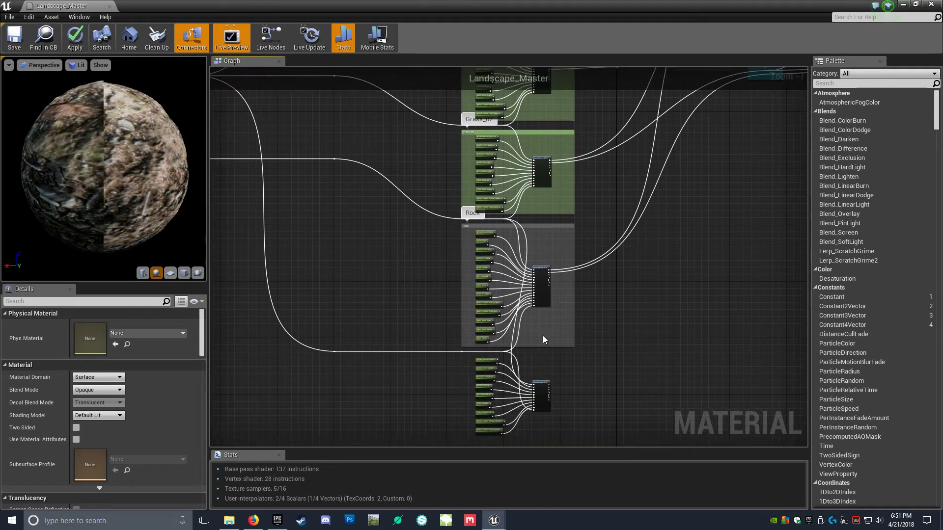
# - Add a sixth layer named Sand_01 to the Base Layers Layer Blend node
pyautogui.scroll(4, 545, 295)
pyautogui.moveTo(677, 196); pyautogui.dragTo(455, 310, button='right')
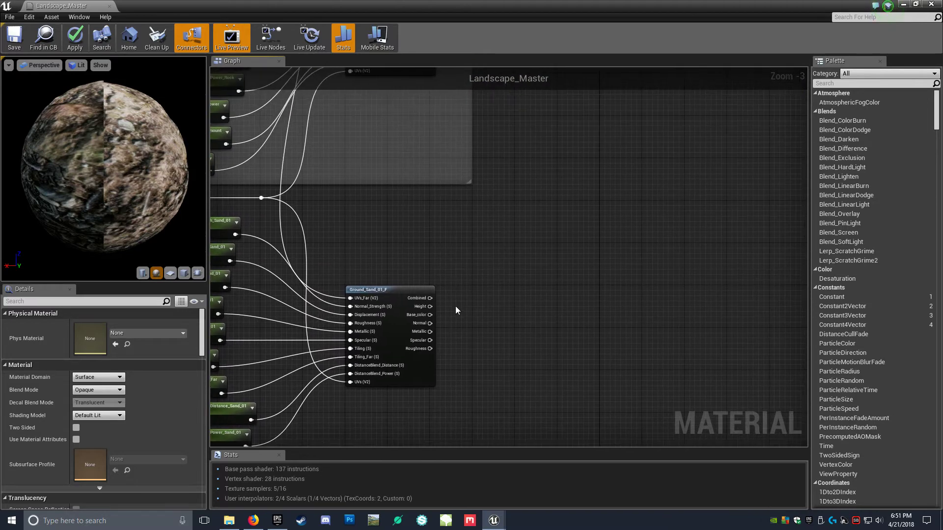
pyautogui.scroll(3, 414, 320)
pyautogui.moveTo(441, 288); pyautogui.dragTo(539, 281)
pyautogui.scroll(-6, 537, 280)
pyautogui.moveTo(649, 196); pyautogui.dragTo(505, 322, button='right')
pyautogui.scroll(6, 526, 188)
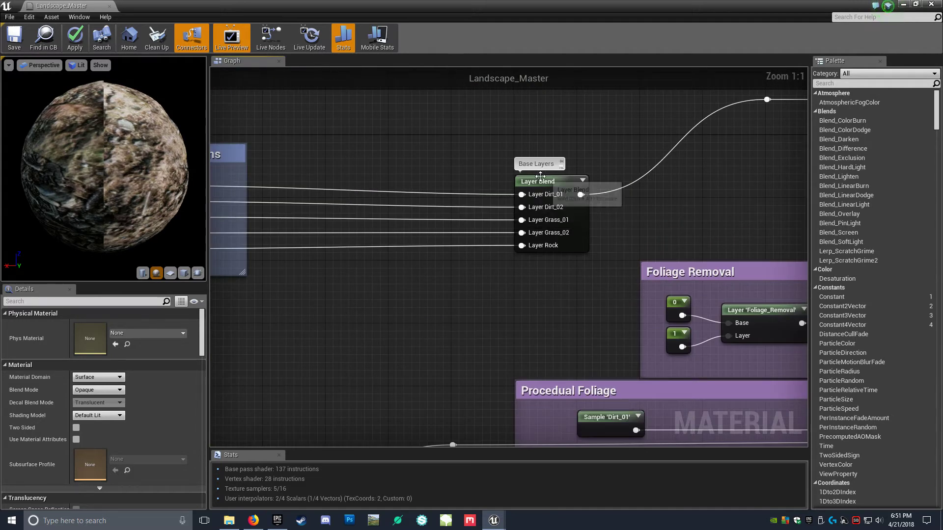
pyautogui.click(525, 188)
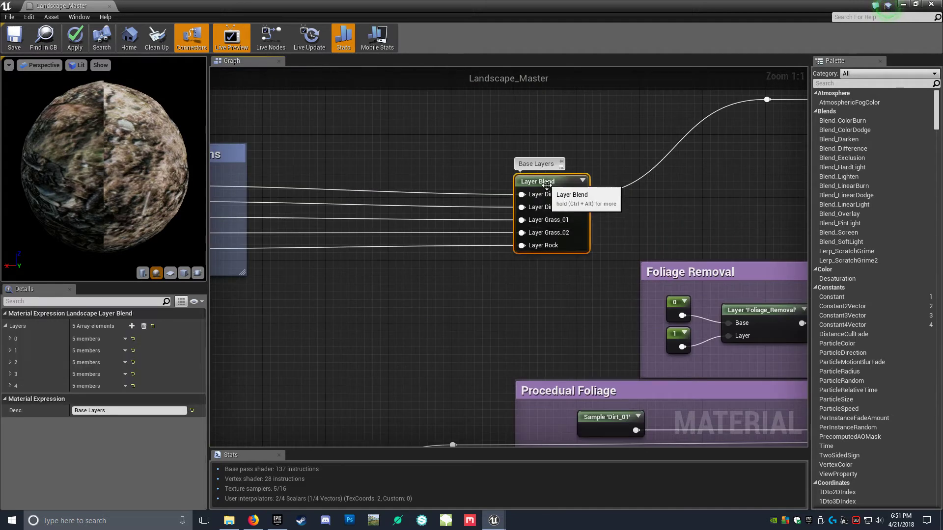
pyautogui.click(132, 327)
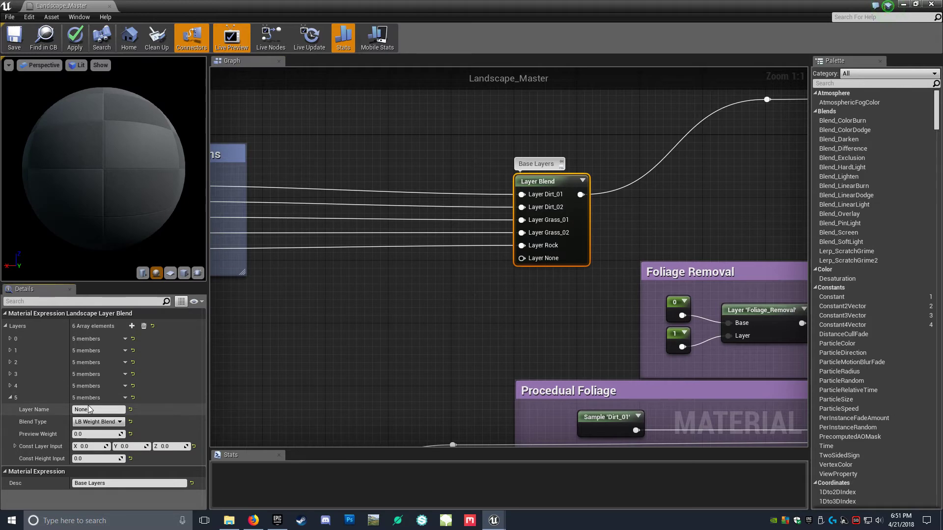
pyautogui.write('Sand_01')
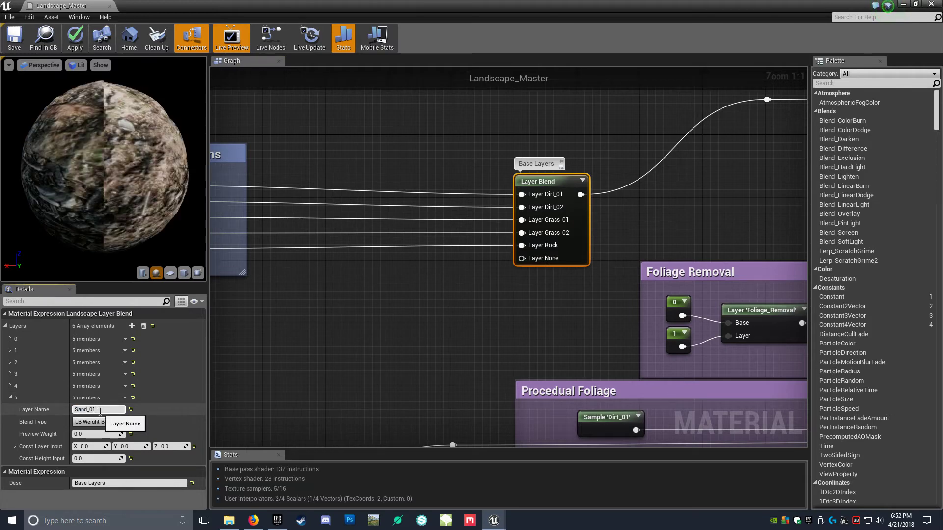
pyautogui.press('Return')
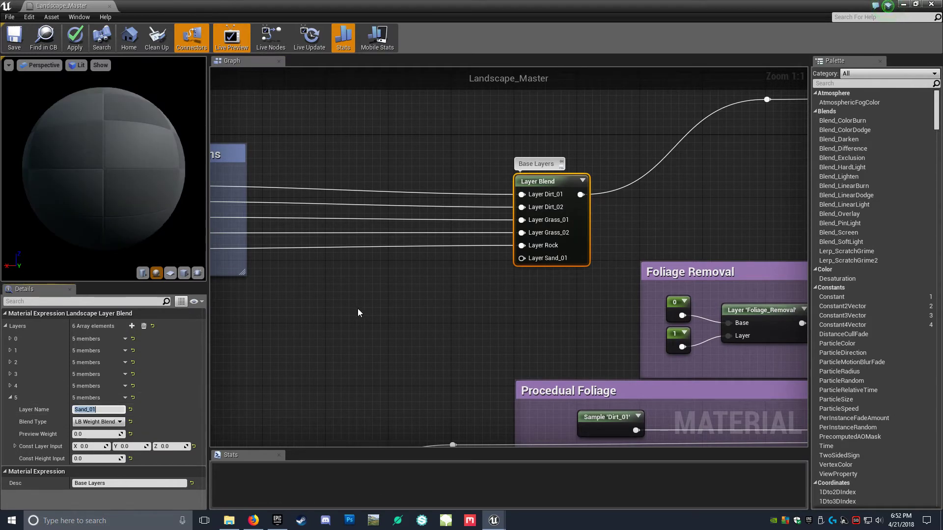
pyautogui.click(375, 305)
# - Connect the Combined output of Ground_Sand_01_F to the Layer Sand_01 input of the Base Layers blend node
pyautogui.scroll(-6, 385, 330)
pyautogui.scroll(5, 385, 330)
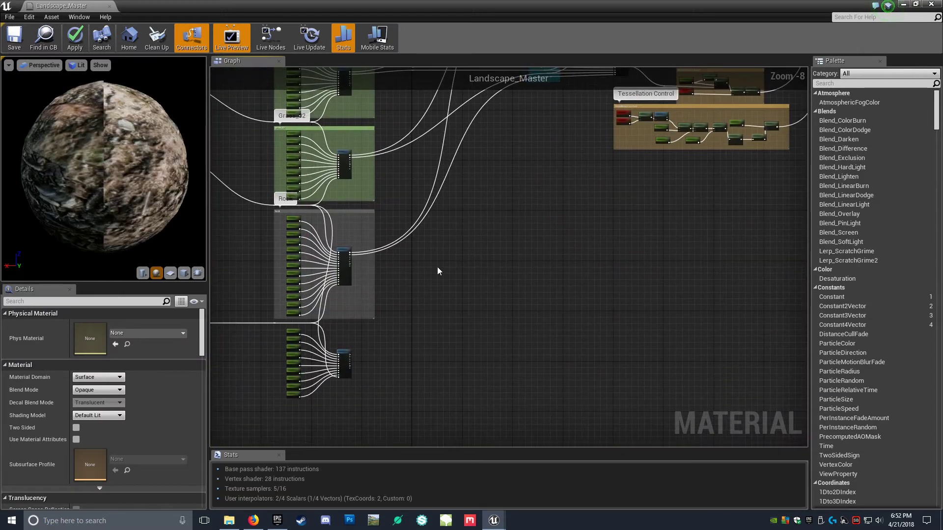
pyautogui.moveTo(402, 257); pyautogui.dragTo(665, 206)
pyautogui.scroll(-11, 490, 288)
pyautogui.scroll(12, 663, 172)
pyautogui.scroll(-4, 512, 251)
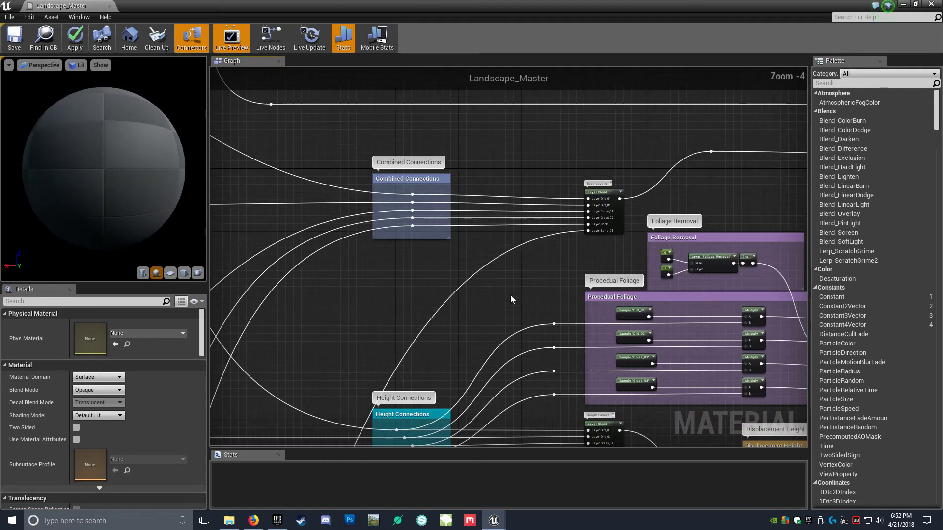
# - Add a sixth layer named Sand_01 to the Height Layers Layer Blend node
pyautogui.moveTo(491, 314); pyautogui.dragTo(530, 159, button='right')
pyautogui.moveTo(576, 332); pyautogui.dragTo(526, 264, button='right')
pyautogui.scroll(5, 613, 199)
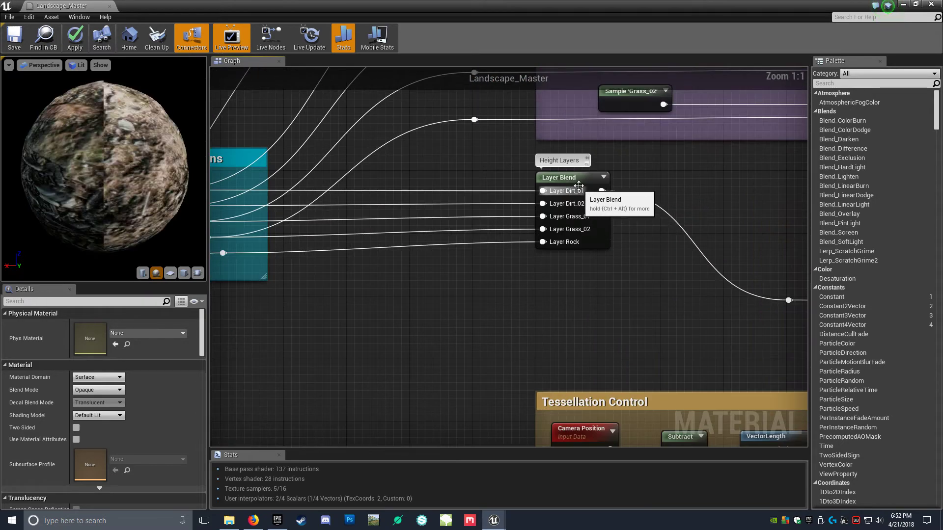
pyautogui.click(597, 196)
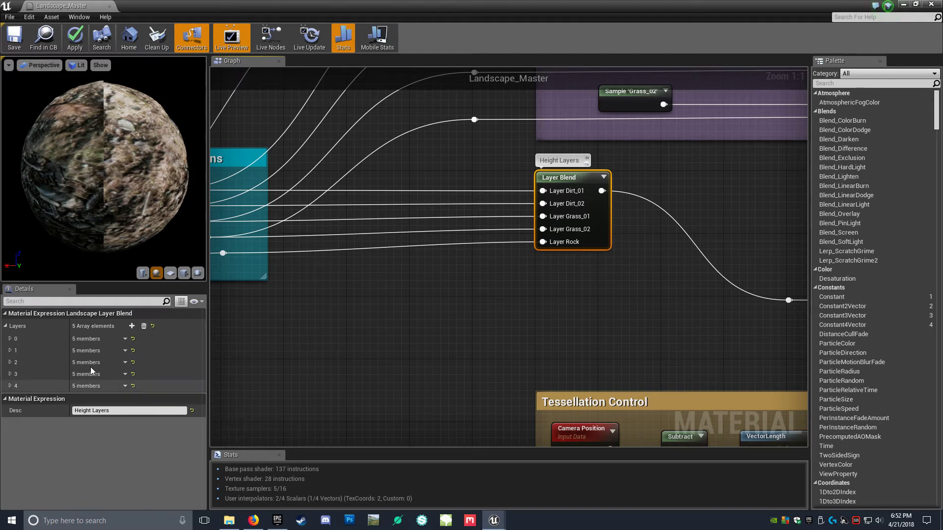
pyautogui.click(132, 326)
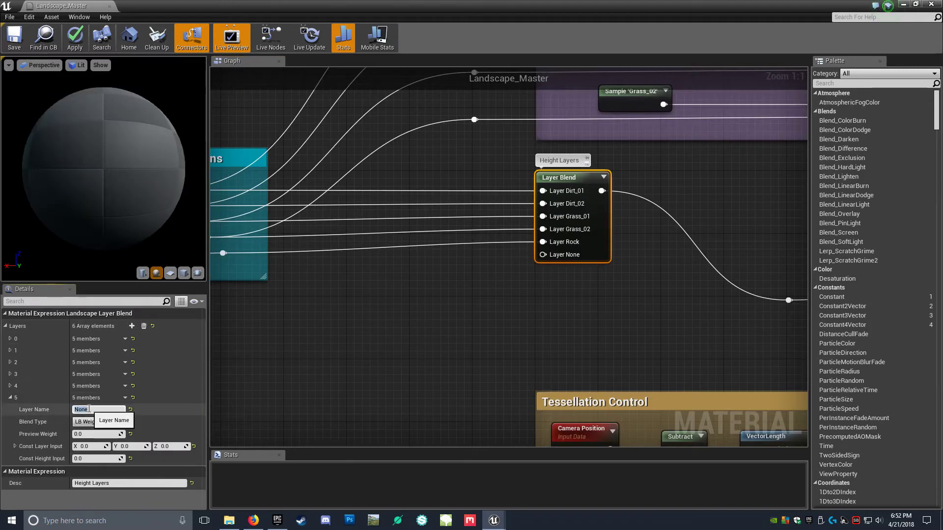
pyautogui.click(88, 409)
pyautogui.write('Sand_01')
pyautogui.press('Return')
pyautogui.click(342, 347)
# - Connect the Height output of Ground_Sand_01_F to the Layer Sand_01 input of the Height Layers blend node
pyautogui.scroll(-8, 343, 346)
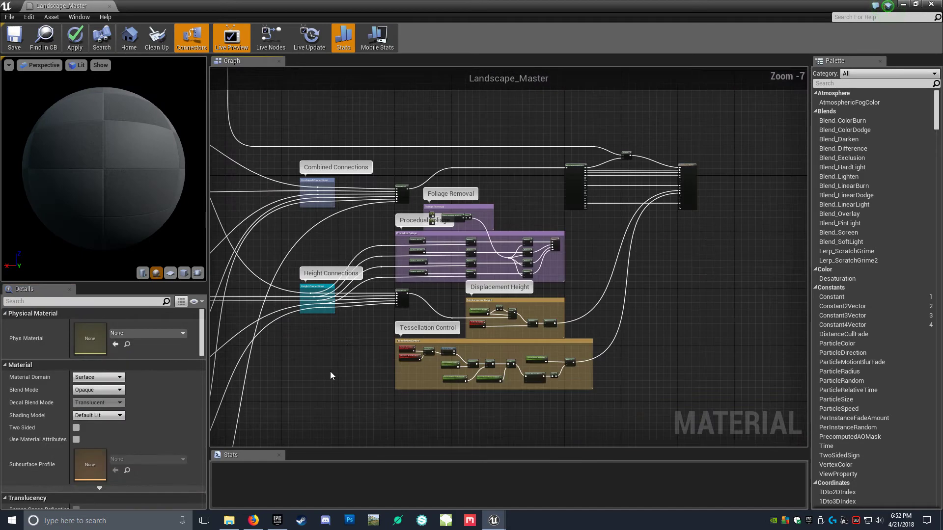
pyautogui.scroll(6, 280, 346)
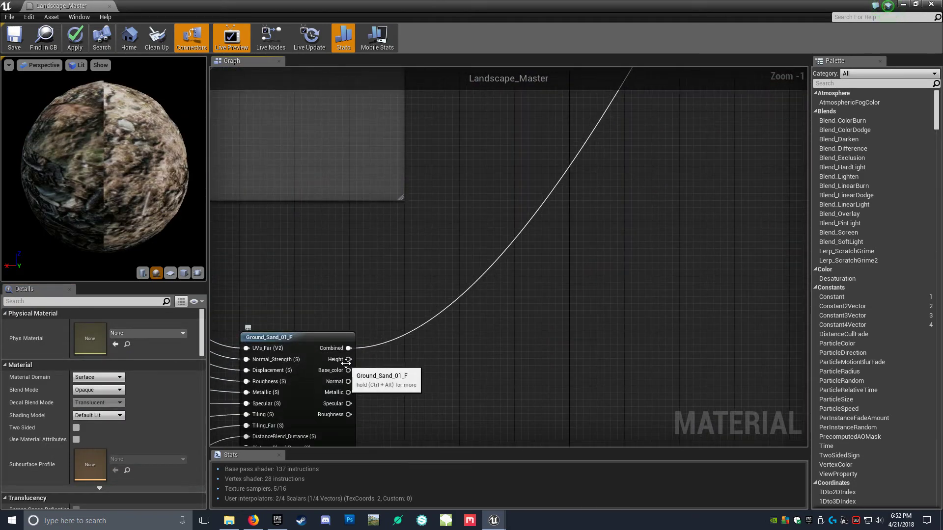
pyautogui.moveTo(348, 359); pyautogui.dragTo(584, 191)
pyautogui.scroll(-7, 383, 375)
pyautogui.scroll(9, 573, 185)
pyautogui.scroll(-6, 568, 209)
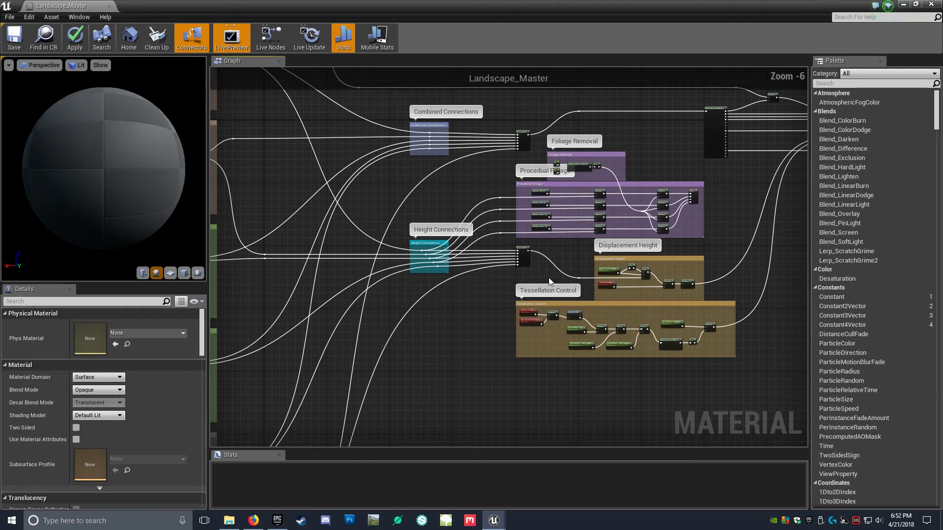
# - Save the Landscape_Master material and close its editor
pyautogui.moveTo(644, 199); pyautogui.dragTo(579, 233, button='right')
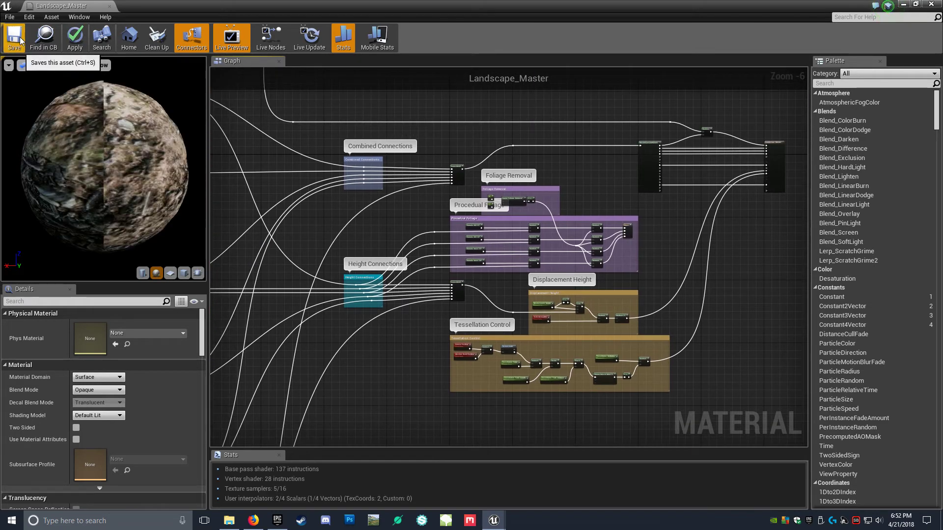
pyautogui.hotkey('ctrl', 's')
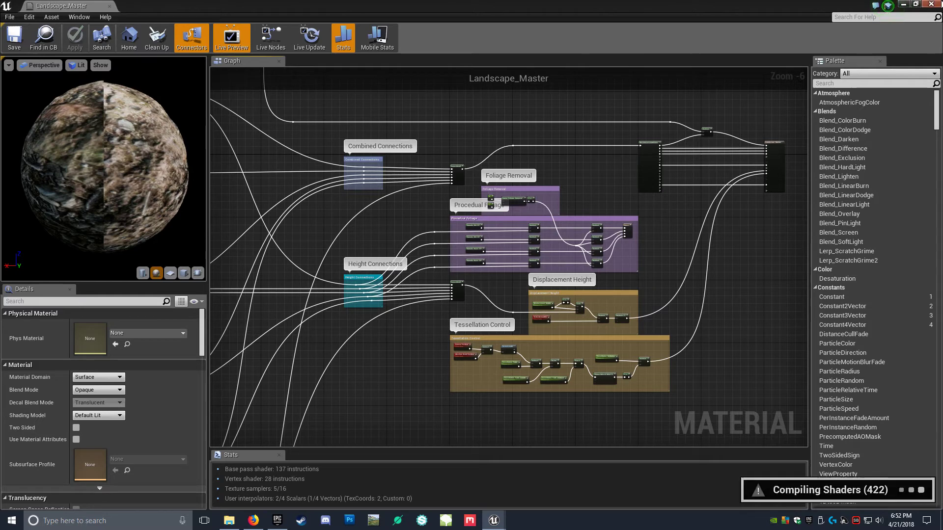
pyautogui.click(932, 4)
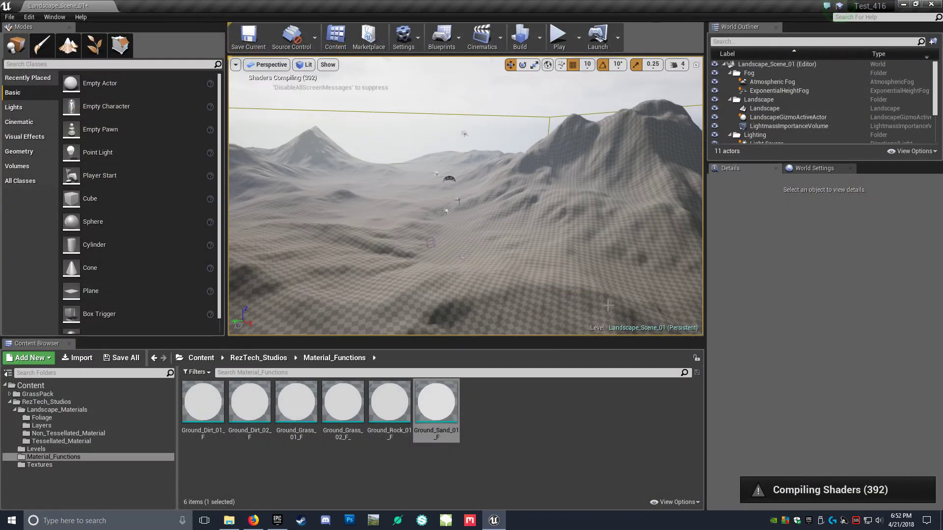
# - Look through the target layers in the landscape paint mode
pyautogui.click(68, 45)
pyautogui.click(142, 72)
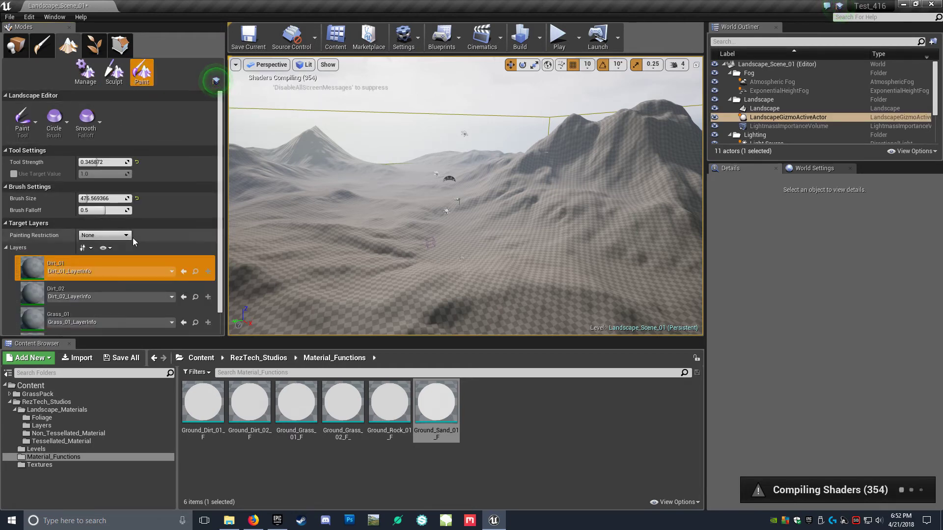
pyautogui.scroll(-3, 139, 243)
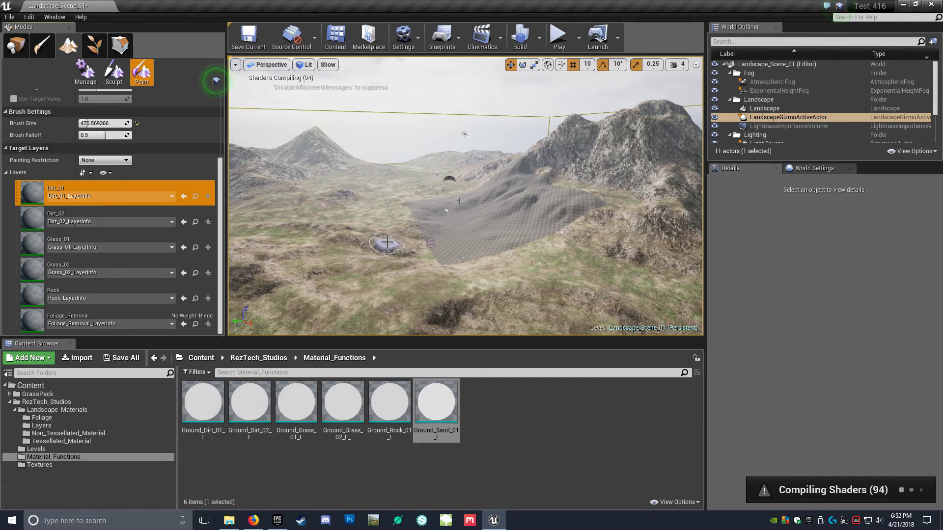
# - Return to placing mode, select the landscape and clear its Landscape Material
pyautogui.click(16, 45)
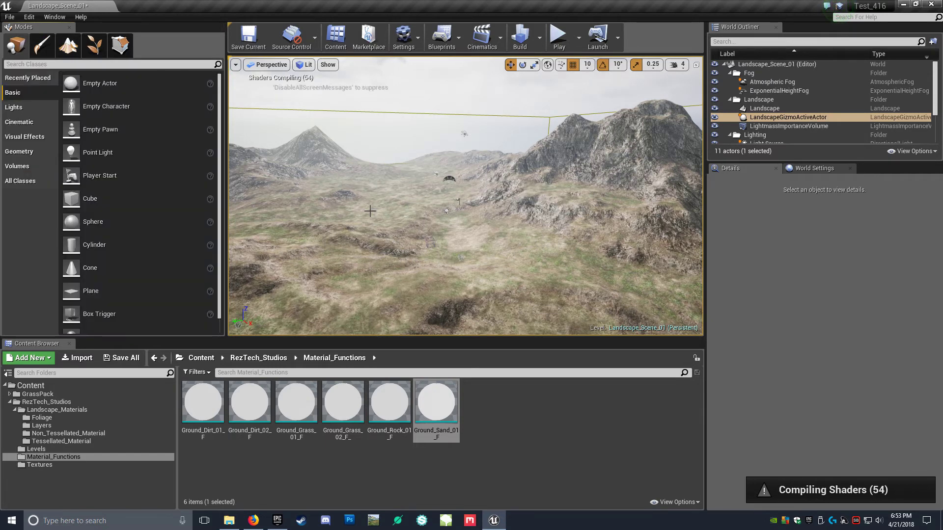
pyautogui.click(472, 263)
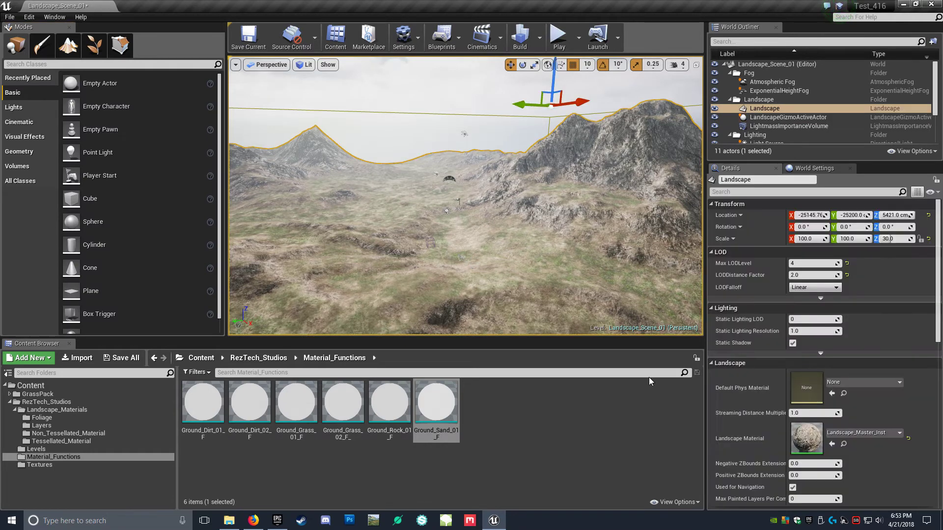
pyautogui.click(894, 433)
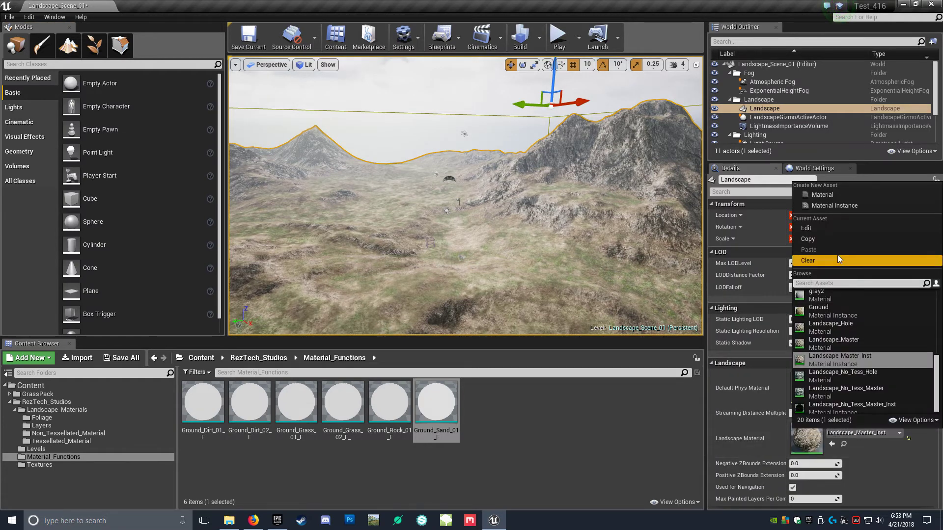
pyautogui.click(817, 258)
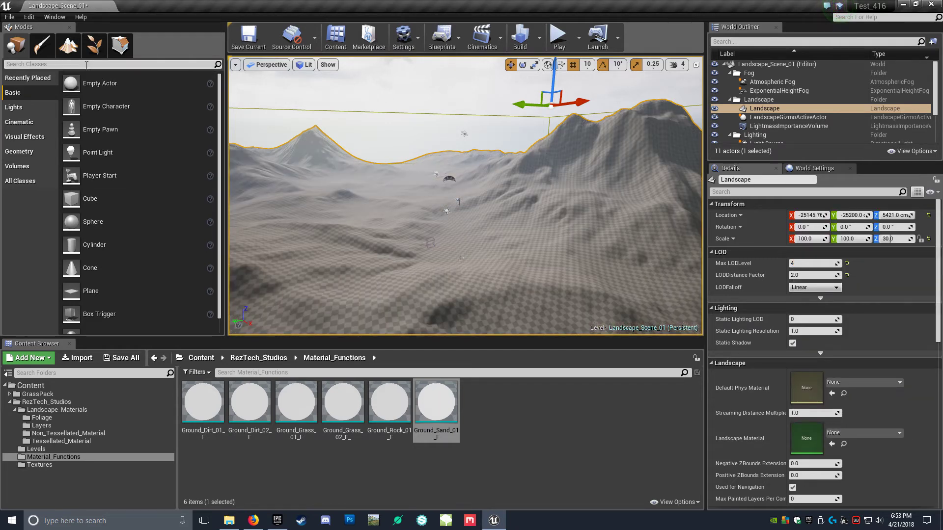
# - Assign Landscape_Master_Inst from the Tessellated_Material folder as the landscape's material
pyautogui.click(58, 412)
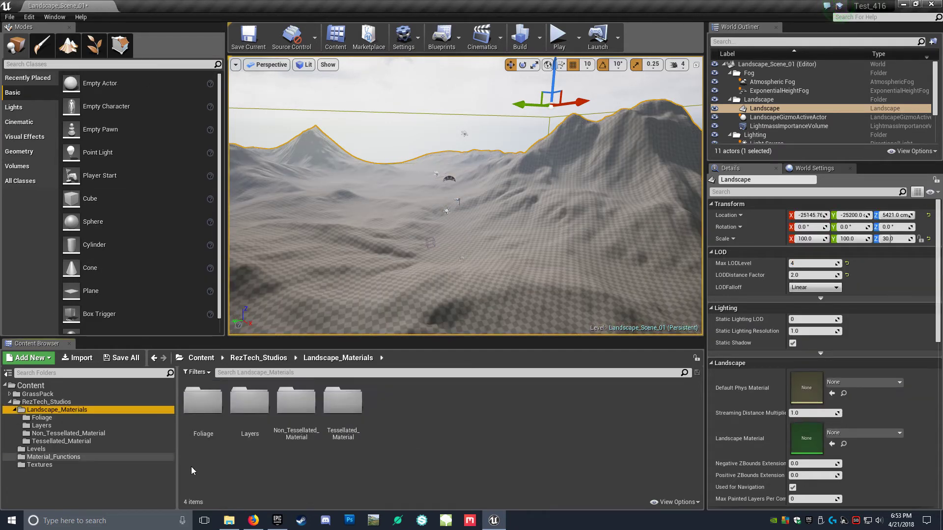
pyautogui.doubleClick(346, 408)
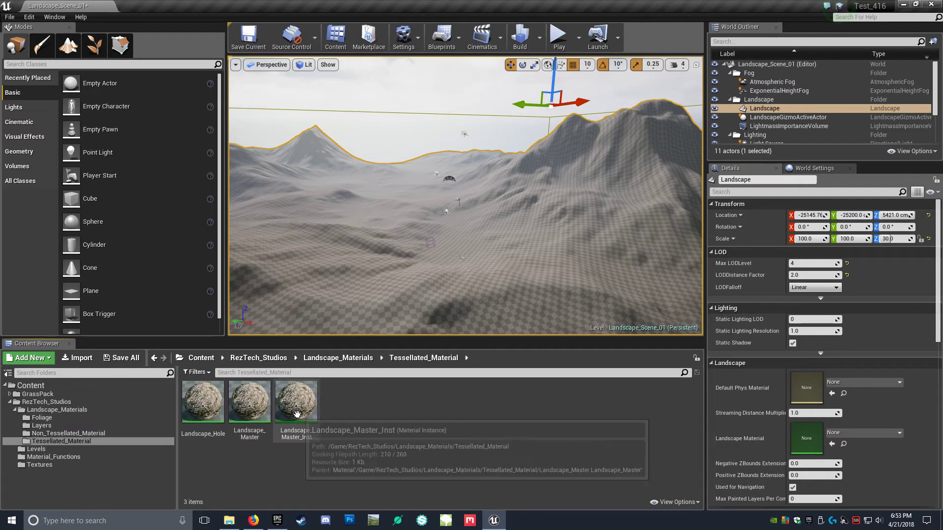
pyautogui.moveTo(297, 402); pyautogui.dragTo(820, 444)
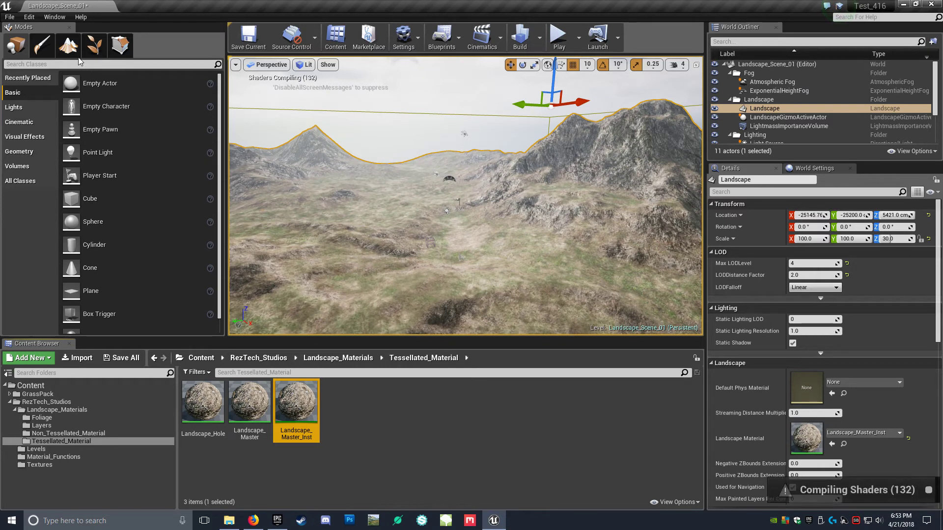
# - Check the target layers in landscape paint mode, and reapply Landscape_Master_Inst as the landscape's material from placing mode
pyautogui.click(69, 45)
pyautogui.scroll(-3, 146, 256)
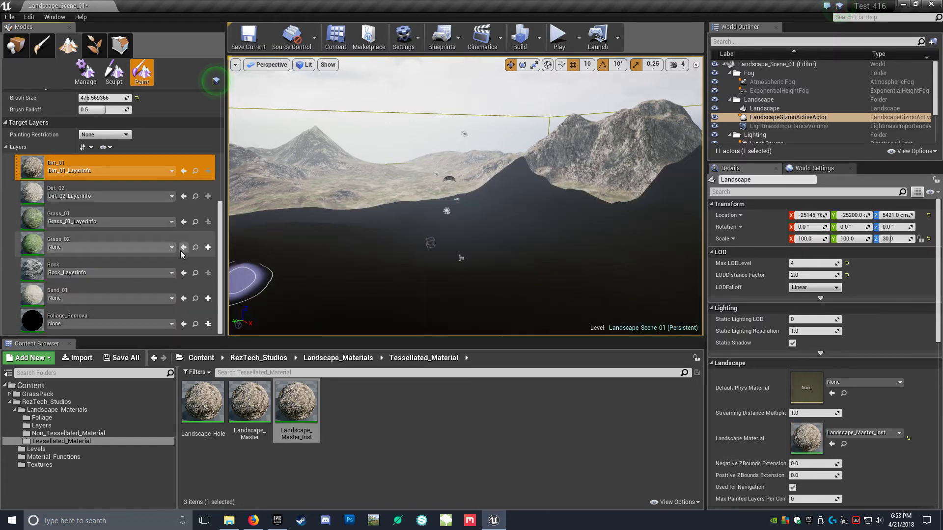
pyautogui.hotkey('shift', '1')
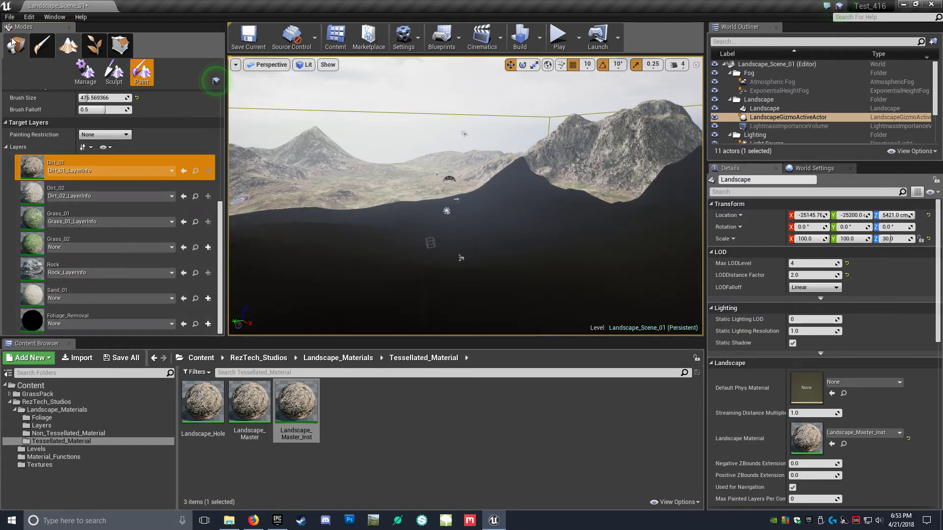
pyautogui.moveTo(296, 400); pyautogui.dragTo(809, 437)
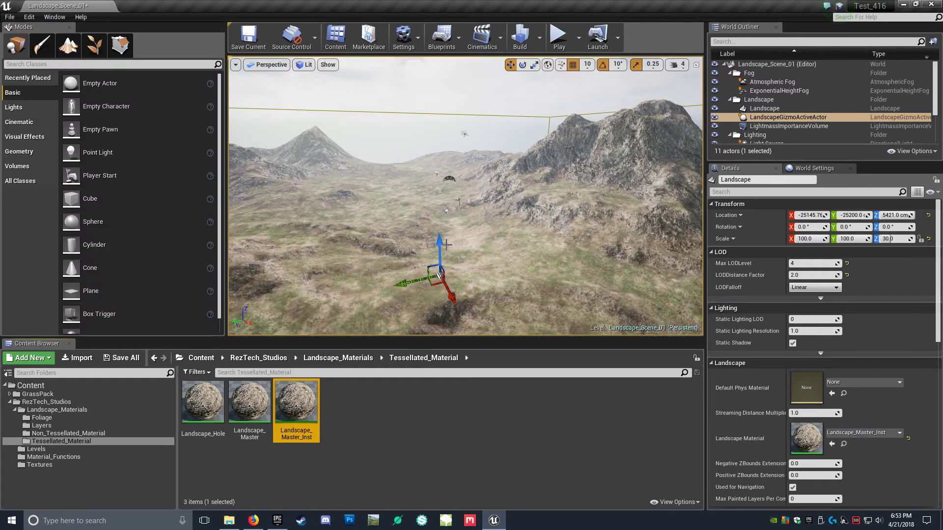
# - In landscape paint mode, assign Grass_02_LayerInfo to the Grass_02 layer and Foliage_Removal_LayerInfo to the Foliage_Removal layer
pyautogui.click(69, 46)
pyautogui.scroll(-4, 73, 245)
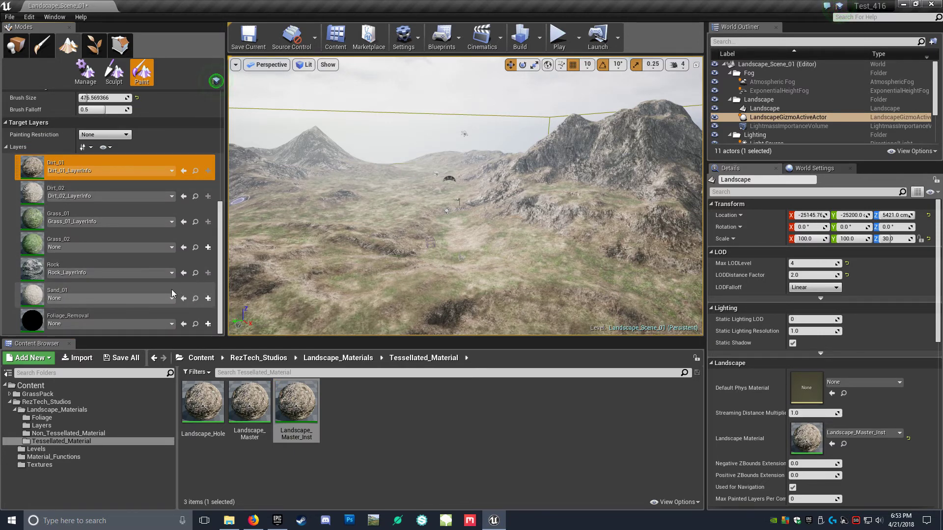
pyautogui.click(172, 247)
pyautogui.click(81, 308)
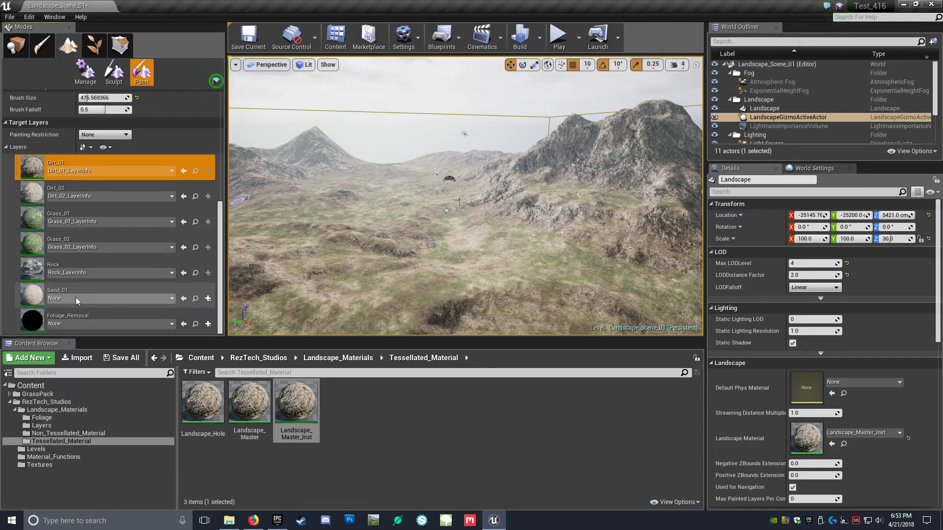
pyautogui.click(79, 325)
pyautogui.click(91, 133)
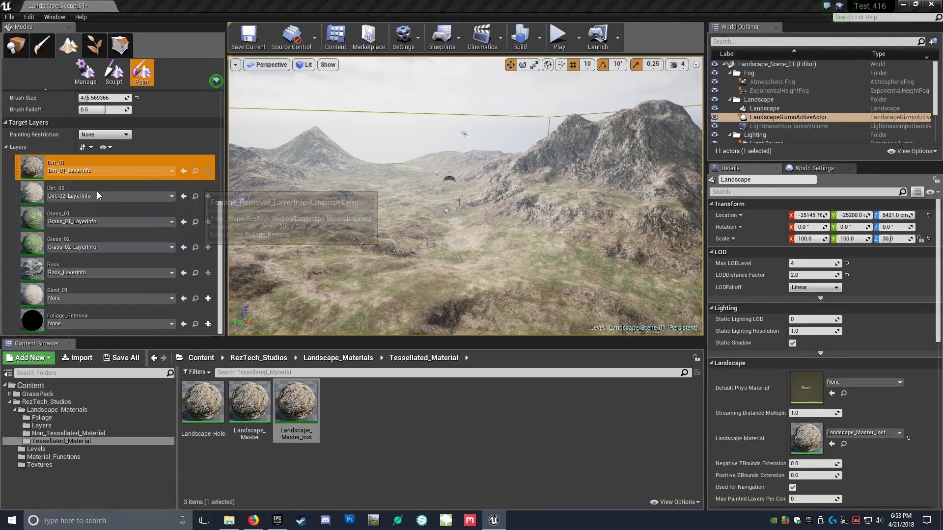
# - Create a weight-blended layer info for the Sand_01 layer, saved as Sand_01_LayerInfo in the Landscape_Materials Layers folder
pyautogui.click(141, 299)
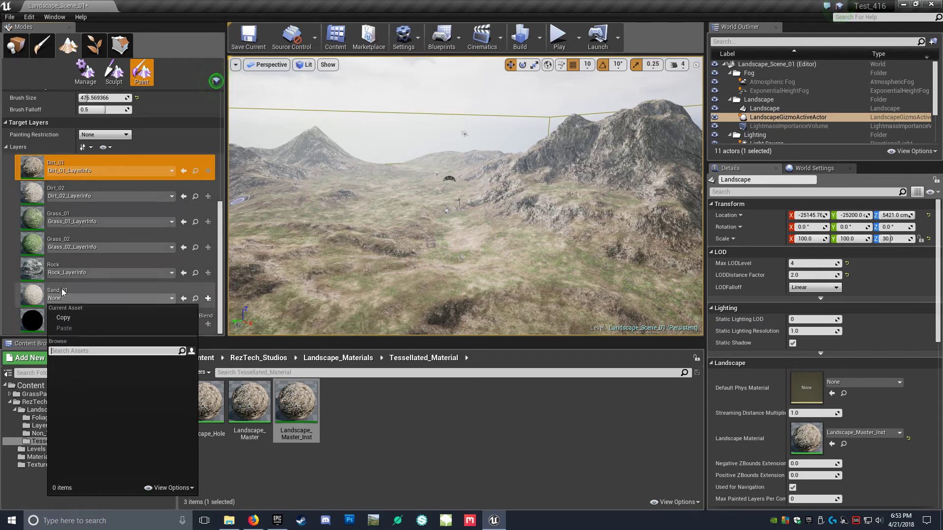
pyautogui.click(96, 293)
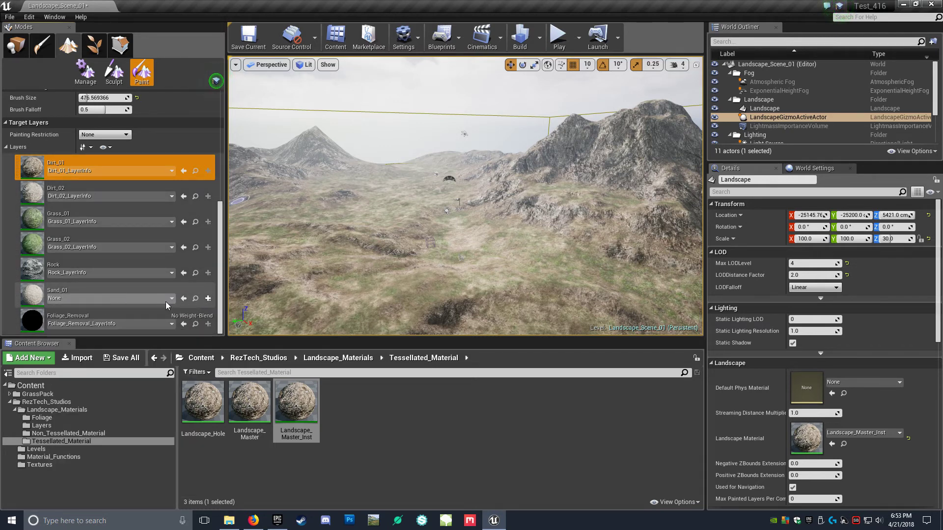
pyautogui.click(208, 299)
pyautogui.click(248, 311)
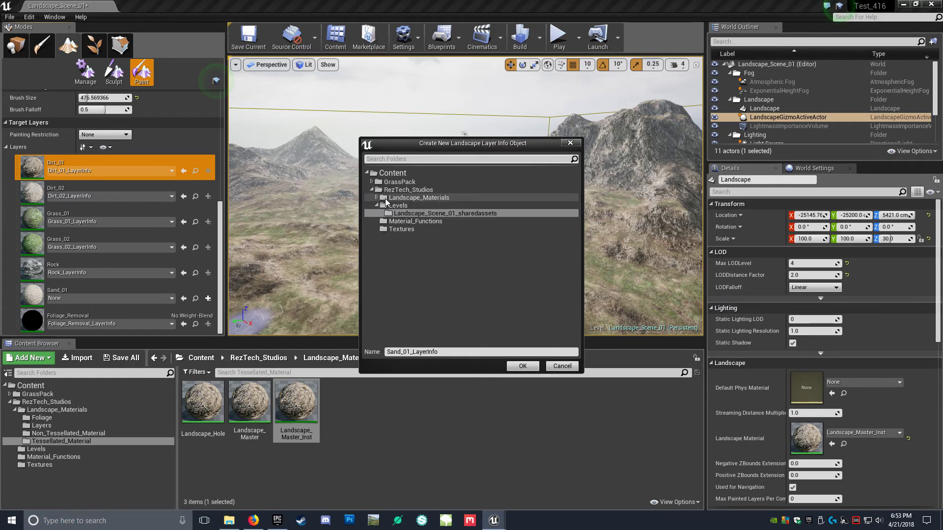
pyautogui.click(376, 198)
pyautogui.click(404, 213)
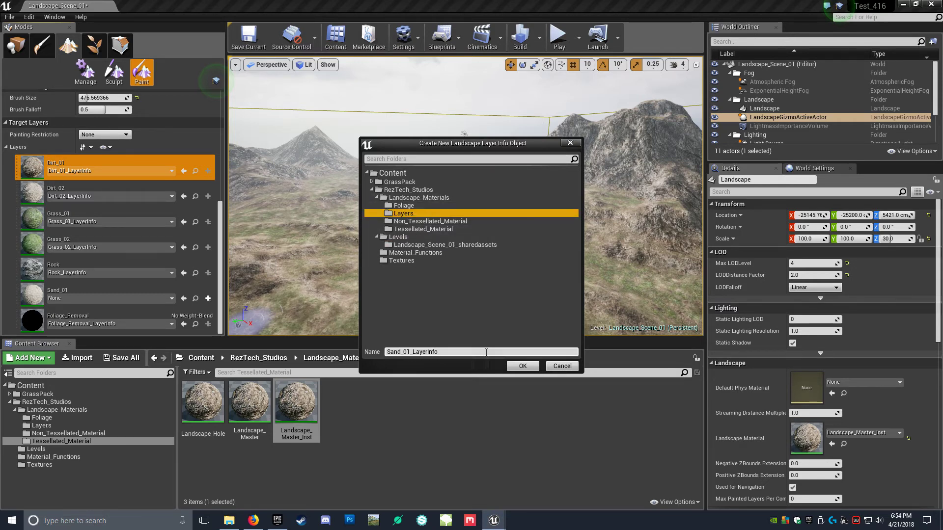
pyautogui.click(519, 369)
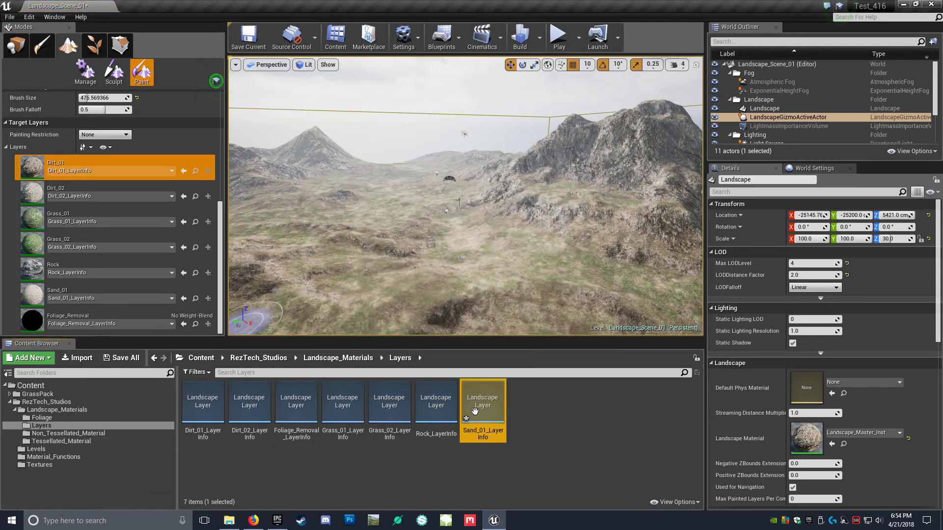
# - Select the Sand_01 target layer and paint it over the grassy ground in the full-screen viewport
pyautogui.click(35, 294)
pyautogui.scroll(-10, 429, 247)
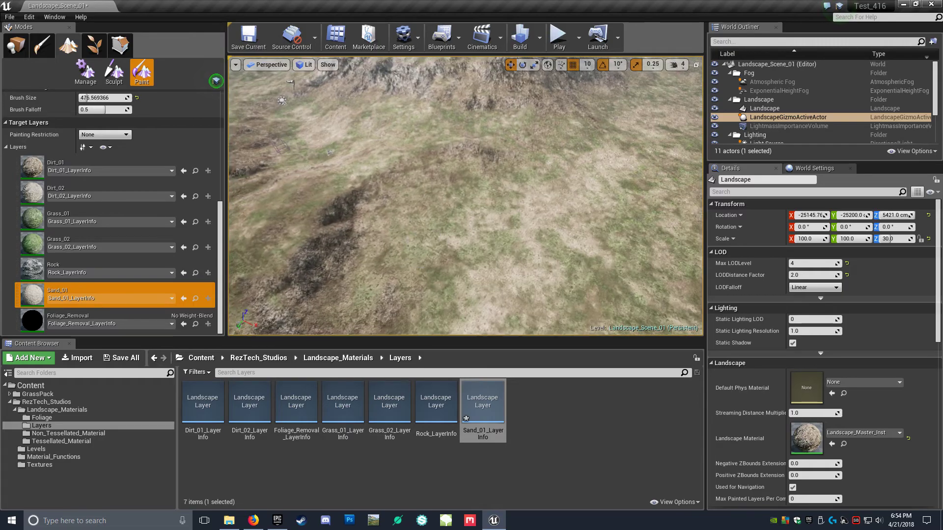
pyautogui.press('F11')
pyautogui.moveTo(431, 255); pyautogui.dragTo(432, 255, button='right')
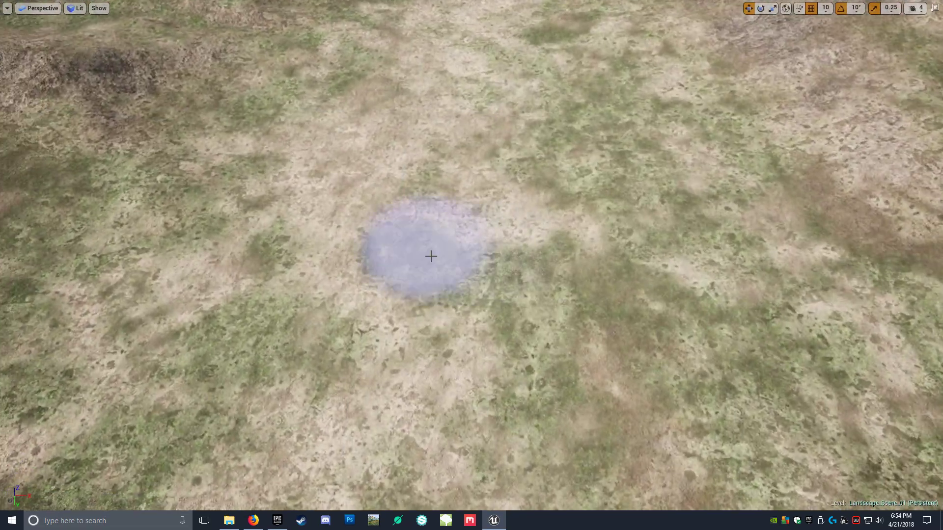
pyautogui.moveTo(431, 256); pyautogui.dragTo(552, 294)
pyautogui.moveTo(560, 302); pyautogui.dragTo(511, 302, button='right')
pyautogui.press('w')
pyautogui.scroll(10, 542, 286)
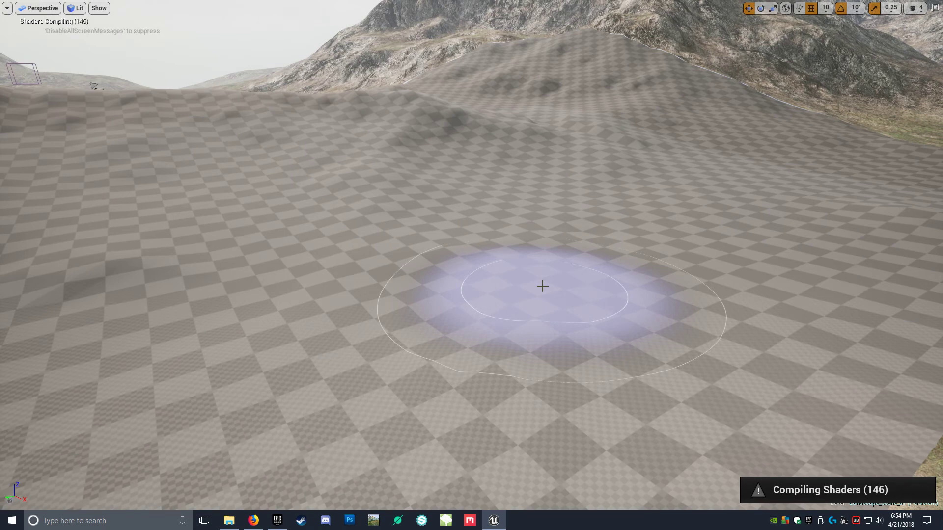
# - Examine the painted Sand_01 area on the landscape up close and from several viewing directions
pyautogui.press('F11')
pyautogui.scroll(-3, 391, 309)
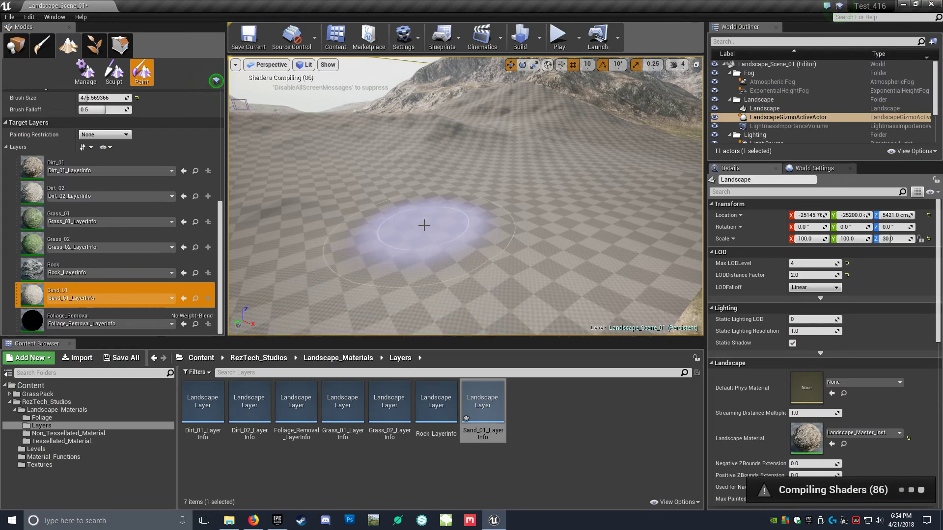
pyautogui.moveTo(427, 229); pyautogui.dragTo(466, 247, button='right')
pyautogui.press('F11')
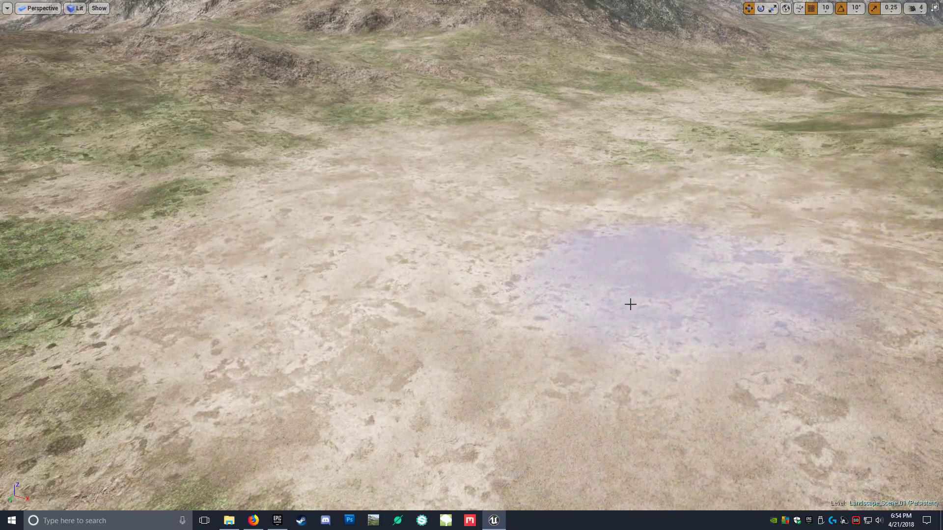
pyautogui.moveTo(631, 304); pyautogui.dragTo(732, 344, button='right')
pyautogui.press('w')
pyautogui.press('w')
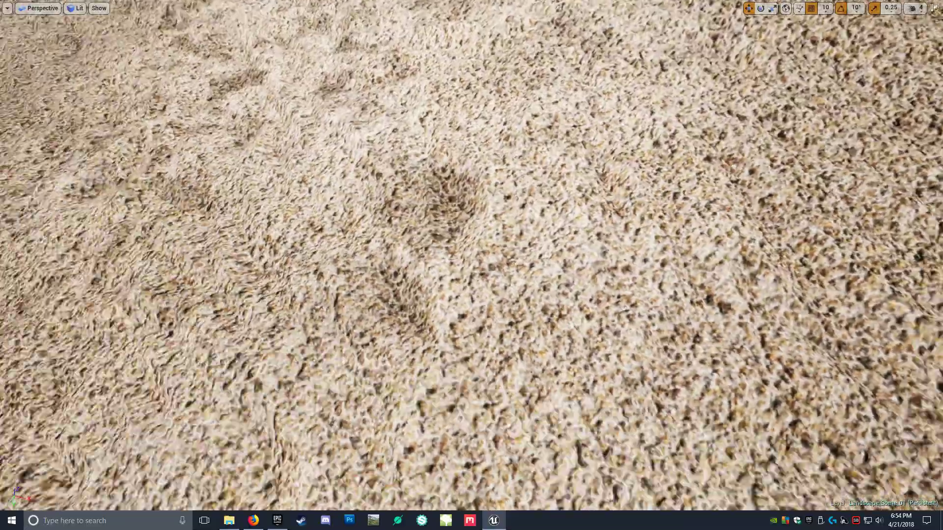
pyautogui.moveTo(623, 339); pyautogui.dragTo(624, 275, button='right')
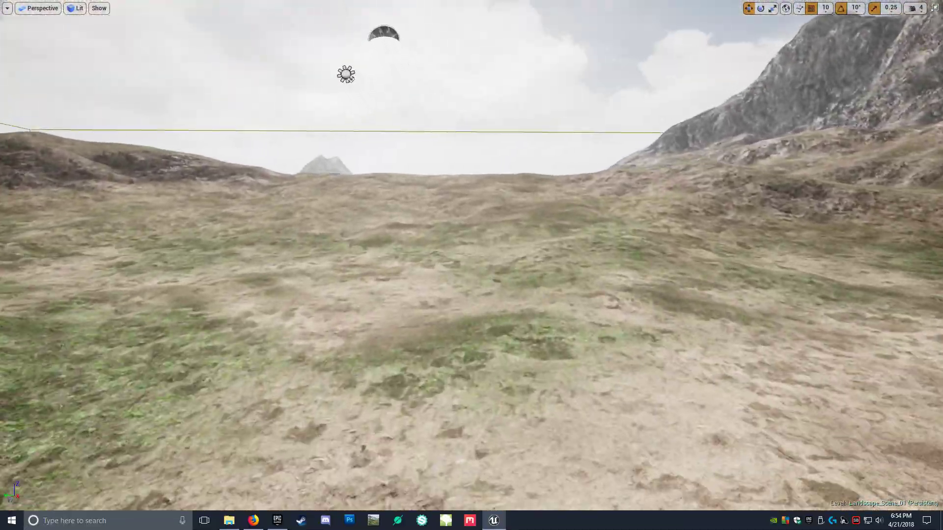
pyautogui.moveTo(733, 297)
pyautogui.mouseDown(button='right')
pyautogui.moveTo(639, 300)
pyautogui.moveTo(639, 364)
pyautogui.moveTo(639, 329)
pyautogui.moveTo(585, 313)
pyautogui.mouseUp(button='right')
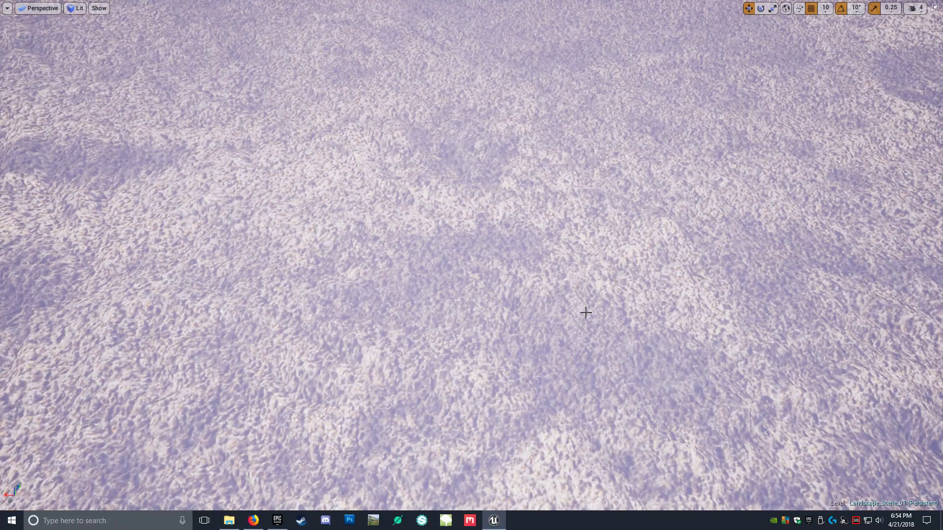
pyautogui.press('F11')
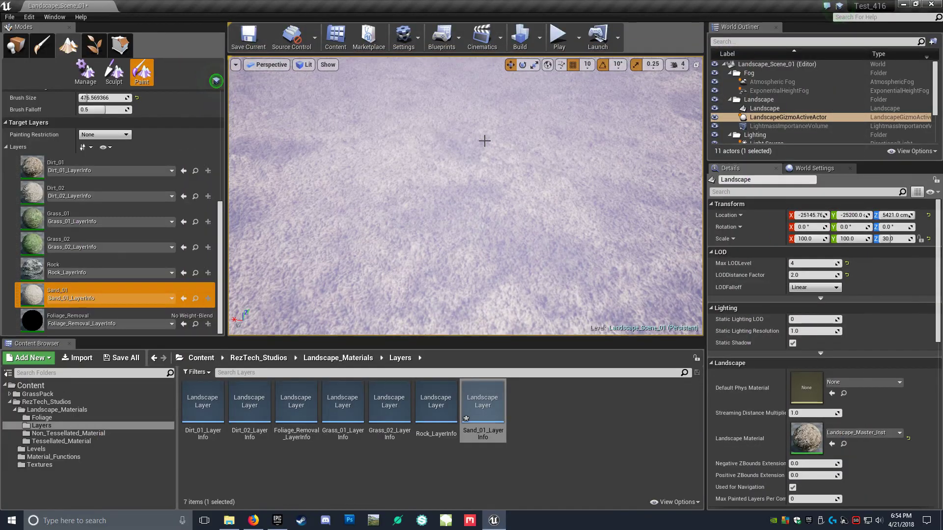
# - Return to placing mode and open Landscape_Master_Inst from the Tessellated_Material folder, placing its editor beside the sand view
pyautogui.click(14, 49)
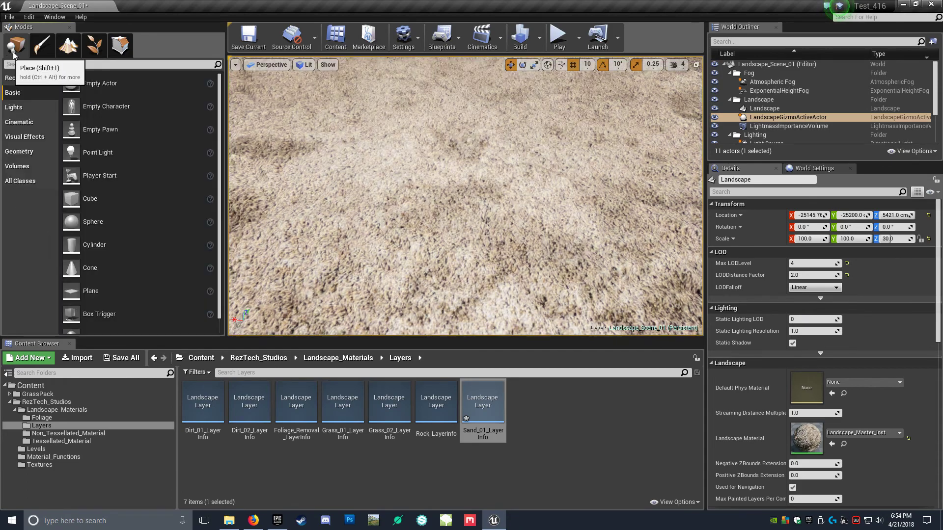
pyautogui.click(54, 441)
pyautogui.doubleClick(297, 402)
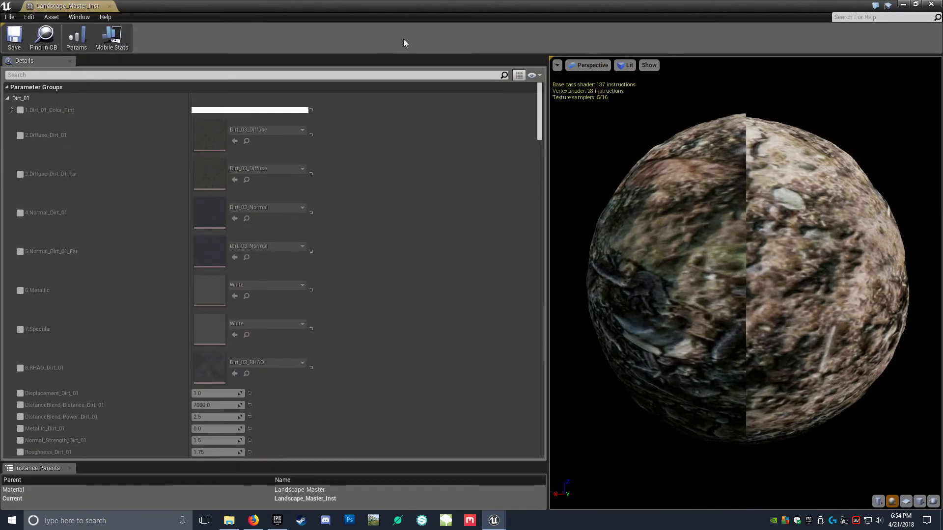
pyautogui.moveTo(308, 9); pyautogui.dragTo(804, 25)
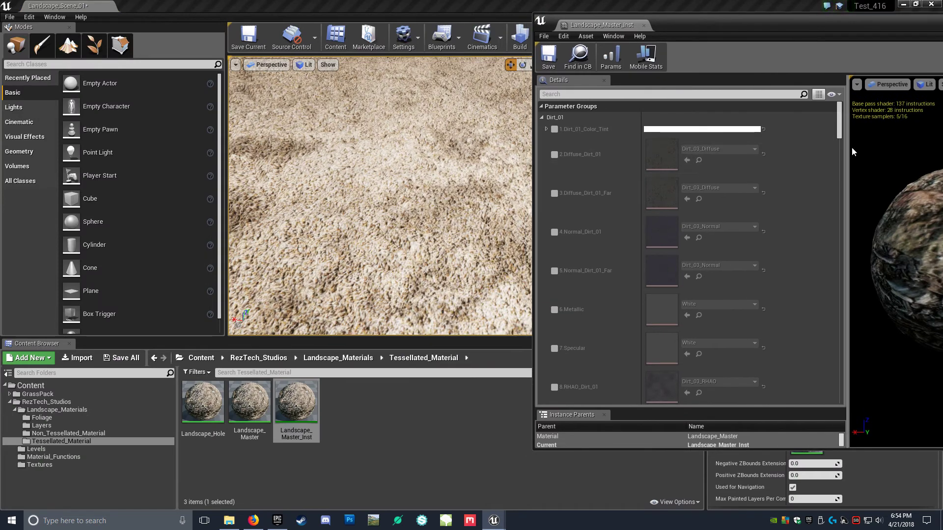
# - Enable the Displacement_Sand_01, Tiling_Sand_01 and Tiling_Sand_01_Far overrides in the Sand_01 parameter group
pyautogui.moveTo(840, 123); pyautogui.dragTo(839, 322)
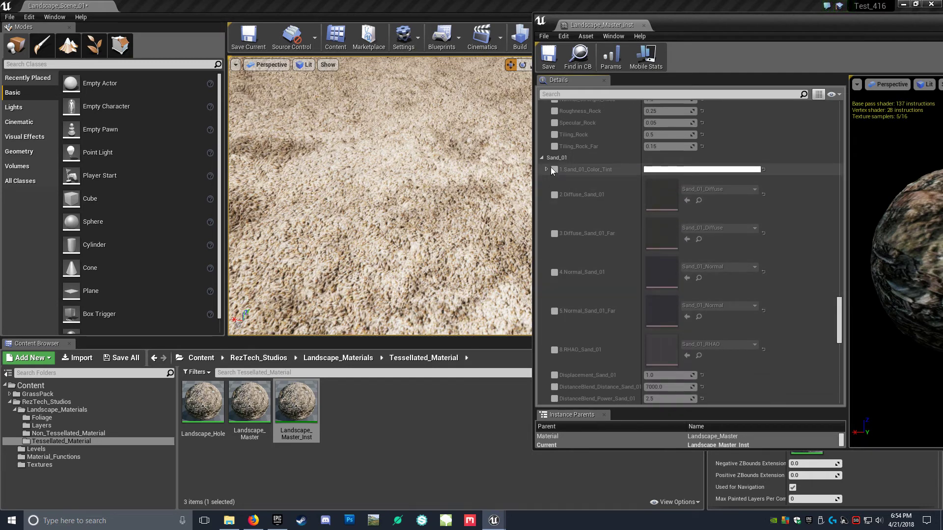
pyautogui.scroll(-1, 609, 194)
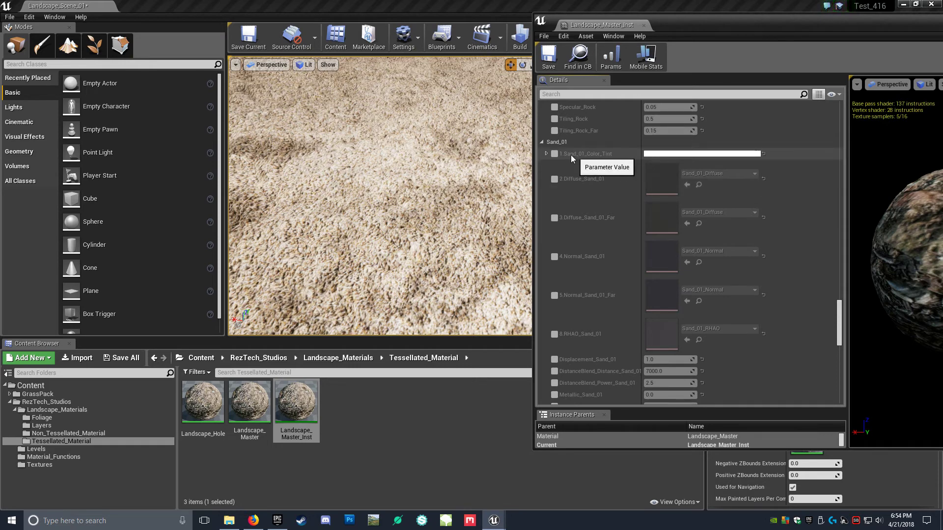
pyautogui.scroll(4, 584, 265)
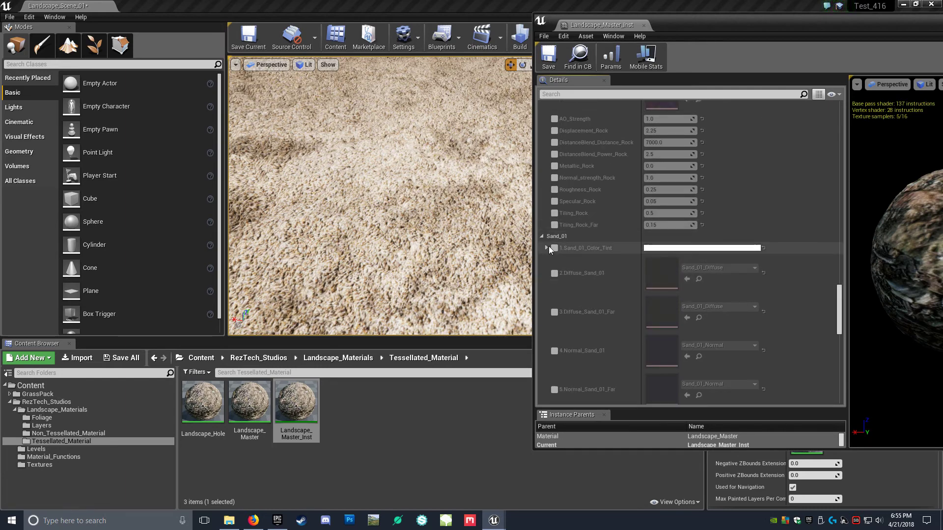
pyautogui.scroll(-7, 580, 226)
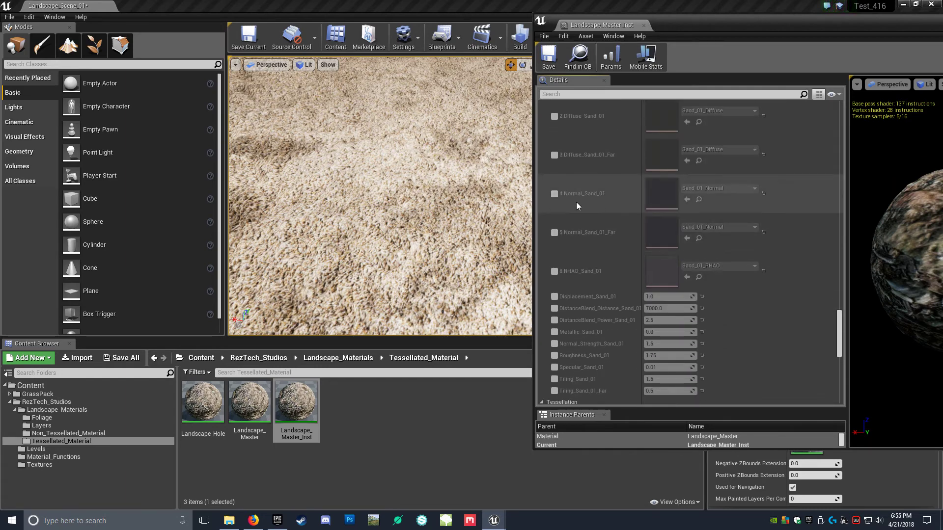
pyautogui.scroll(-2, 575, 231)
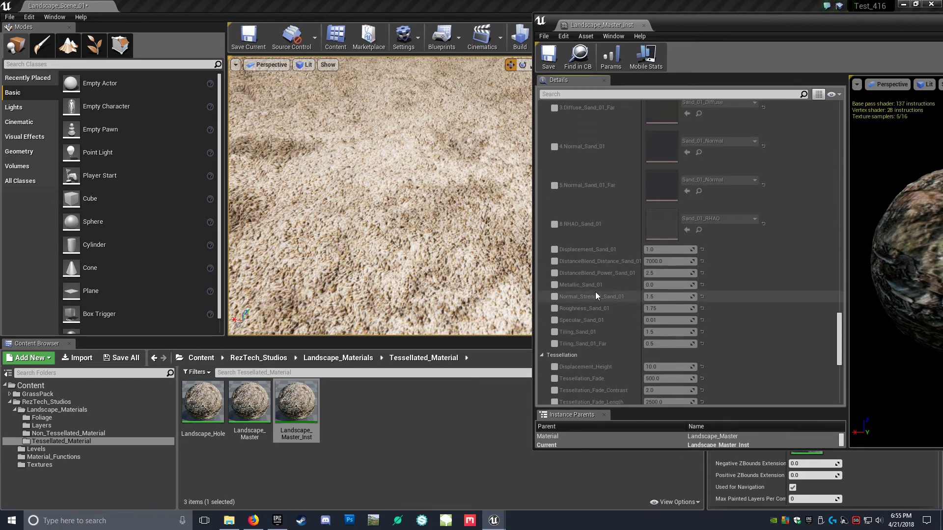
pyautogui.click(554, 249)
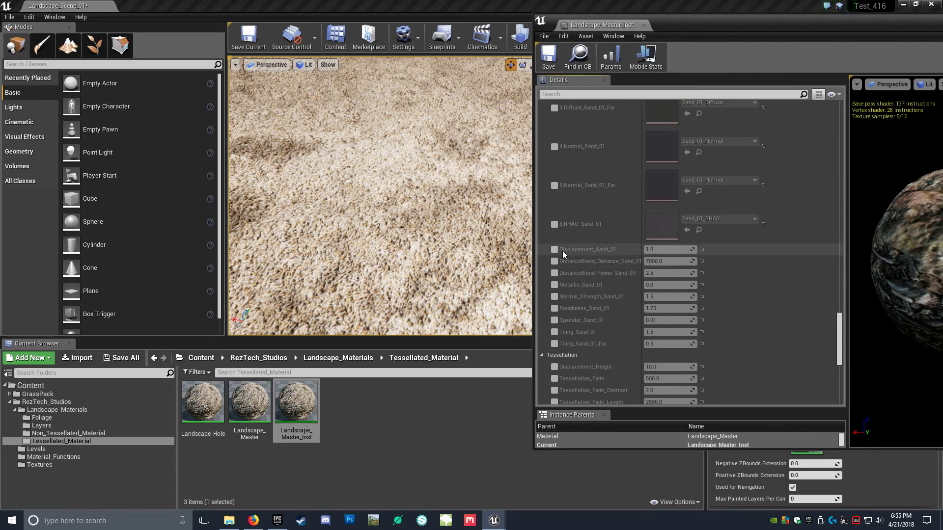
pyautogui.click(554, 332)
pyautogui.click(555, 344)
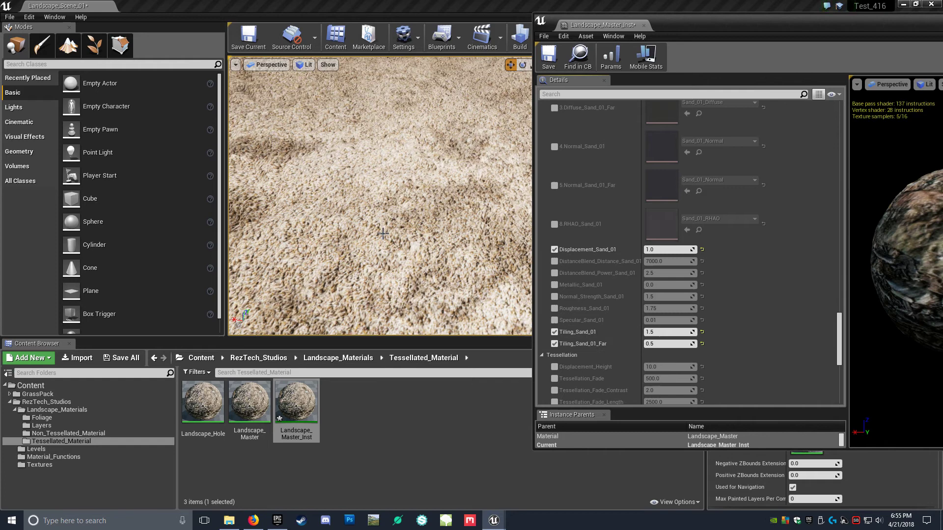
# - Try a Tiling_Sand_01 value of 2, and set it to 3
pyautogui.click(663, 332)
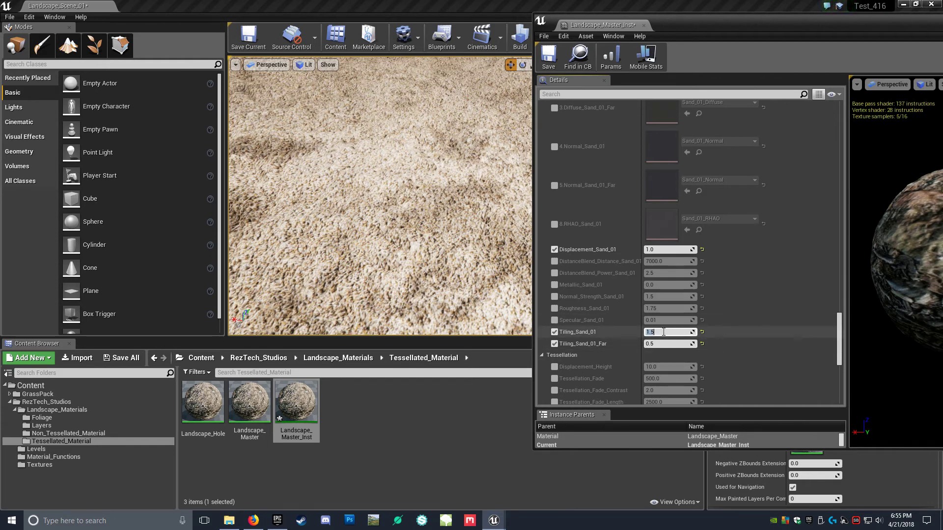
pyautogui.write('2')
pyautogui.press('Return')
pyautogui.write('3')
pyautogui.press('Return')
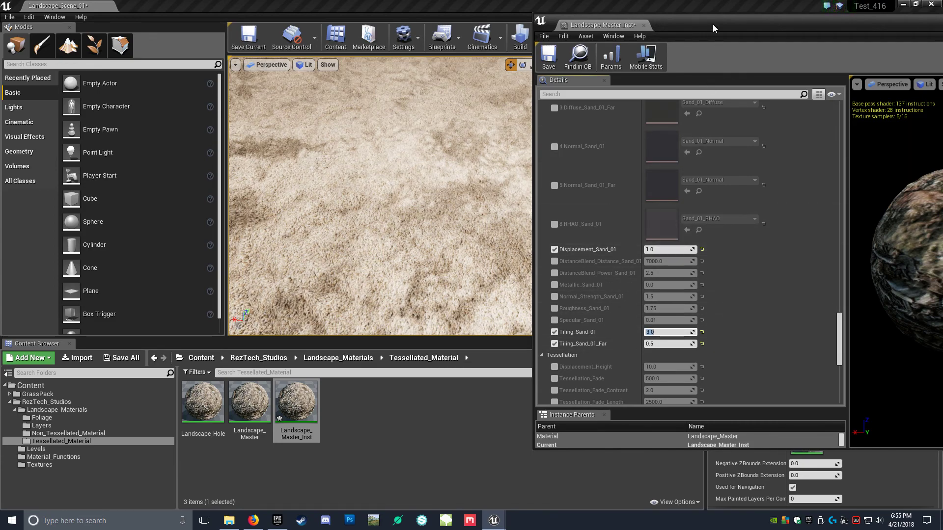
# - Try raising Displacement_Sand_01 to about 1.47 against the full-screen landscape, and reset it to its default
pyautogui.moveTo(713, 28); pyautogui.dragTo(807, 142)
pyautogui.click(449, 210)
pyautogui.press('F11')
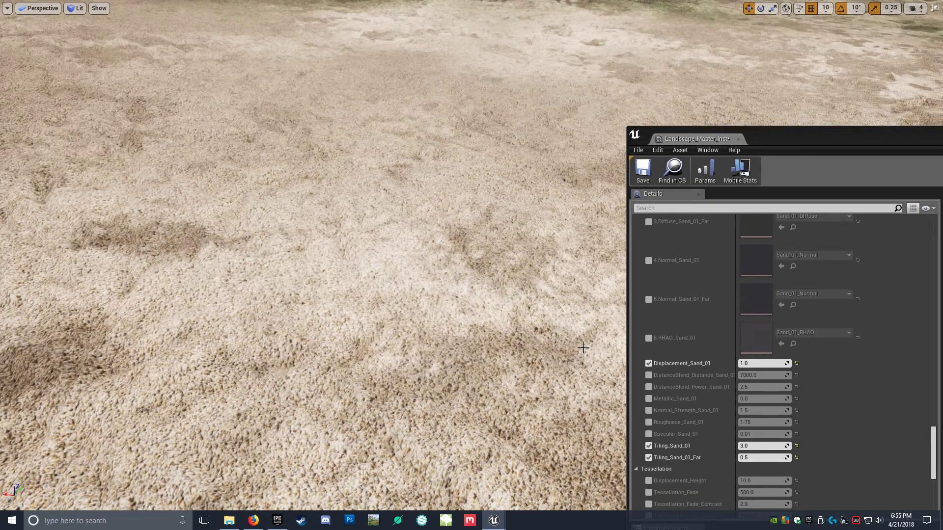
pyautogui.moveTo(748, 364); pyautogui.dragTo(764, 364)
pyautogui.moveTo(584, 348); pyautogui.dragTo(600, 263, button='right')
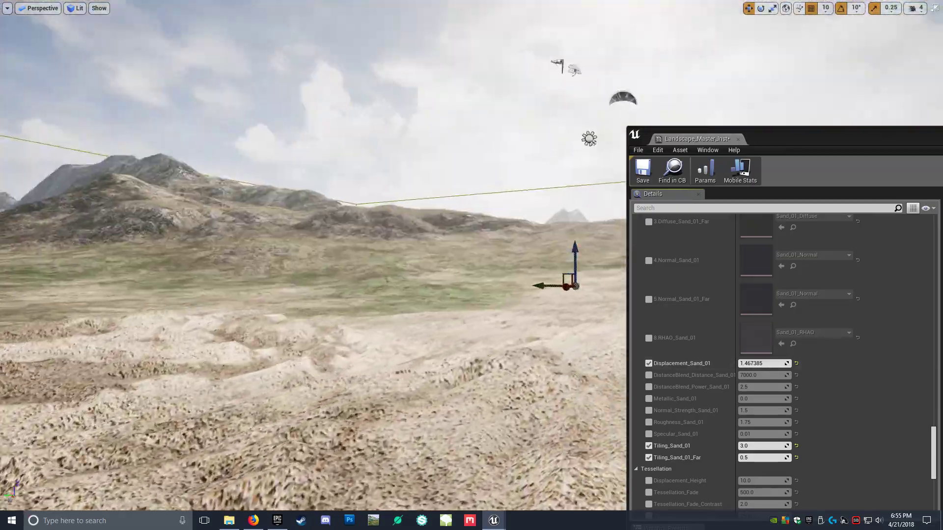
pyautogui.click(796, 364)
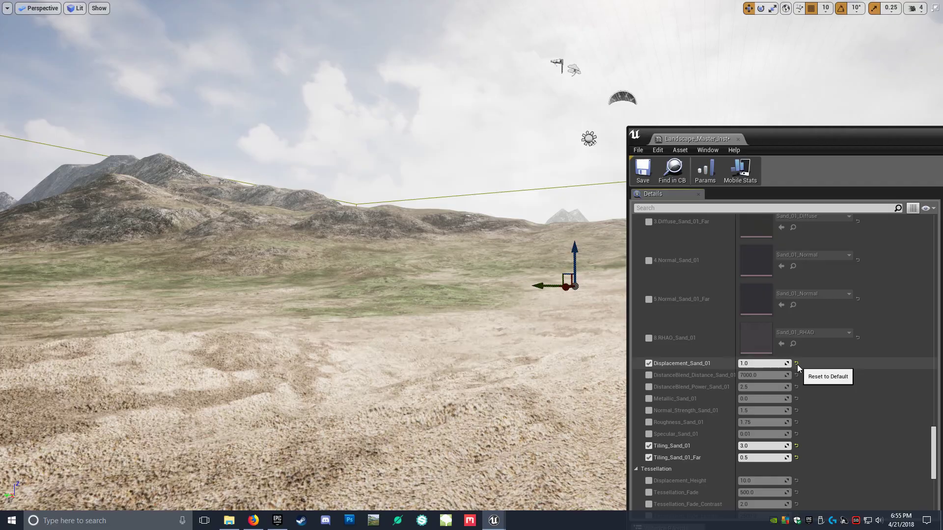
# - Check the retiled sand across the landscape, restore the normal viewport size and close the material instance editor
pyautogui.moveTo(590, 334); pyautogui.dragTo(670, 353, button='right')
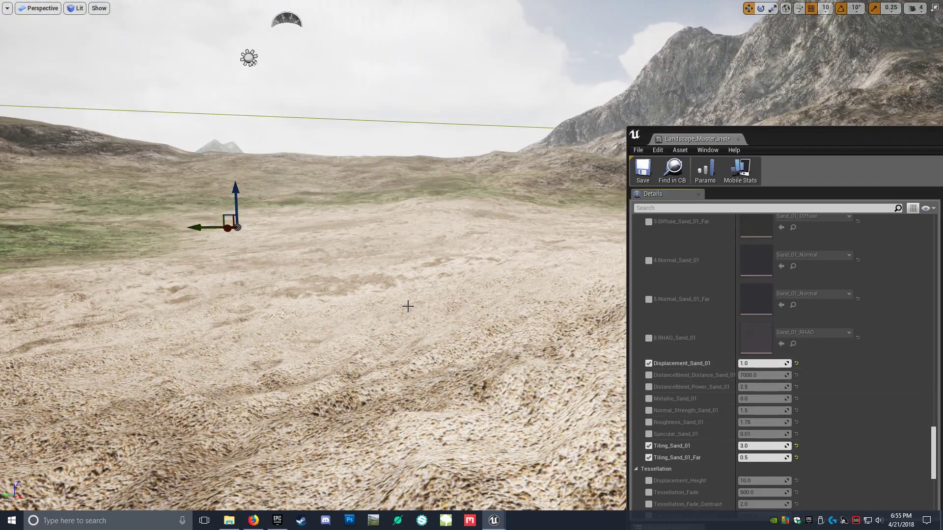
pyautogui.moveTo(406, 305); pyautogui.dragTo(342, 354, button='right')
pyautogui.moveTo(782, 134); pyautogui.dragTo(431, 24)
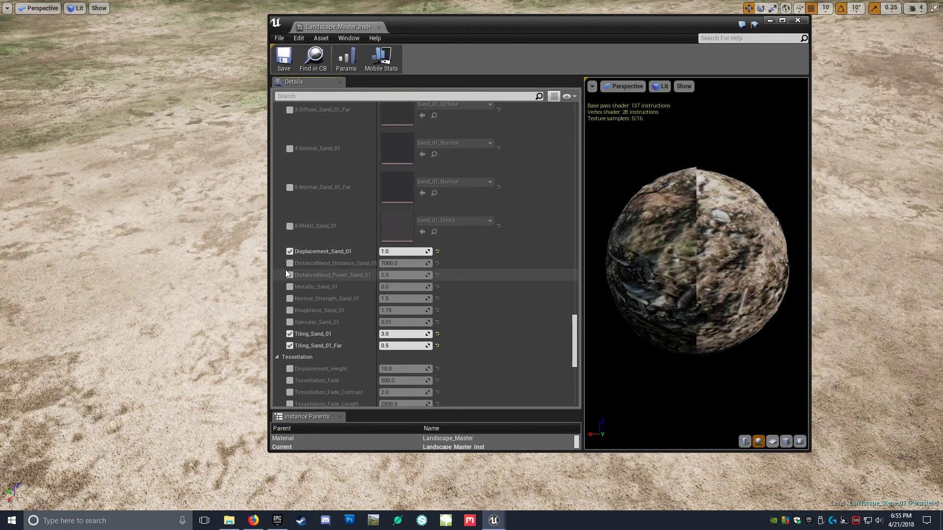
pyautogui.click(218, 286)
pyautogui.press('F11')
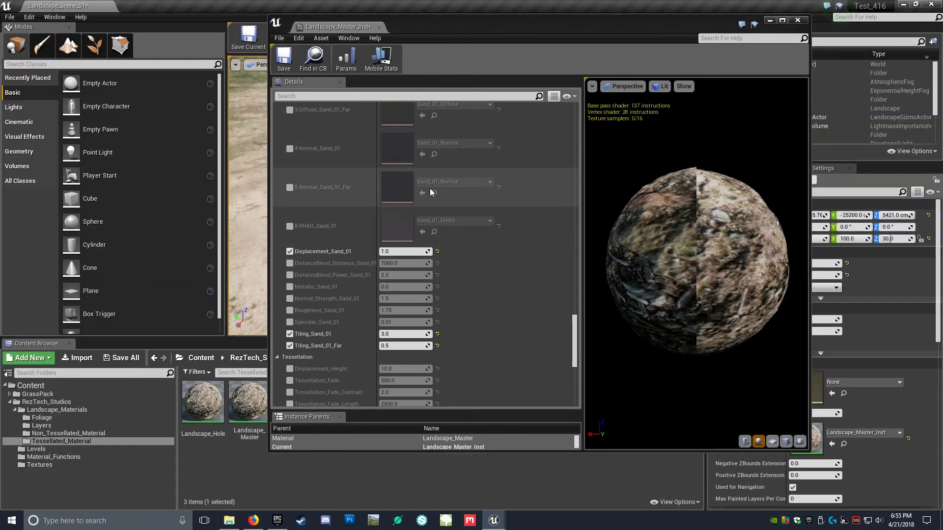
pyautogui.click(798, 20)
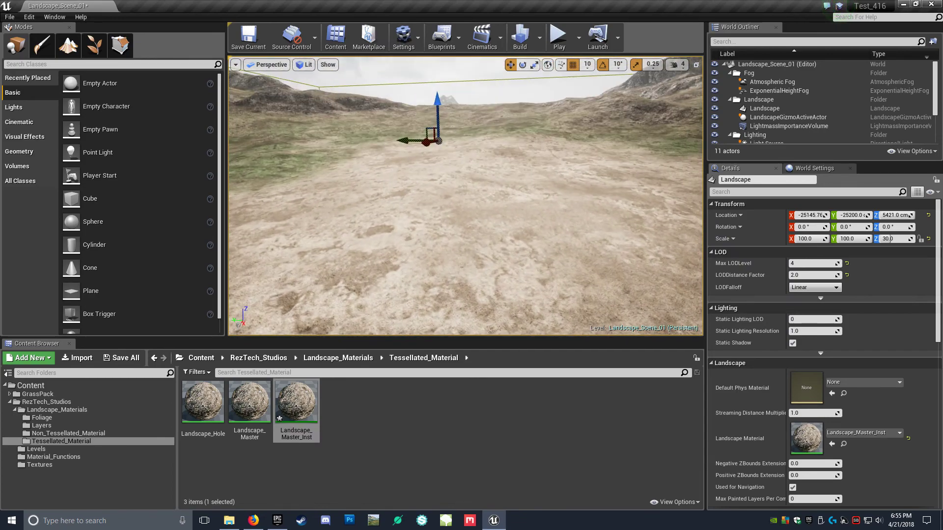
# - Display the full-screen landscape in the Shader Complexity view mode and examine the material's cost across the terrain
pyautogui.moveTo(459, 198)
pyautogui.mouseDown(button='right')
pyautogui.moveTo(449, 187)
pyautogui.moveTo(412, 189)
pyautogui.moveTo(458, 199)
pyautogui.mouseUp(button='right')
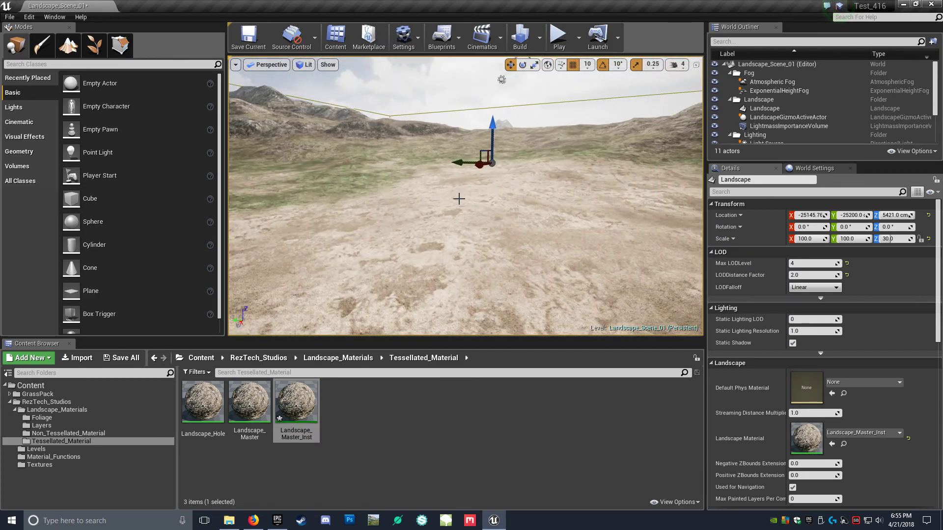
pyautogui.press('F11')
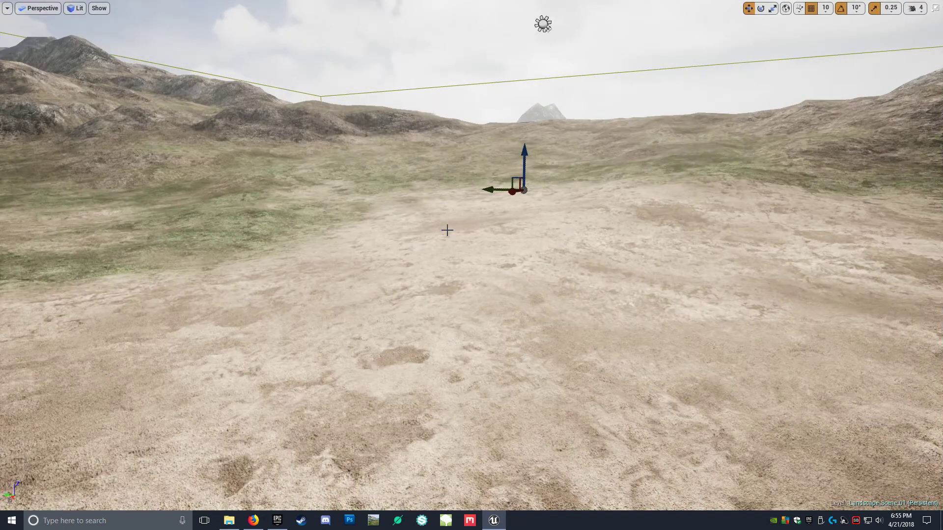
pyautogui.click(71, 9)
pyautogui.moveTo(121, 105)
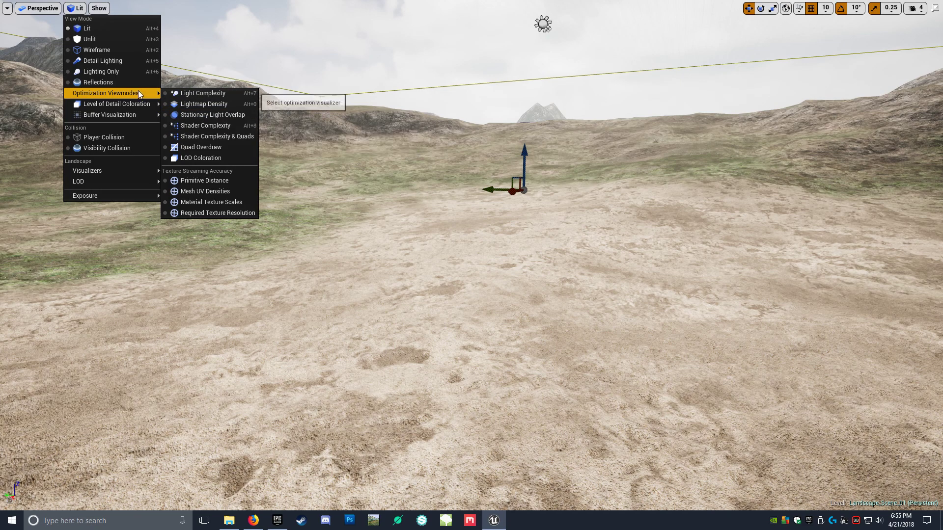
pyautogui.click(208, 129)
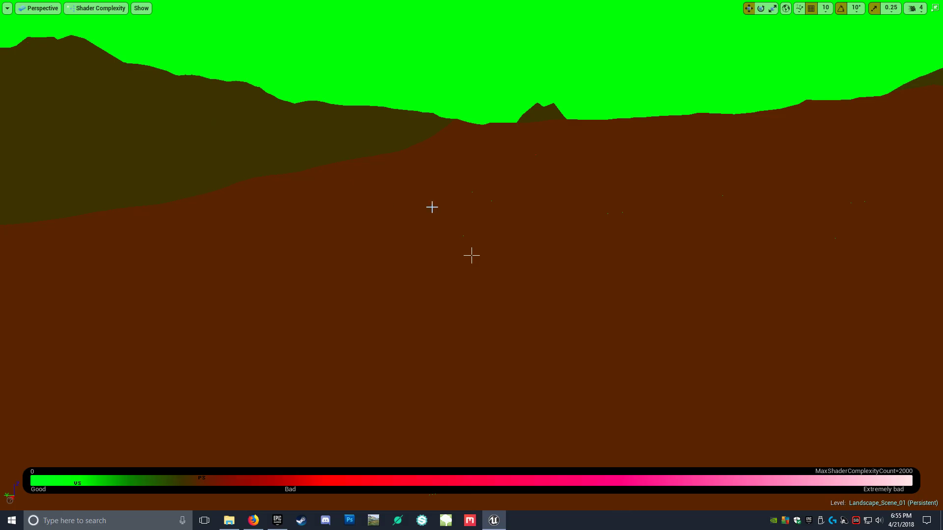
pyautogui.moveTo(432, 207); pyautogui.dragTo(423, 191, button='right')
pyautogui.moveTo(472, 255); pyautogui.dragTo(471, 256, button='right')
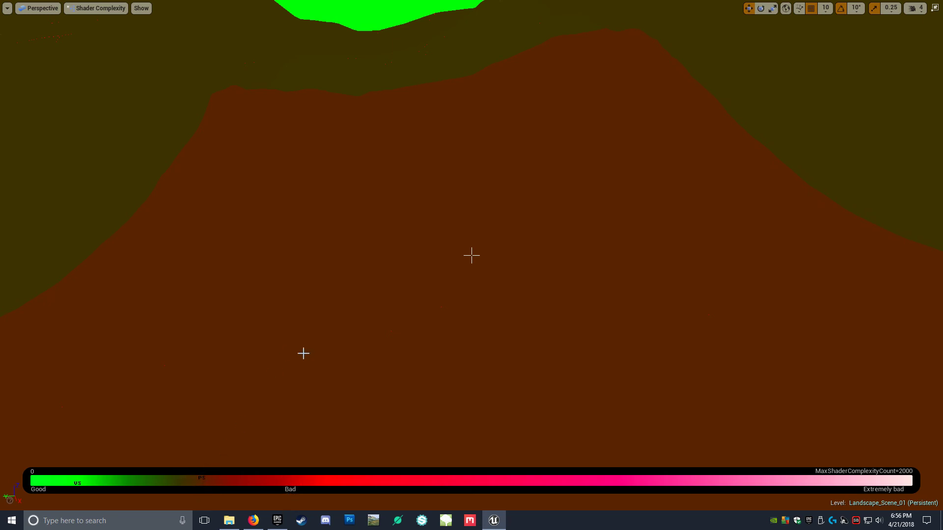
pyautogui.moveTo(472, 256); pyautogui.dragTo(471, 255, button='right')
# - Switch the view mode back to Lit and restore the viewport to its normal size
pyautogui.click(100, 7)
pyautogui.click(81, 28)
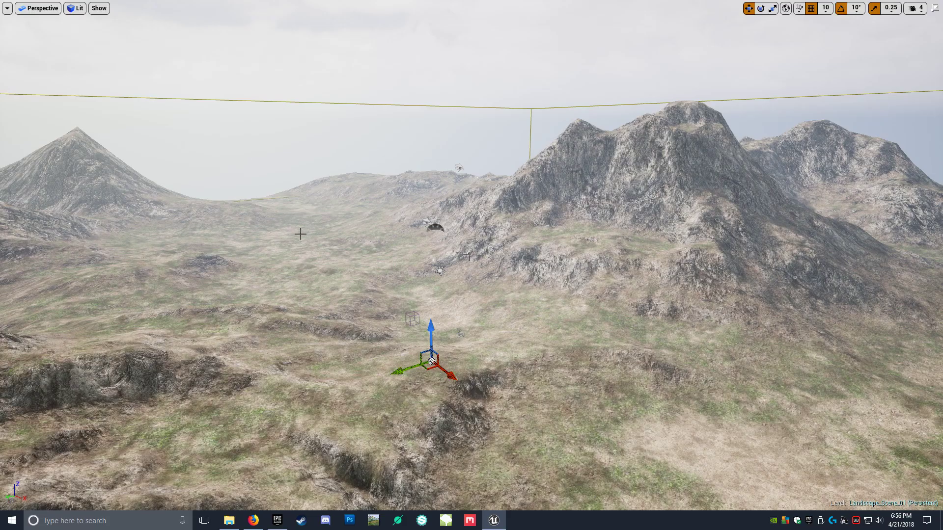
pyautogui.moveTo(284, 272); pyautogui.dragTo(284, 272, button='right')
pyautogui.press('F11')
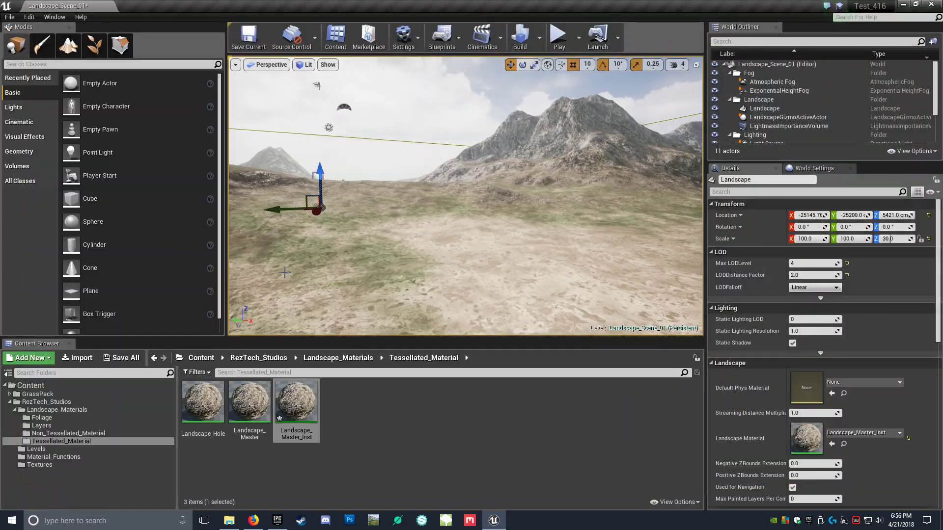